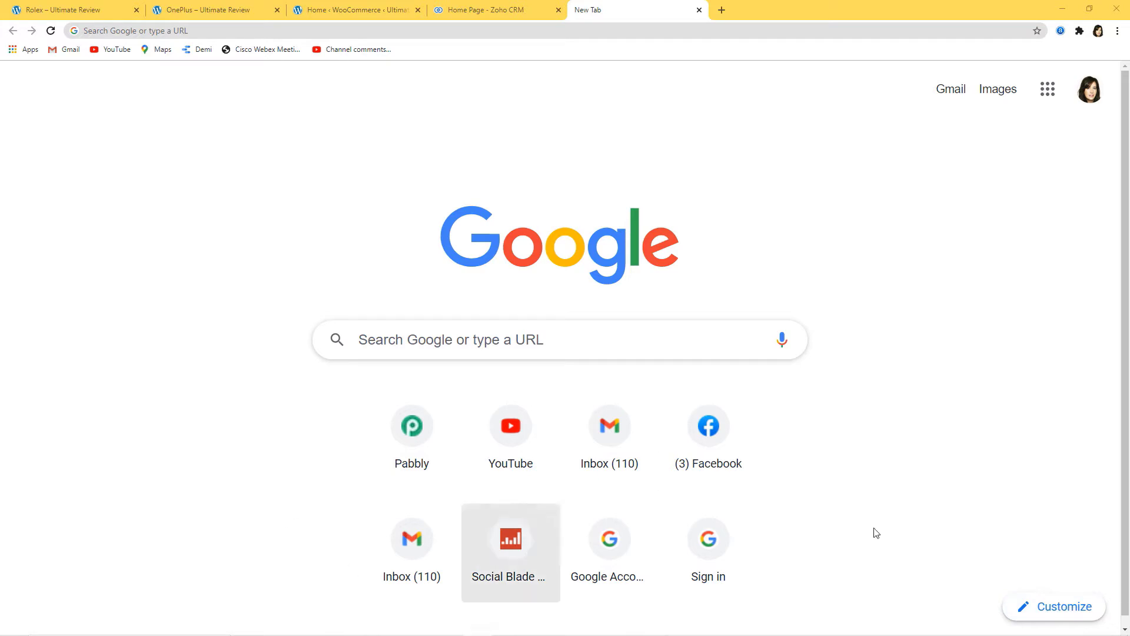
- Go to pabbly.com and open the product page for Connect
{"action": "left_click", "coordinate": [377, 30]}
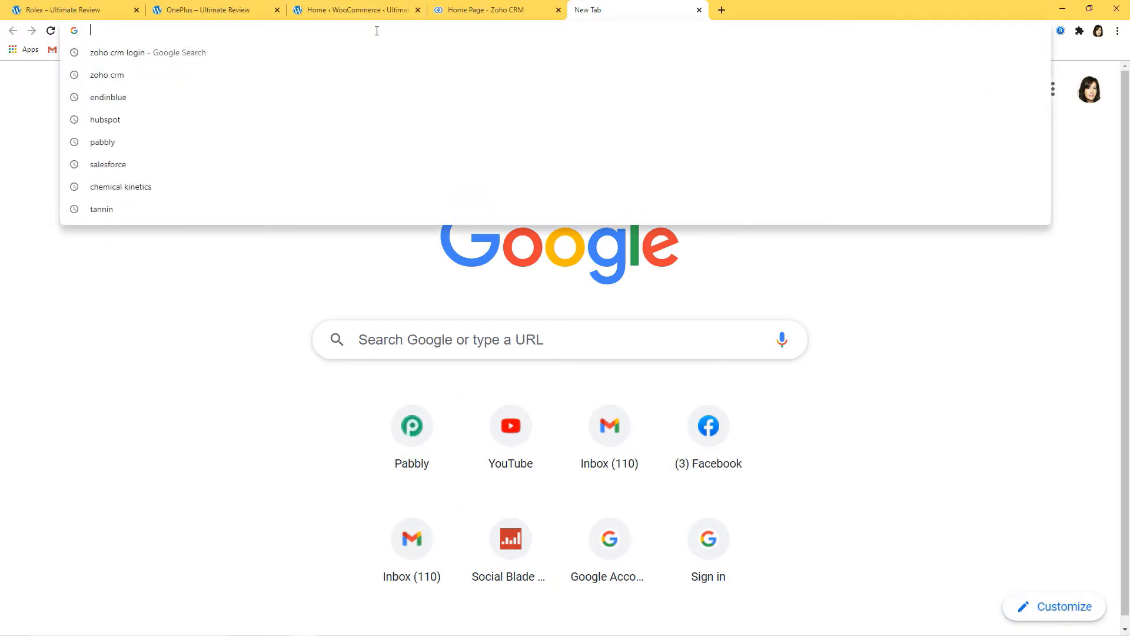
{"action": "type", "text": "pabbly.com"}
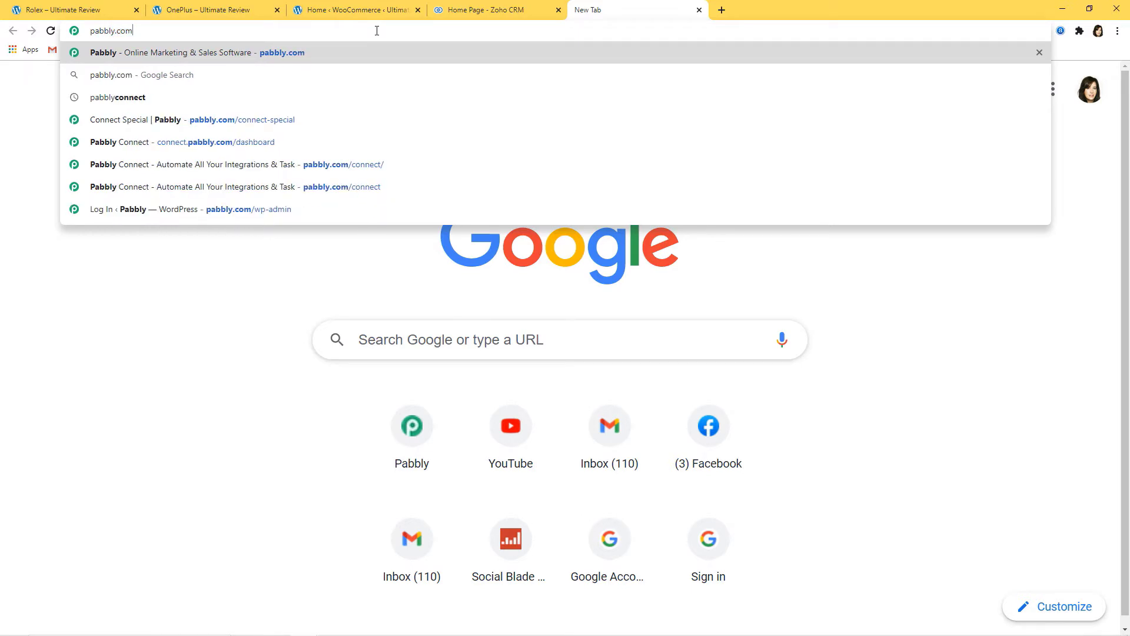
{"action": "key", "text": "Return"}
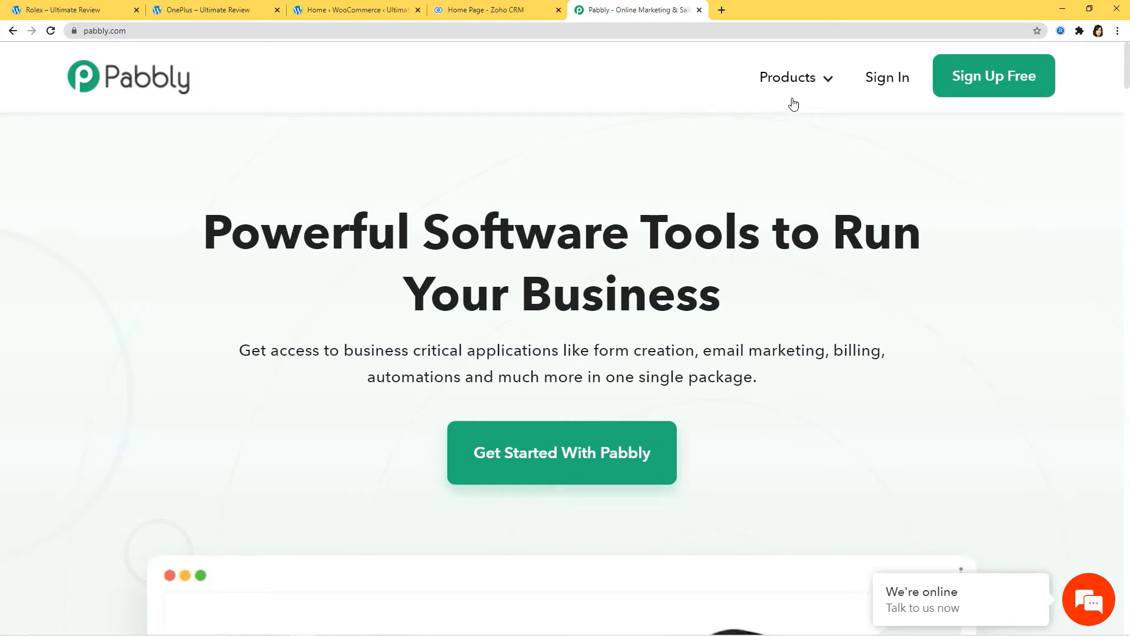
{"action": "mouse_move", "coordinate": [789, 83]}
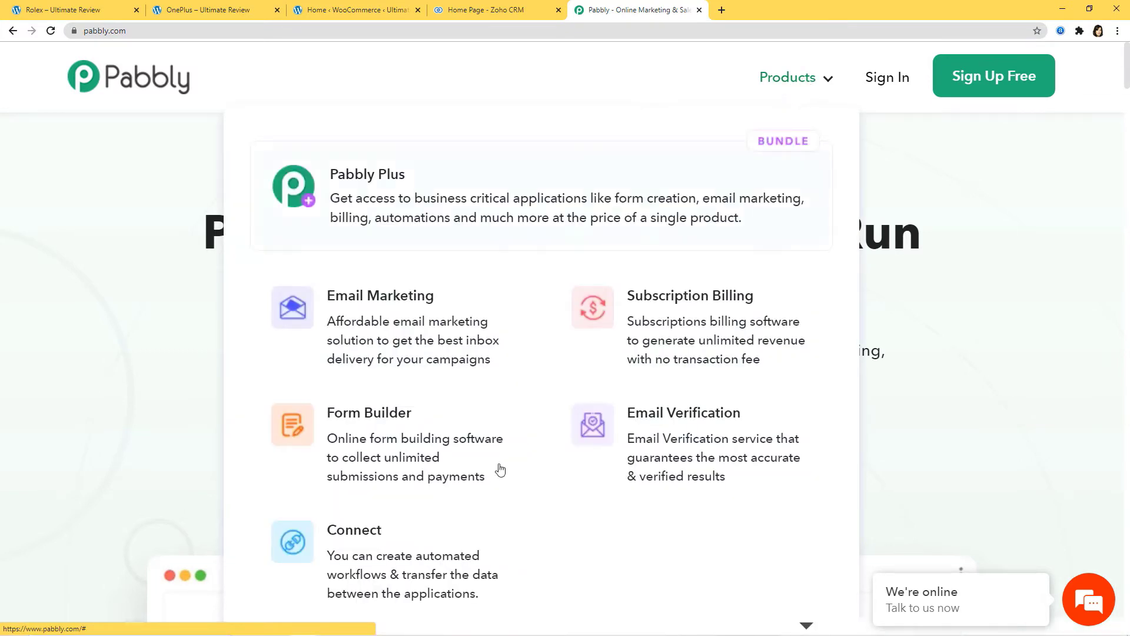
{"action": "left_click", "coordinate": [376, 553]}
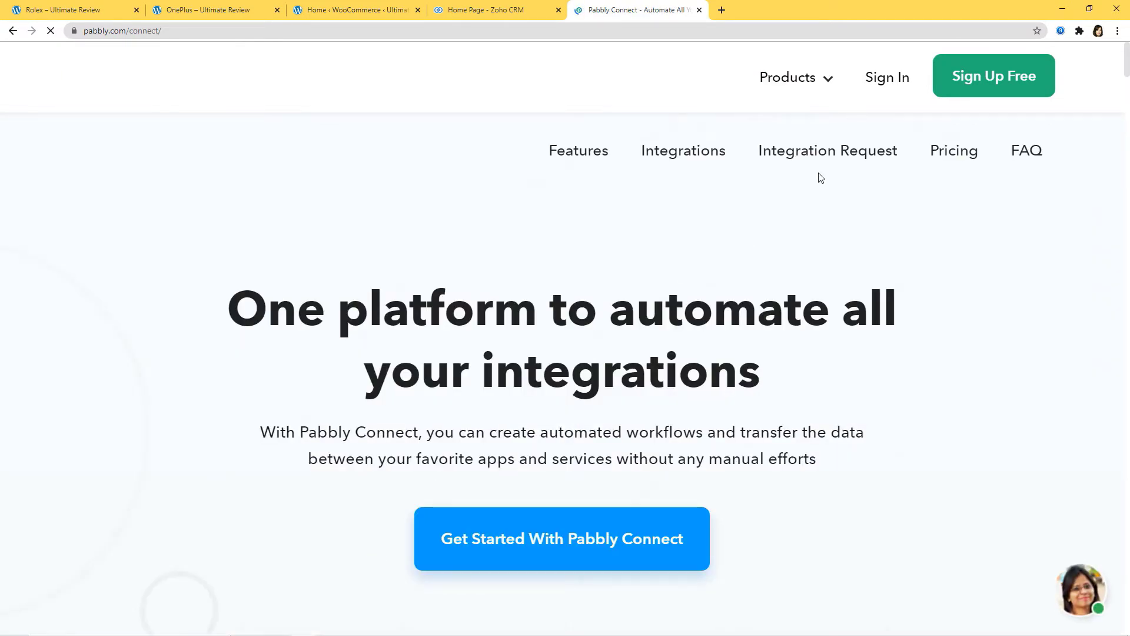
- Sign in to the Pabbly account and access the Connect application
{"action": "left_click", "coordinate": [883, 81]}
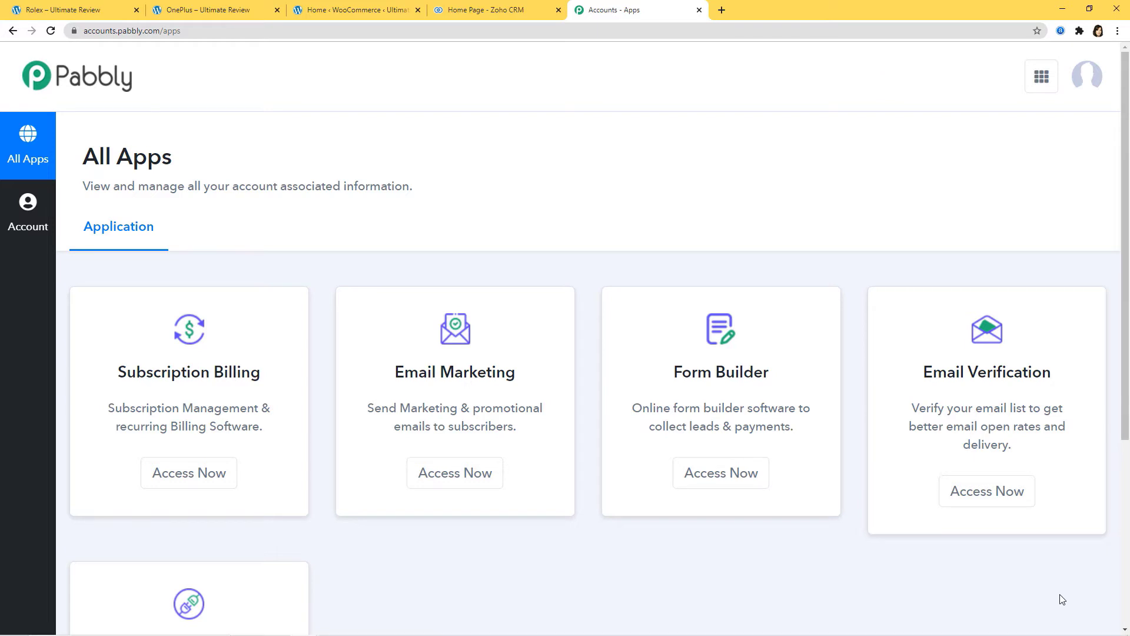
{"action": "scroll", "coordinate": [913, 518], "scroll_direction": "down", "scroll_amount": 4}
{"action": "scroll", "coordinate": [912, 518], "scroll_direction": "down", "scroll_amount": 1}
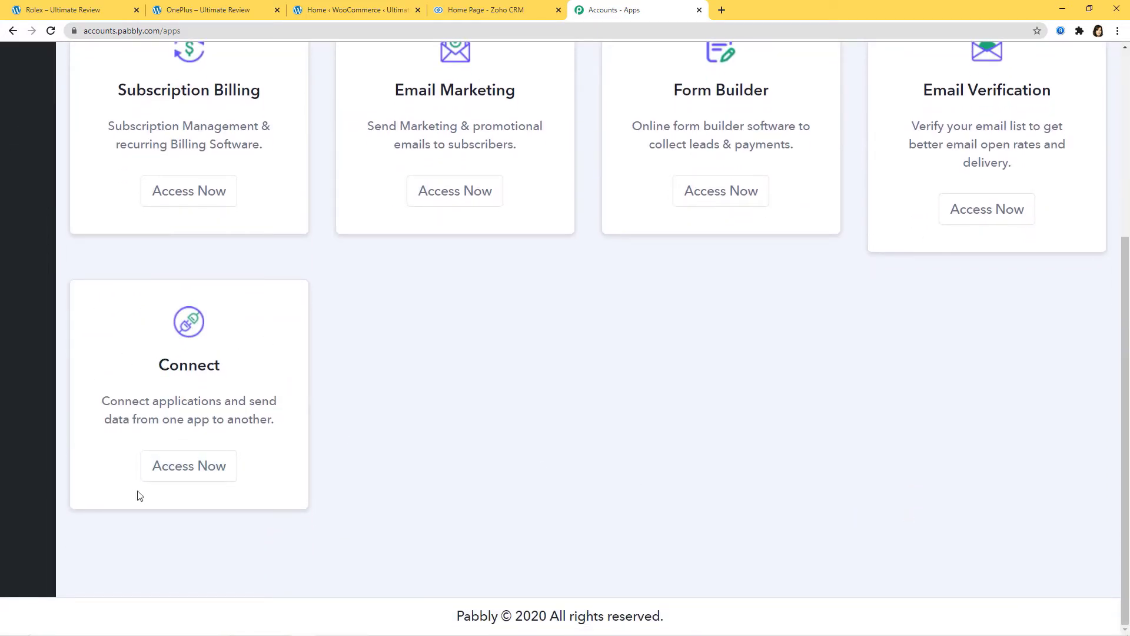
{"action": "left_click", "coordinate": [183, 469]}
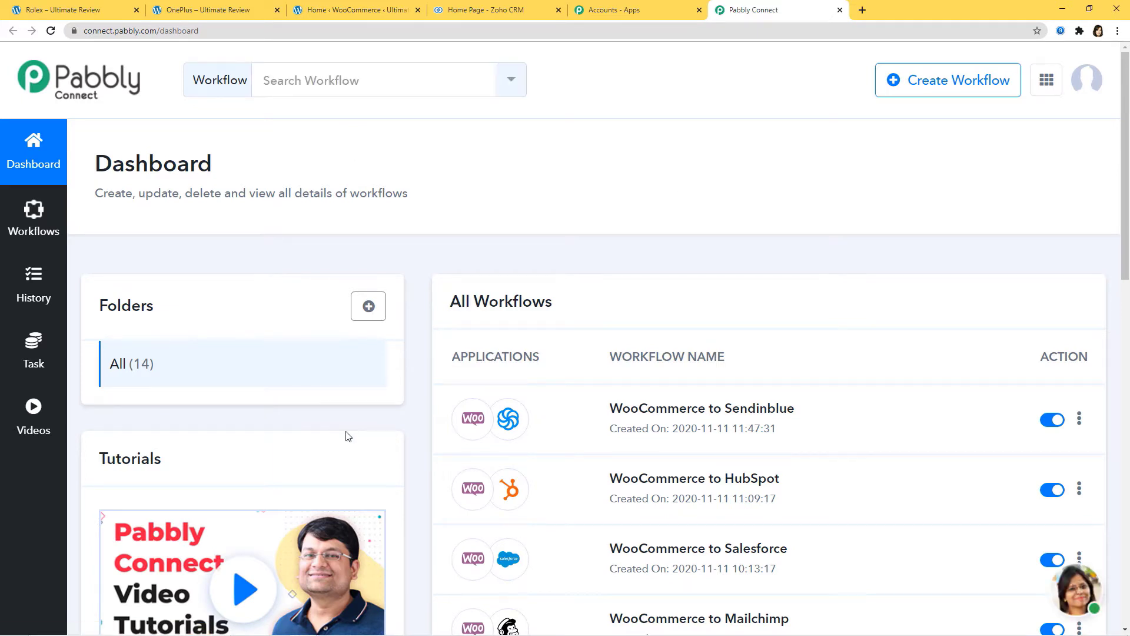
- Create a new workflow named "Zendesk to Google Sheets"
{"action": "left_click", "coordinate": [952, 83]}
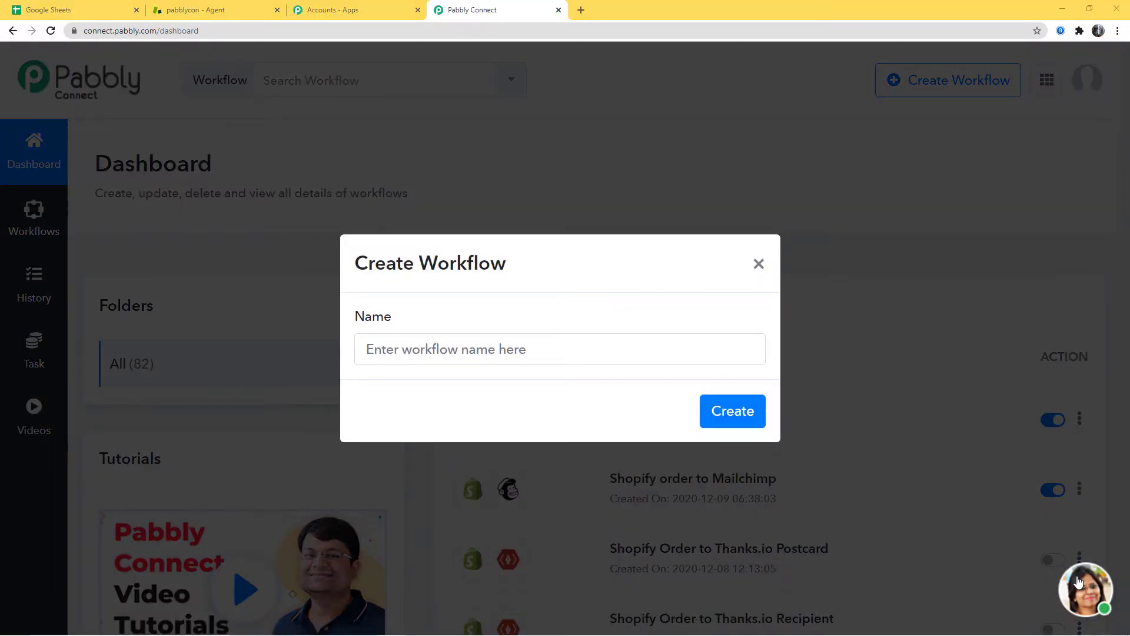
{"action": "left_click", "coordinate": [507, 349]}
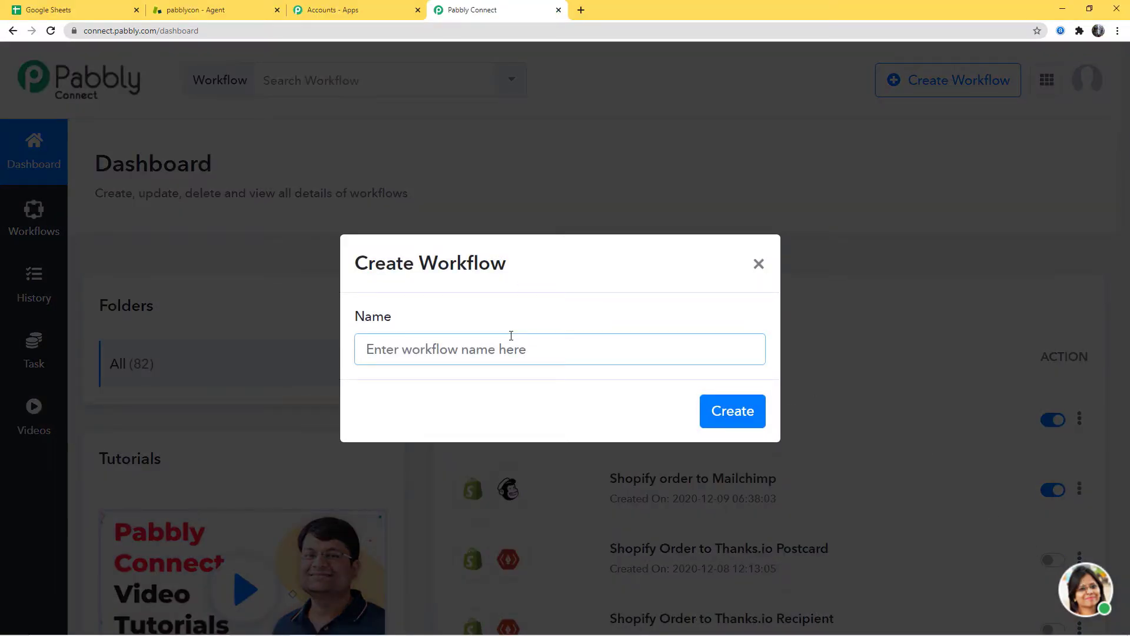
{"action": "type", "text": "Ze"}
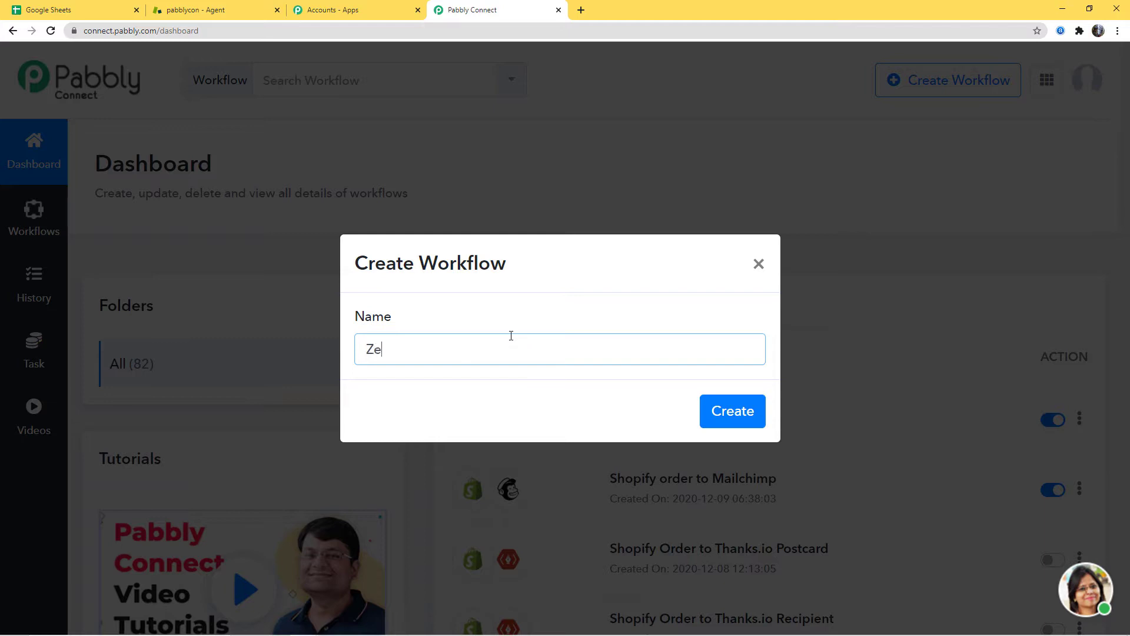
{"action": "type", "text": "ndesk to Google Sh"}
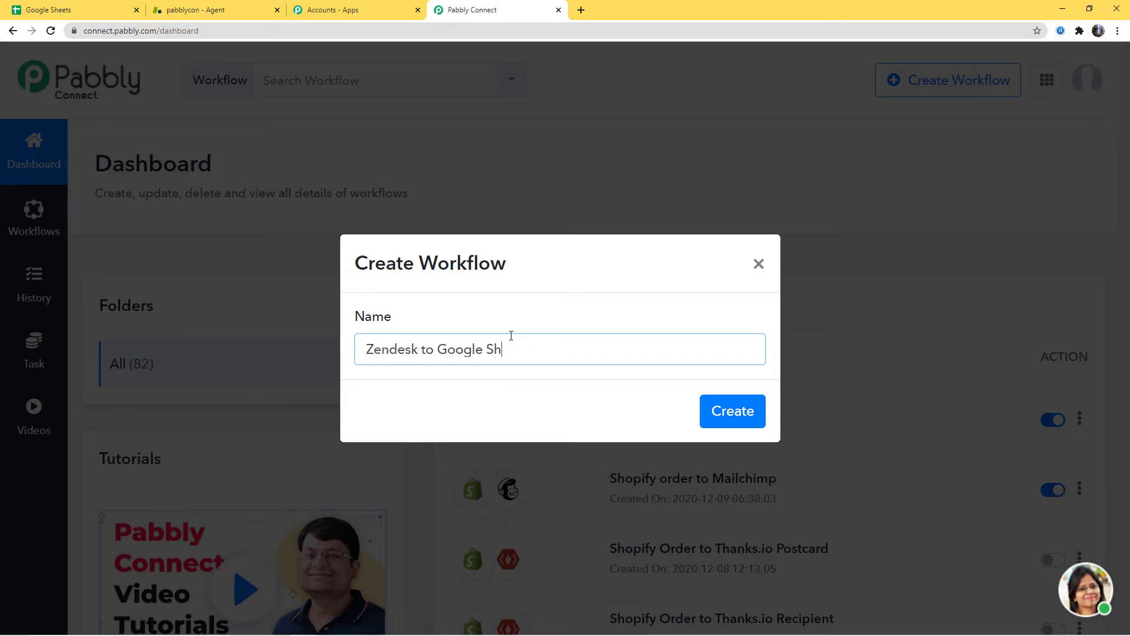
{"action": "type", "text": "eets"}
{"action": "left_click", "coordinate": [725, 410]}
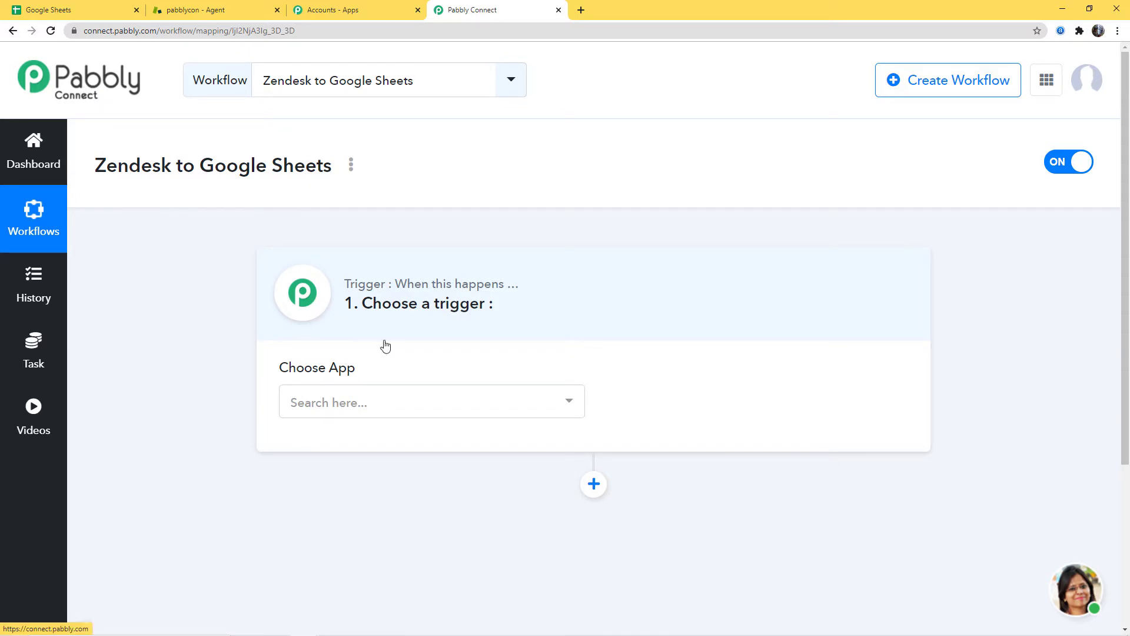
- Set the workflow's trigger app to Zendesk with New Ticket as the trigger event
{"action": "left_click", "coordinate": [344, 401]}
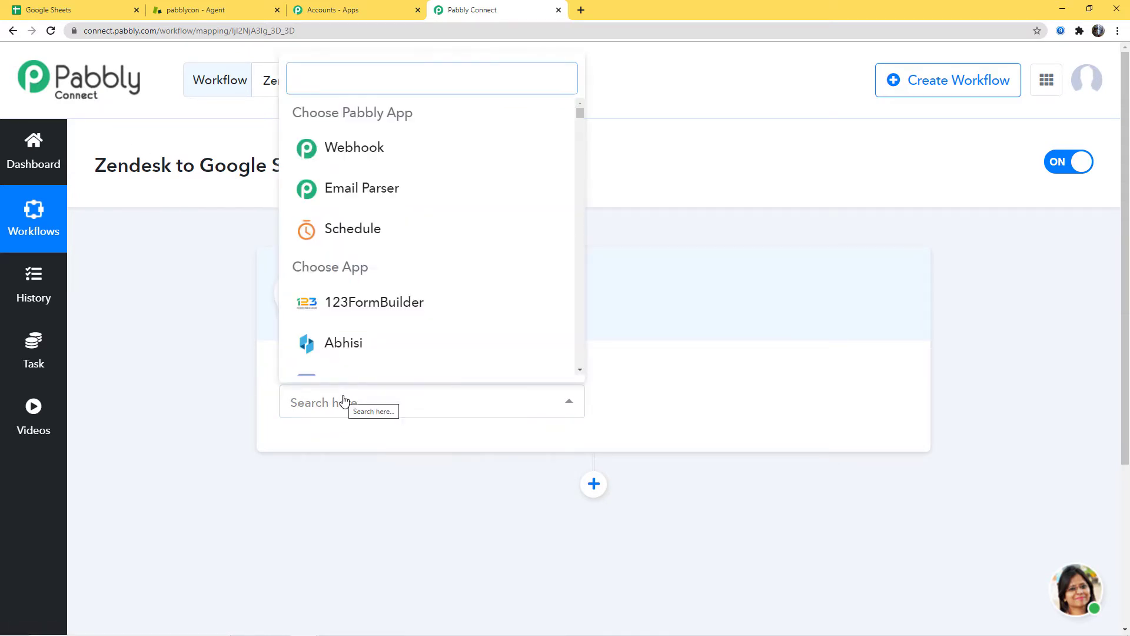
{"action": "type", "text": "zen"}
{"action": "left_click", "coordinate": [368, 303]}
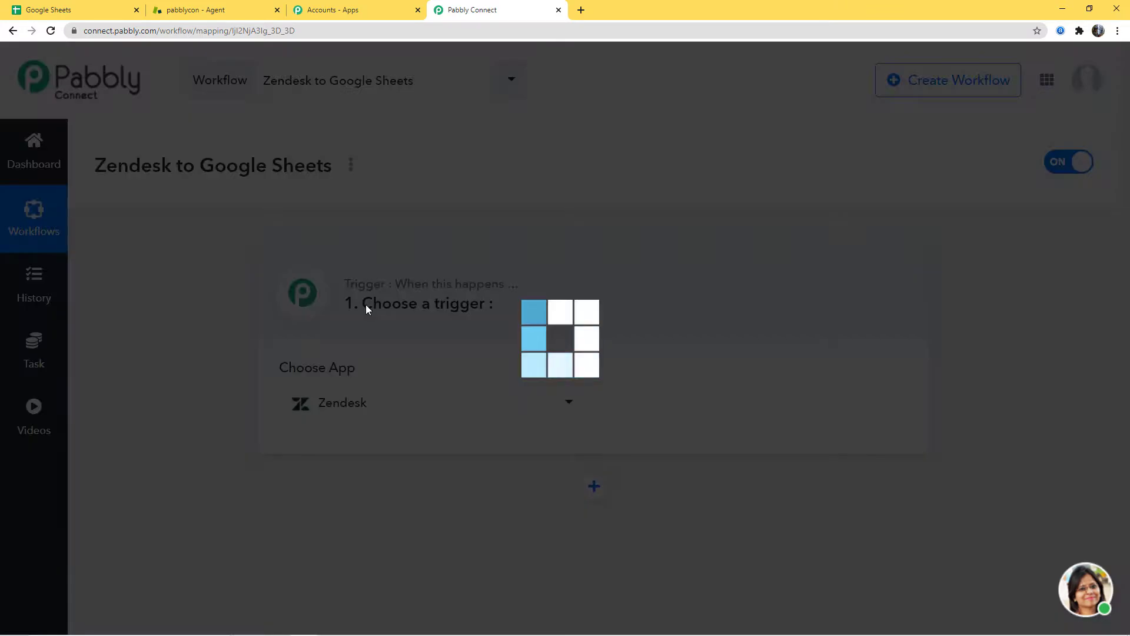
{"action": "left_click", "coordinate": [705, 406]}
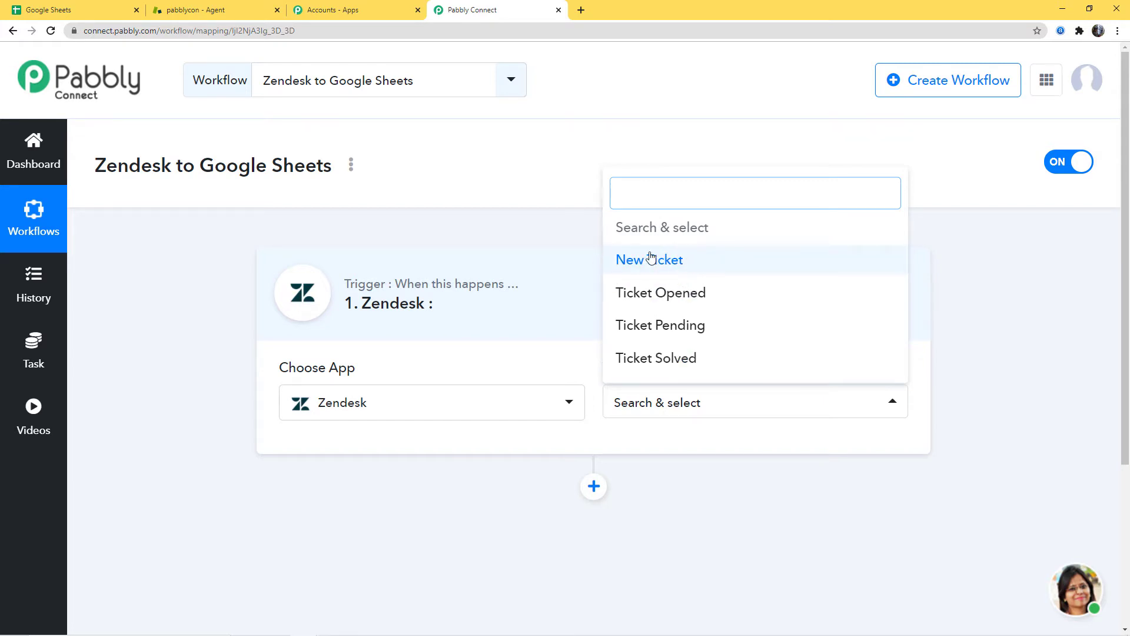
{"action": "left_click", "coordinate": [688, 261]}
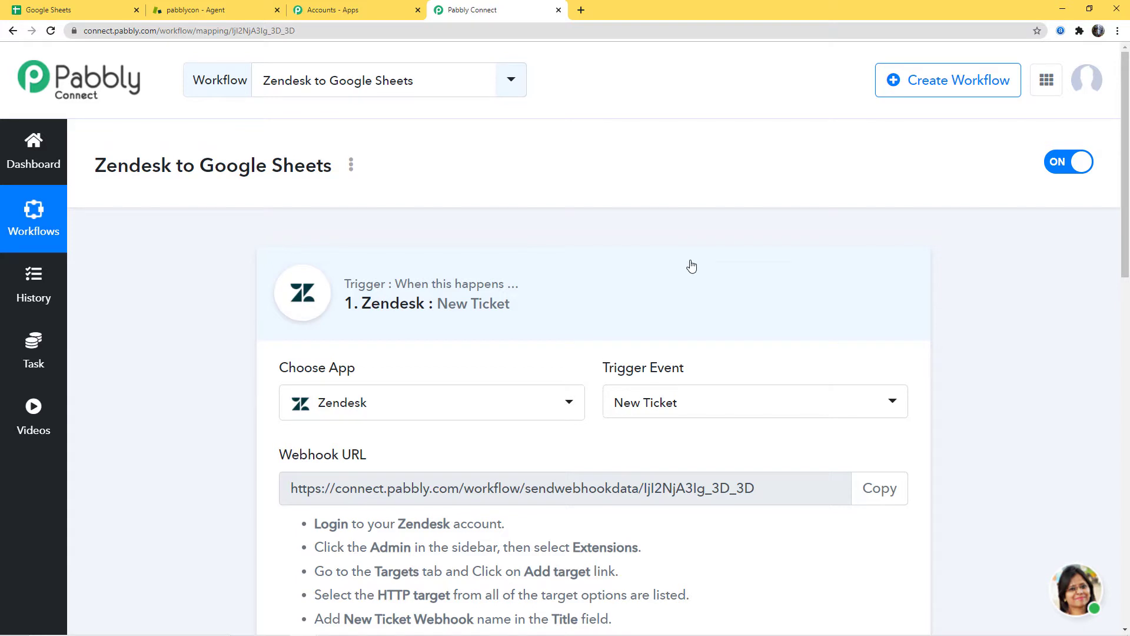
- Review the trigger's webhook URL and the instructions for setting it up in Zendesk
{"action": "scroll", "coordinate": [690, 264], "scroll_direction": "down", "scroll_amount": 2}
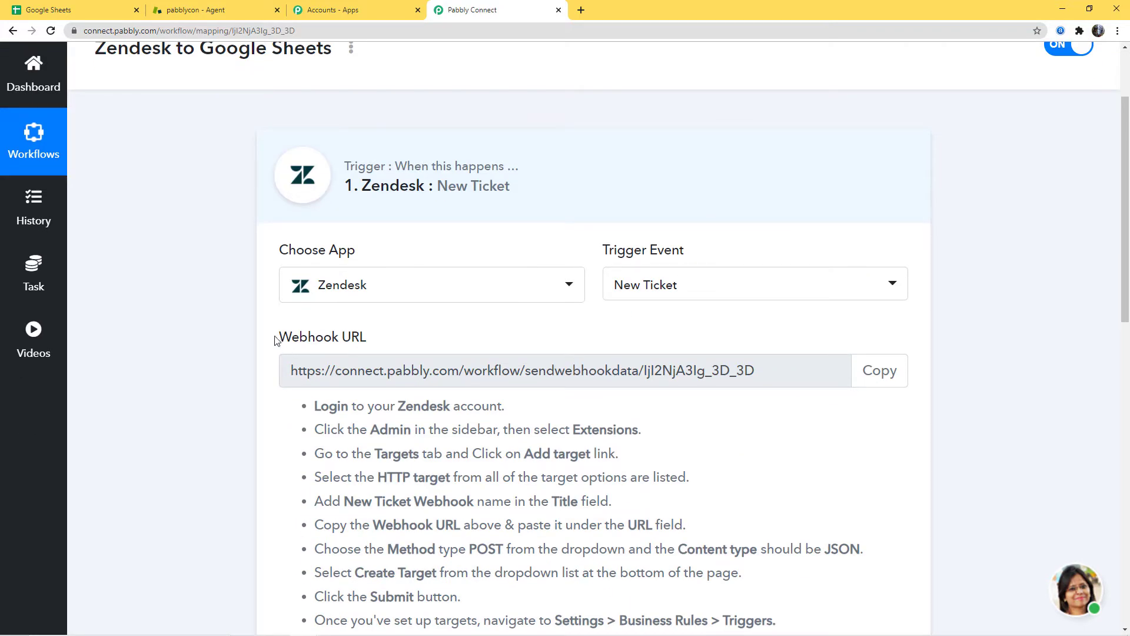
{"action": "left_click_drag", "start_coordinate": [275, 340], "coordinate": [378, 341]}
{"action": "left_click", "coordinate": [377, 340]}
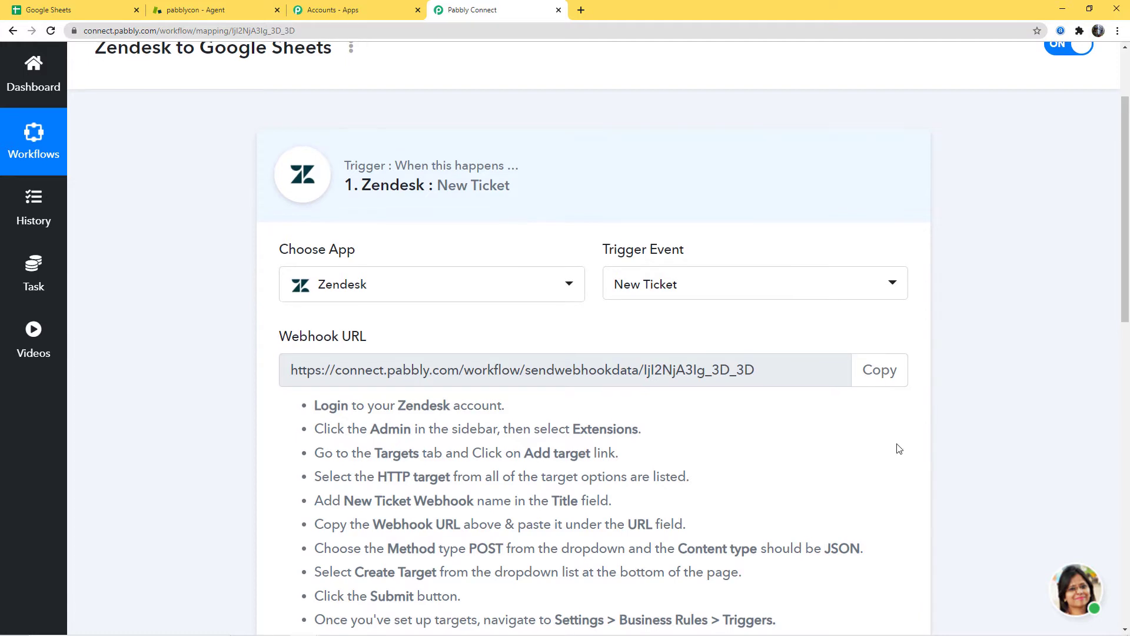
{"action": "scroll", "coordinate": [899, 450], "scroll_direction": "down", "scroll_amount": 4}
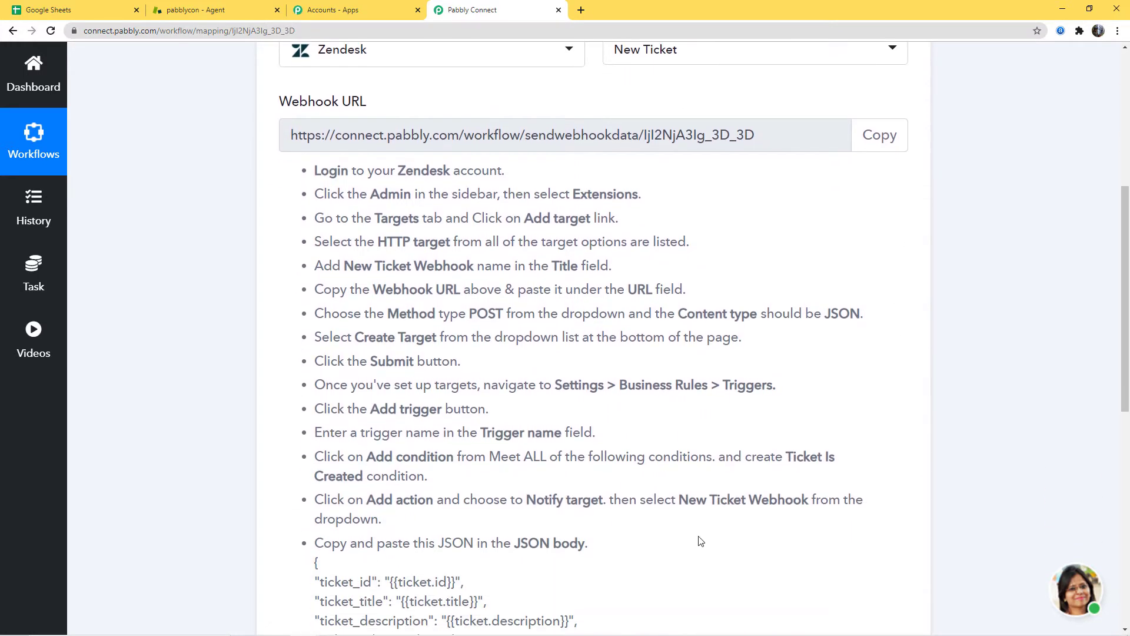
{"action": "left_click_drag", "start_coordinate": [700, 542], "coordinate": [334, 194]}
{"action": "left_click", "coordinate": [796, 239]}
{"action": "scroll", "coordinate": [802, 260], "scroll_direction": "down", "scroll_amount": 1}
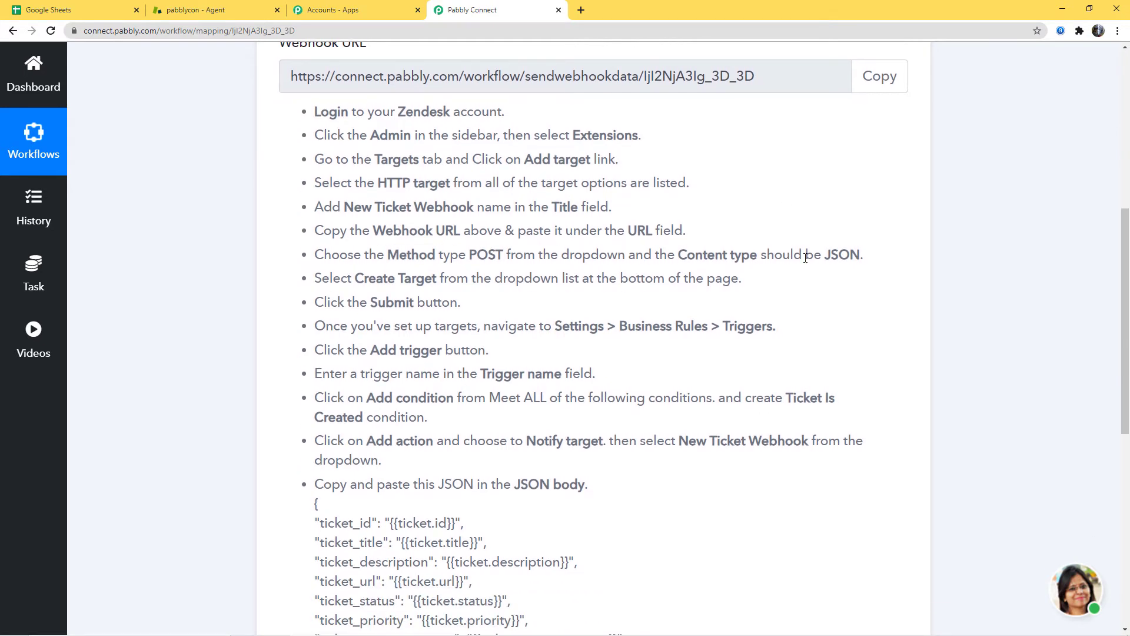
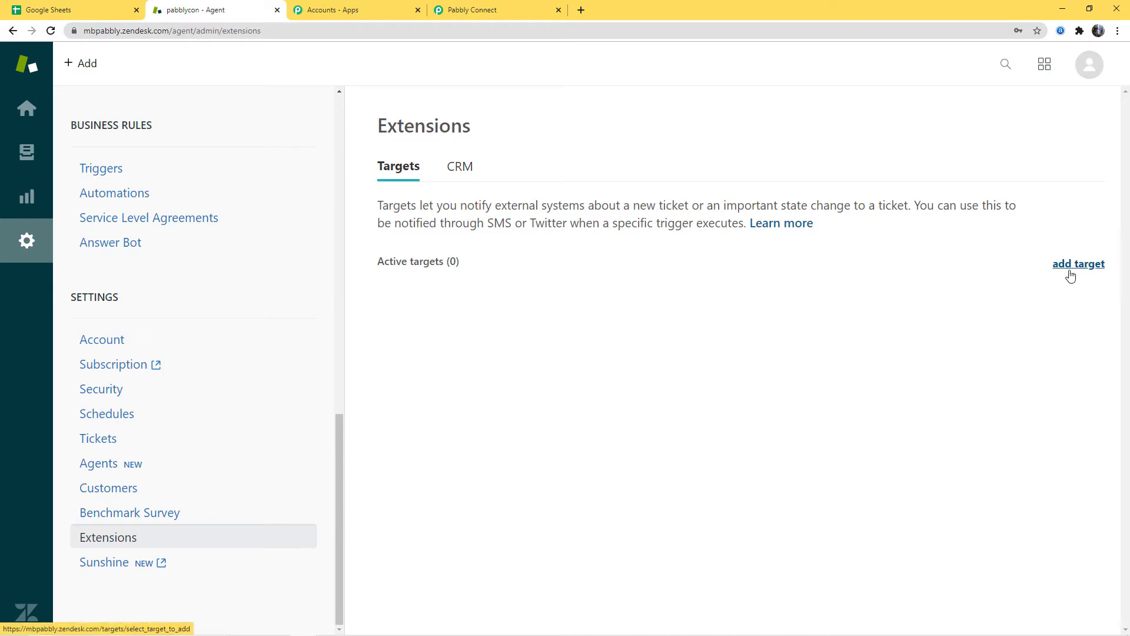
- Switch to Zendesk and start adding an HTTP target in Extensions, following the Pabbly Connect instructions
{"action": "left_click", "coordinate": [1072, 264]}
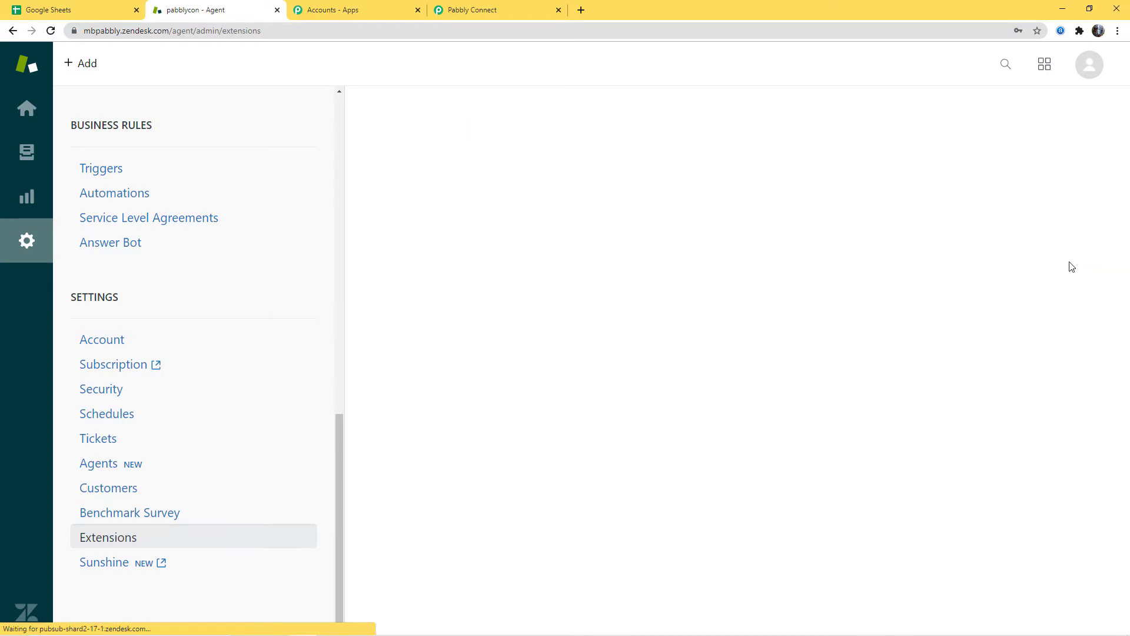
{"action": "left_click", "coordinate": [495, 7]}
{"action": "left_click_drag", "start_coordinate": [316, 196], "coordinate": [702, 185]}
{"action": "left_click", "coordinate": [702, 185]}
{"action": "left_click", "coordinate": [233, 14]}
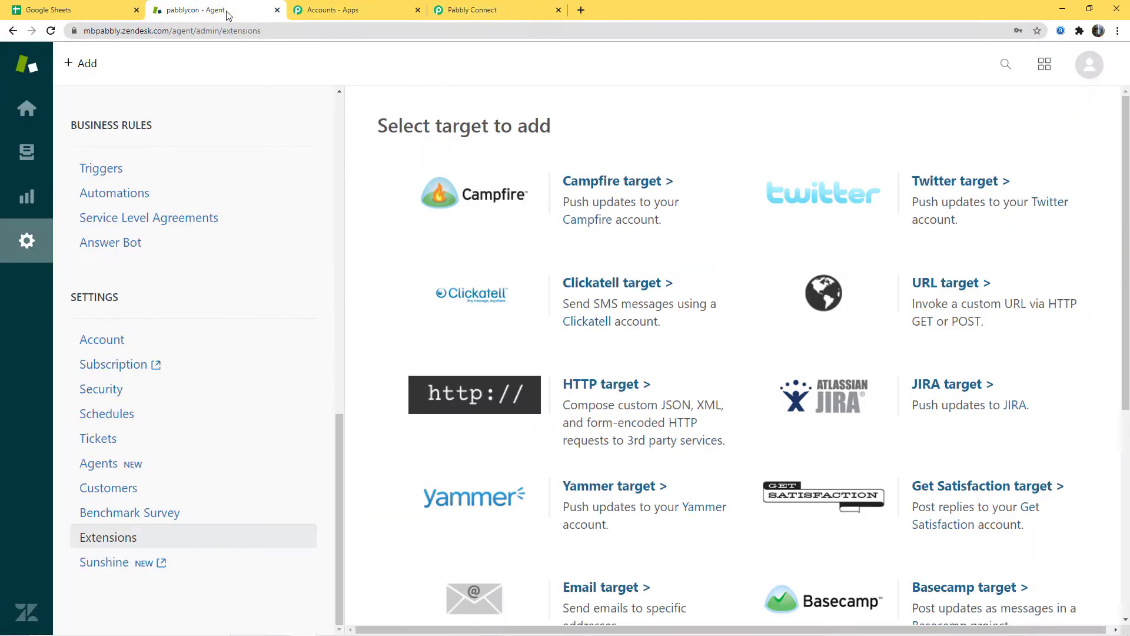
{"action": "left_click", "coordinate": [587, 390]}
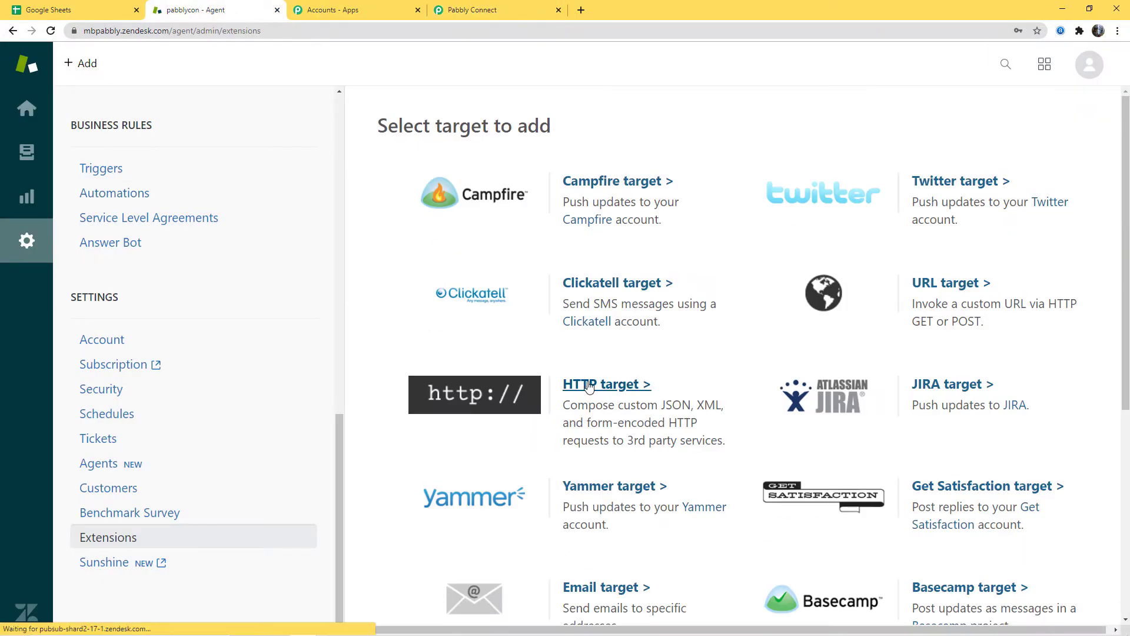
- Check the required title in the Pabbly Connect instructions and title the Zendesk HTTP target "New Ticket Webhook"
{"action": "left_click", "coordinate": [518, 10]}
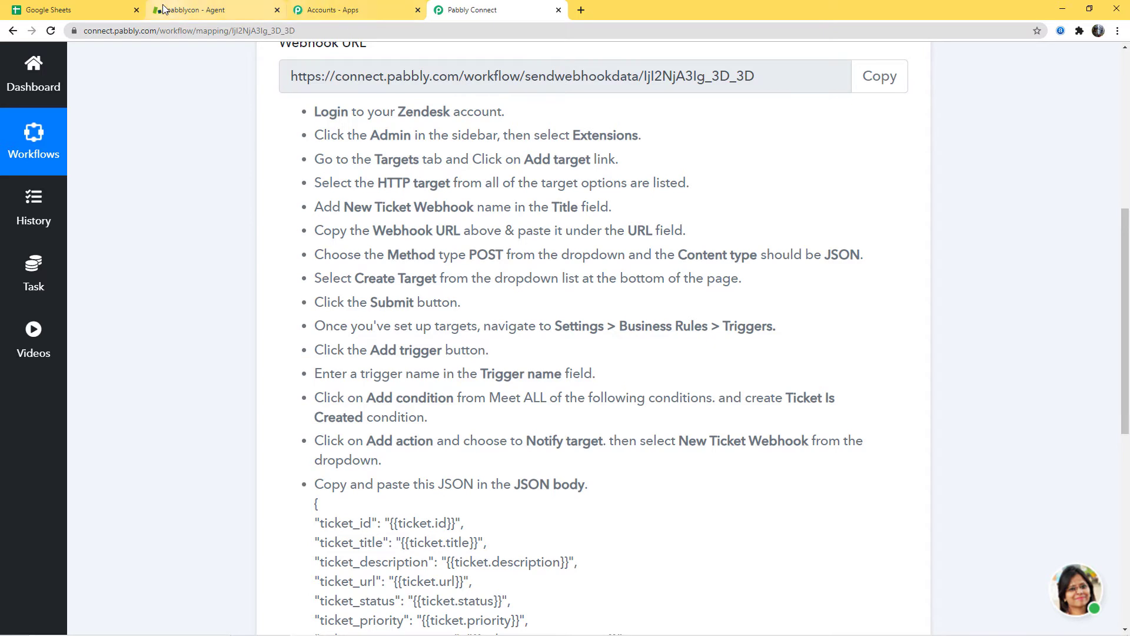
{"action": "left_click", "coordinate": [196, 13]}
{"action": "left_click", "coordinate": [610, 187]}
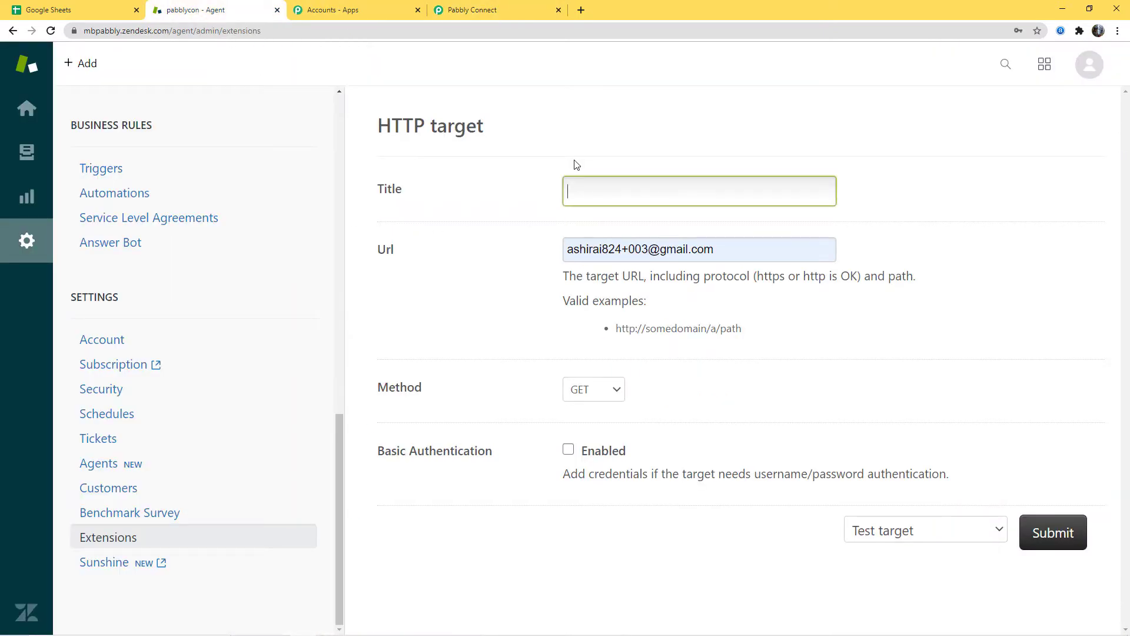
{"action": "type", "text": "New Ticket Webhook"}
- Copy the webhook URL from Pabbly Connect and paste it as the Zendesk HTTP target's Url
{"action": "left_click", "coordinate": [463, 13]}
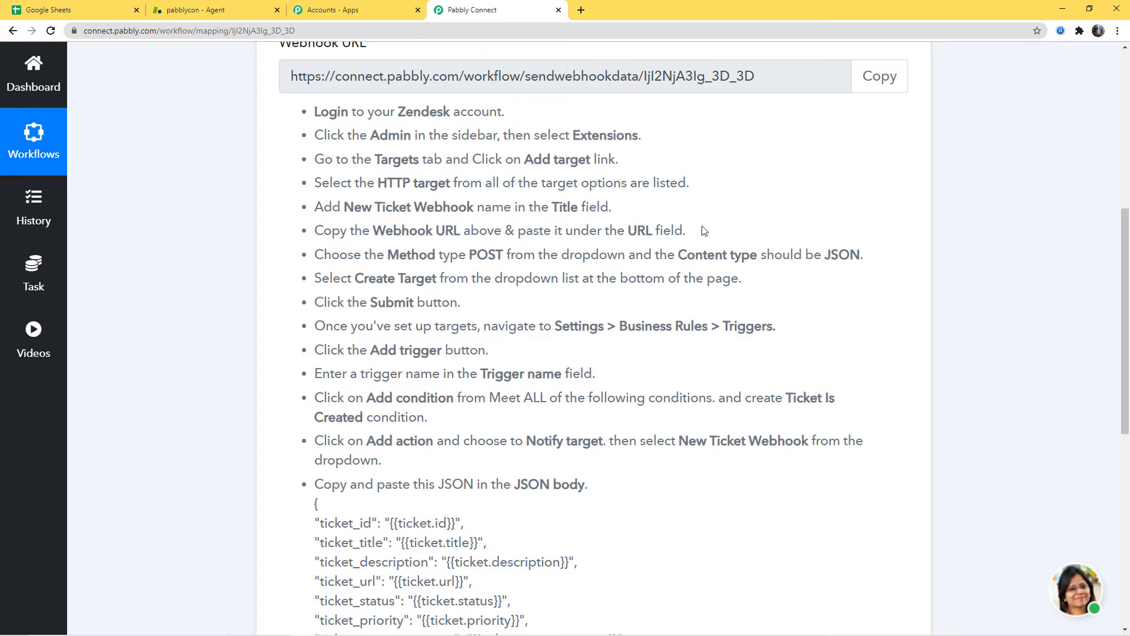
{"action": "scroll", "coordinate": [883, 206], "scroll_direction": "up", "scroll_amount": 1}
{"action": "left_click", "coordinate": [879, 135]}
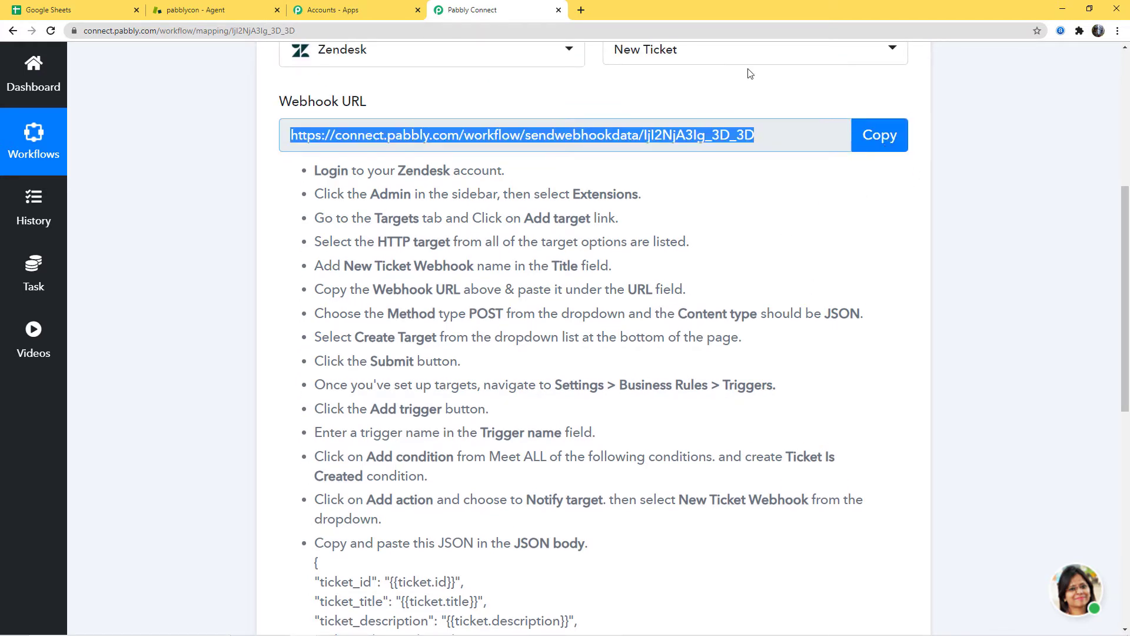
{"action": "left_click", "coordinate": [196, 10]}
{"action": "left_click", "coordinate": [673, 248]}
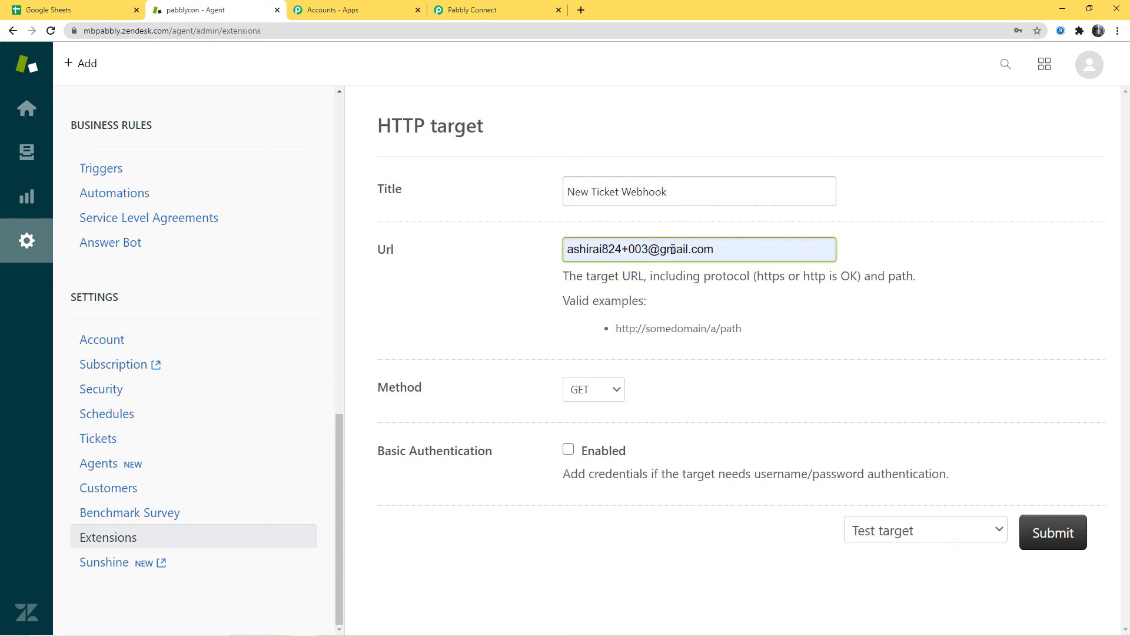
{"action": "key", "text": "ctrl+v"}
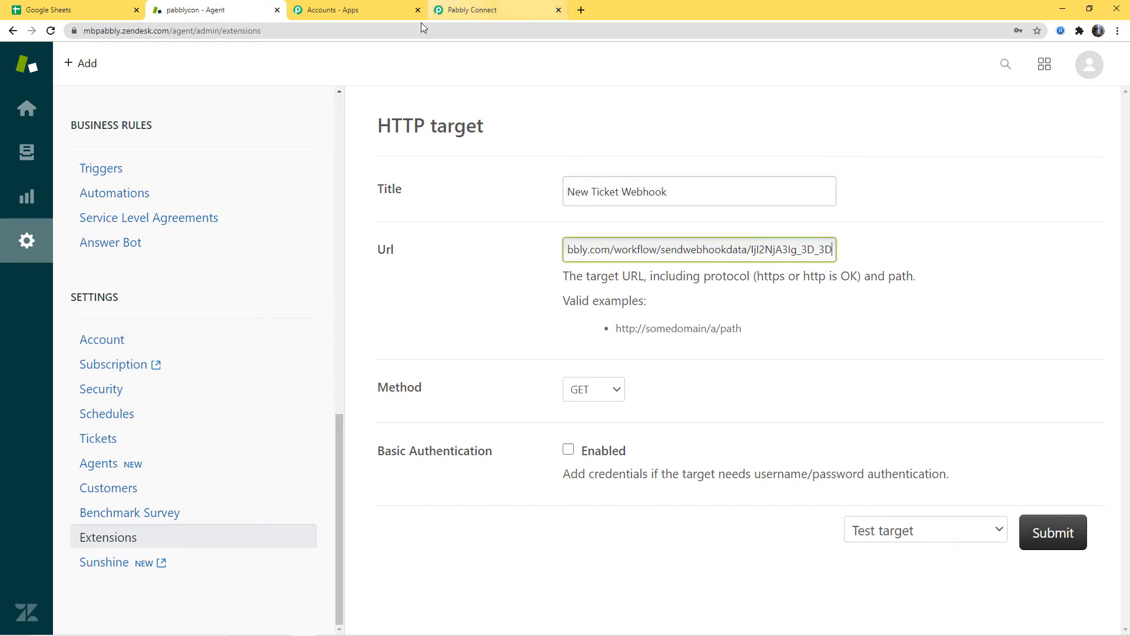
- Check the required method in the Pabbly Connect instructions and set the Zendesk HTTP target's method to POST
{"action": "left_click", "coordinate": [465, 10]}
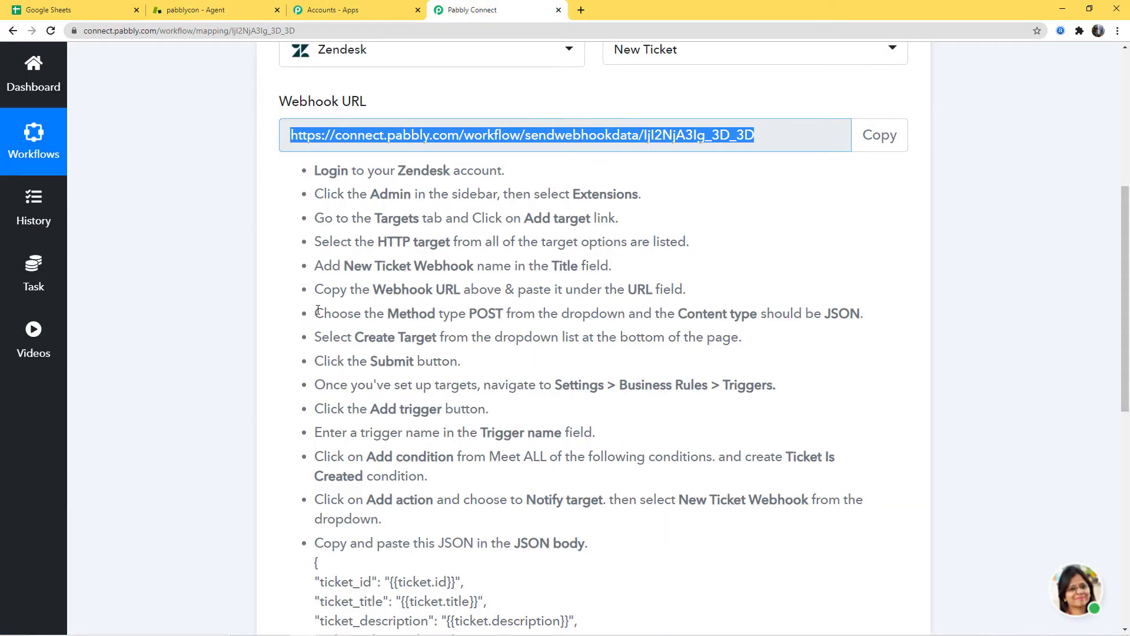
{"action": "left_click_drag", "start_coordinate": [318, 312], "coordinate": [873, 319]}
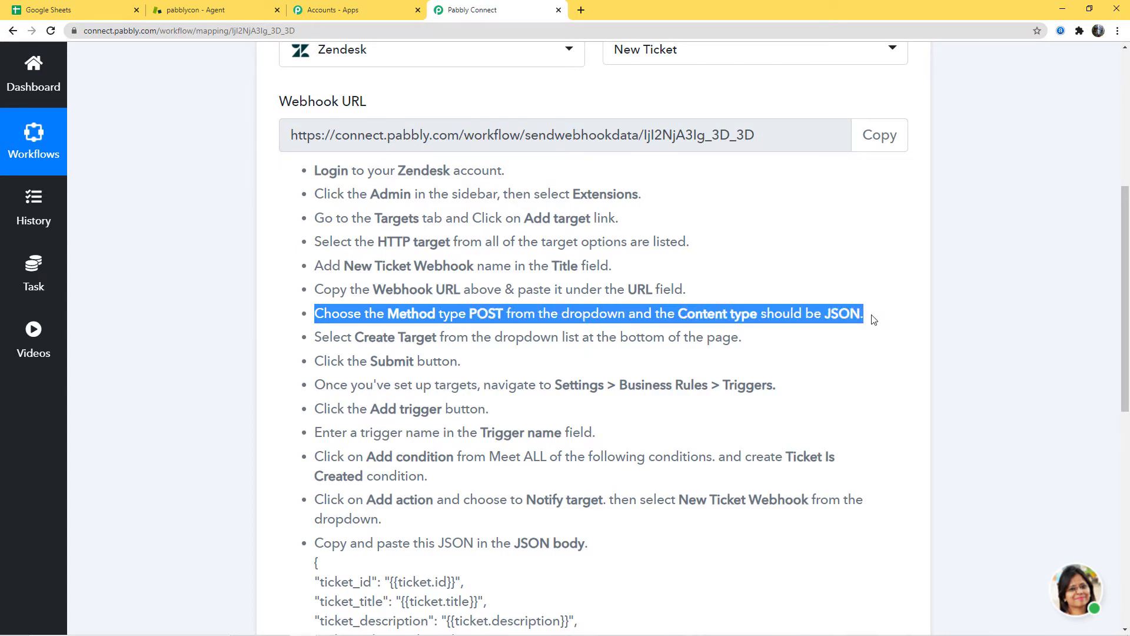
{"action": "left_click", "coordinate": [223, 13]}
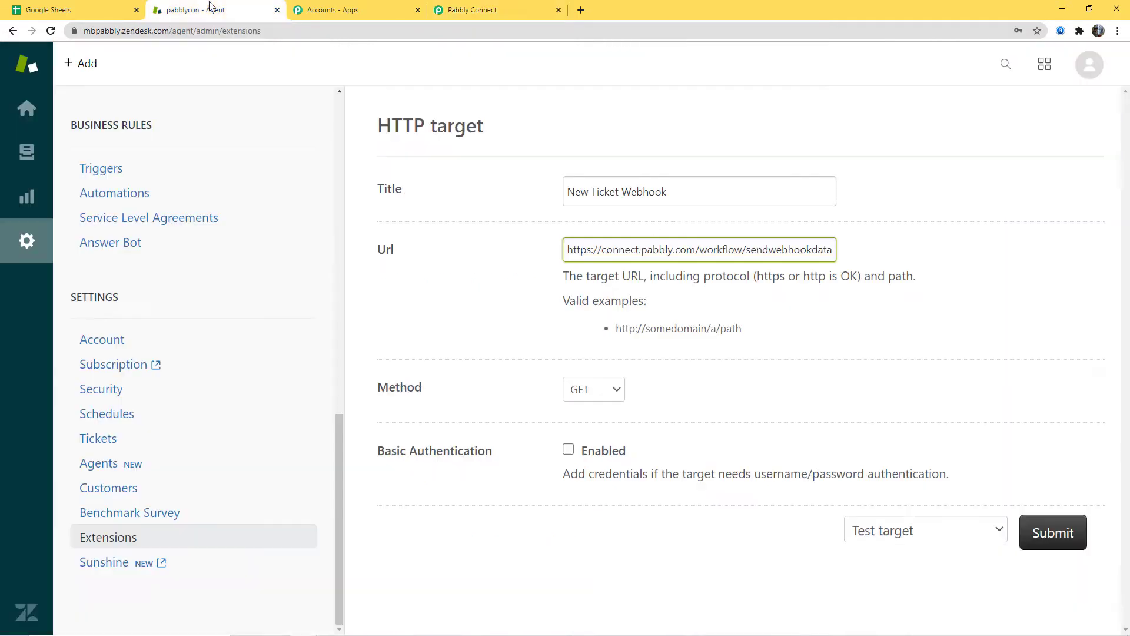
{"action": "left_click", "coordinate": [614, 393]}
{"action": "left_click", "coordinate": [596, 451]}
{"action": "scroll", "coordinate": [547, 416], "scroll_direction": "down", "scroll_amount": 1}
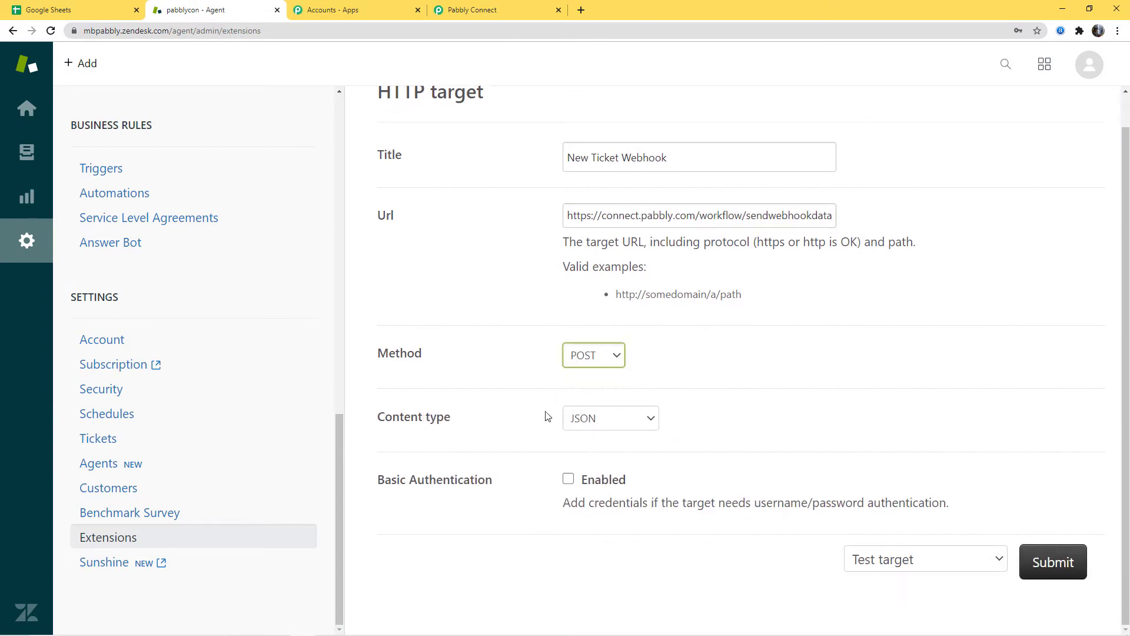
- Check the next Pabbly Connect instruction and choose Create target as the Zendesk HTTP target's submit option
{"action": "left_click", "coordinate": [526, 8]}
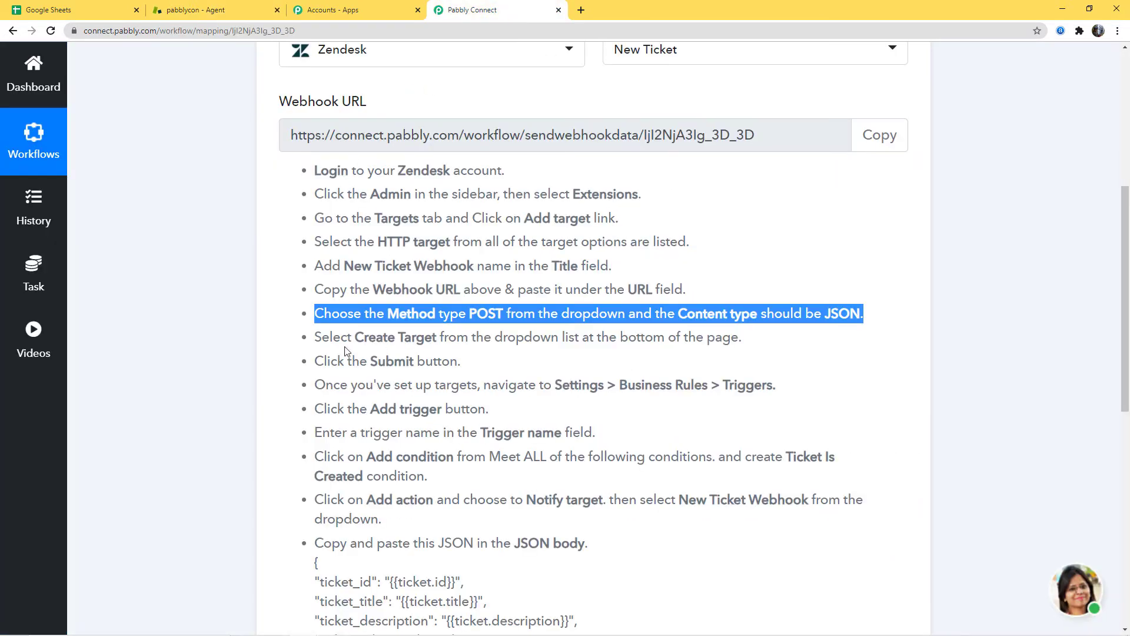
{"action": "left_click_drag", "start_coordinate": [321, 336], "coordinate": [746, 345]}
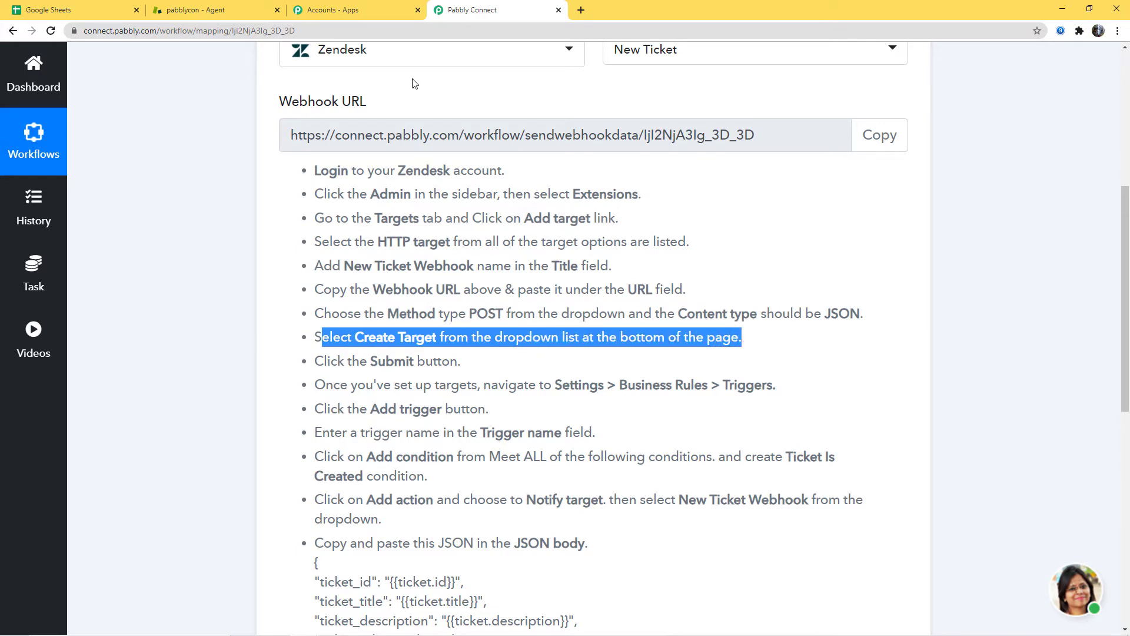
{"action": "left_click", "coordinate": [194, 9]}
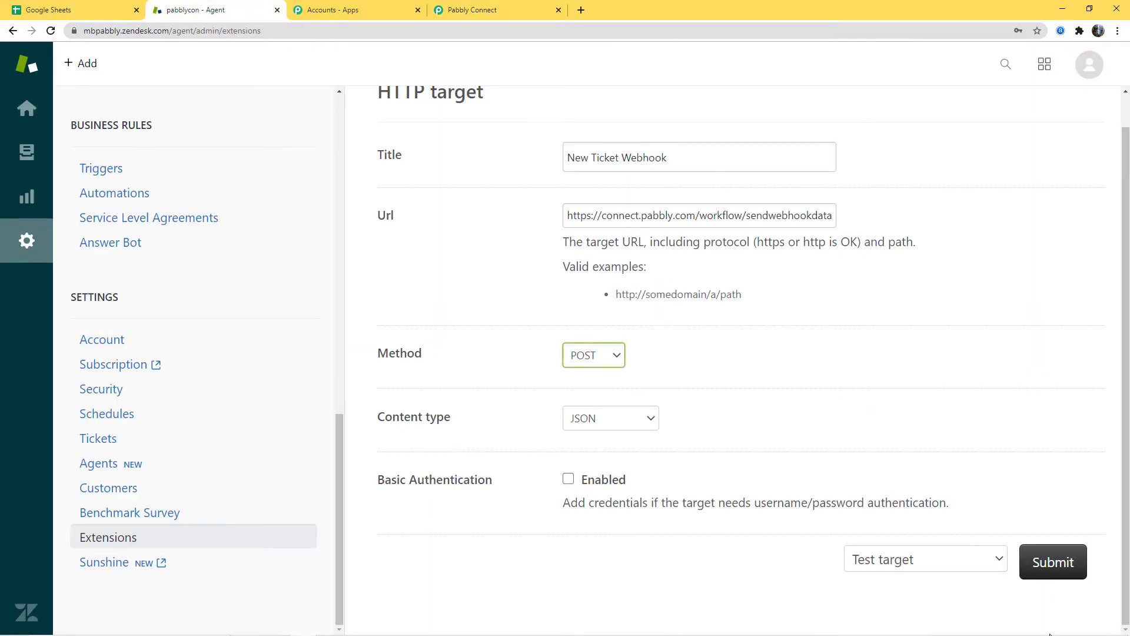
{"action": "left_click", "coordinate": [964, 562]}
{"action": "left_click", "coordinate": [914, 610]}
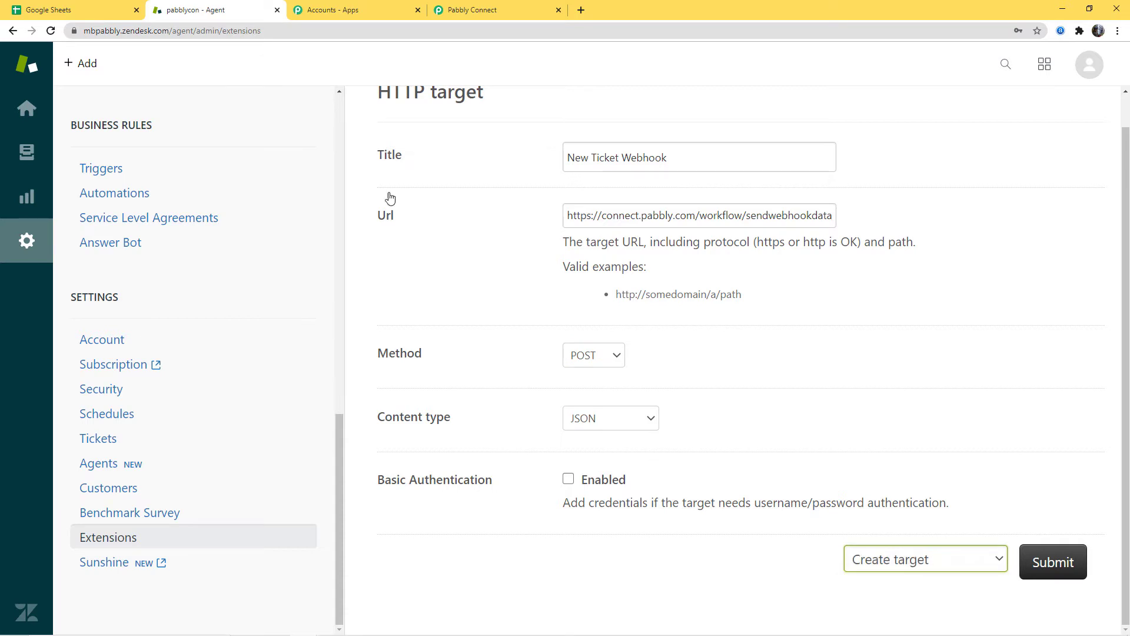
- Check the instruction after Create Target in Pabbly Connect and submit the New Ticket Webhook target in Zendesk
{"action": "left_click", "coordinate": [461, 13]}
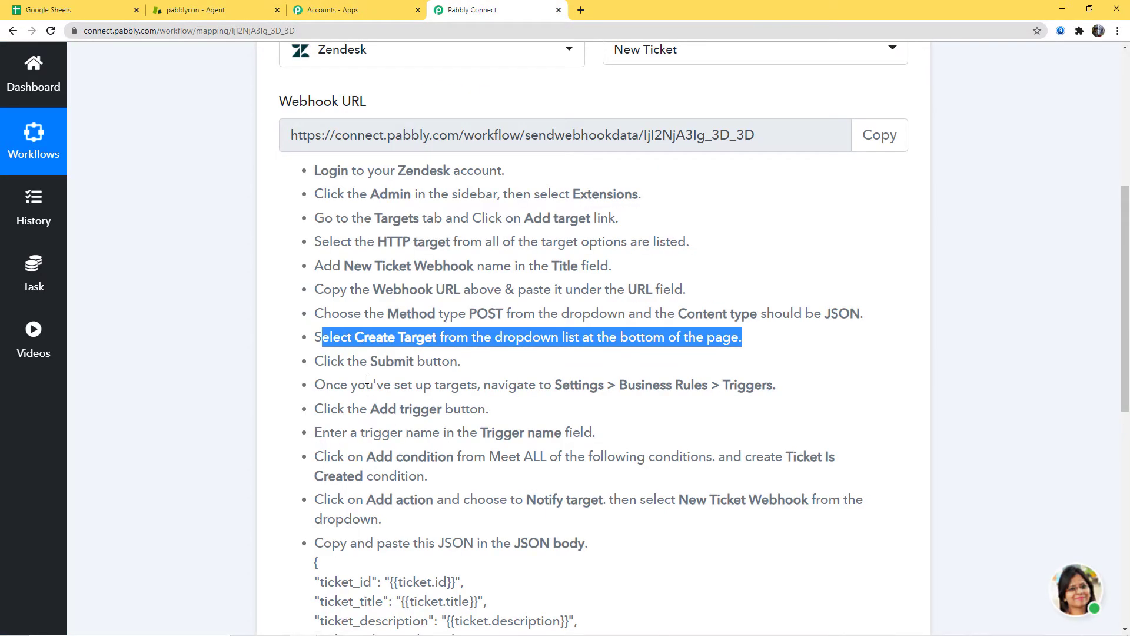
{"action": "left_click", "coordinate": [194, 9]}
{"action": "left_click", "coordinate": [1048, 562]}
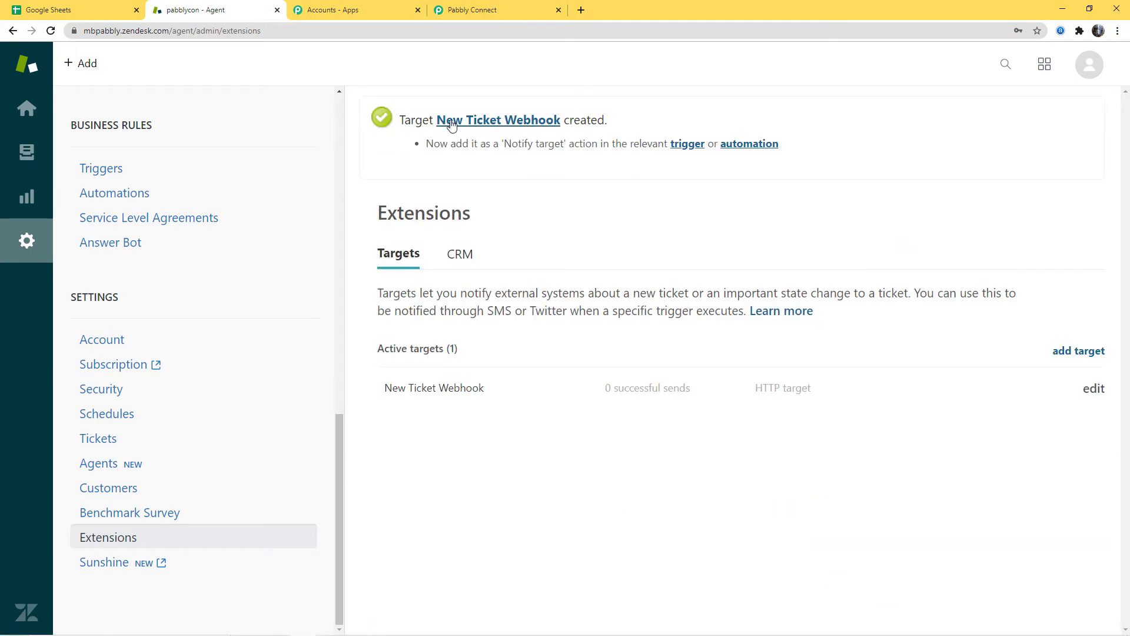
- Check where to go after the target setup in the Pabbly Connect instructions and open Zendesk's Triggers under Business Rules
{"action": "left_click", "coordinate": [470, 15]}
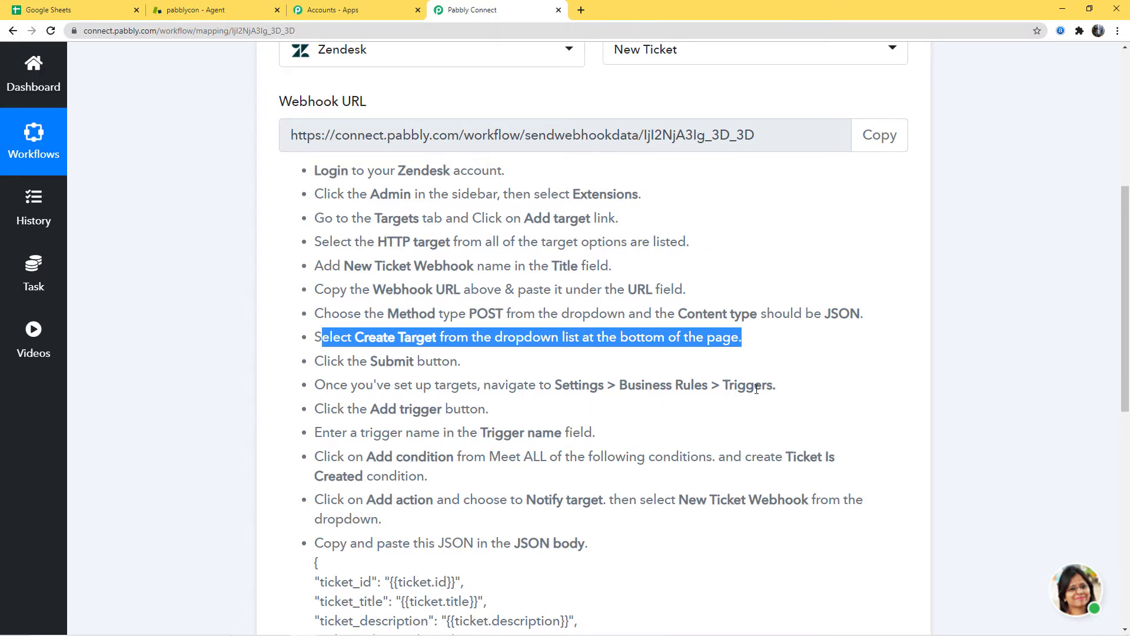
{"action": "left_click", "coordinate": [217, 10]}
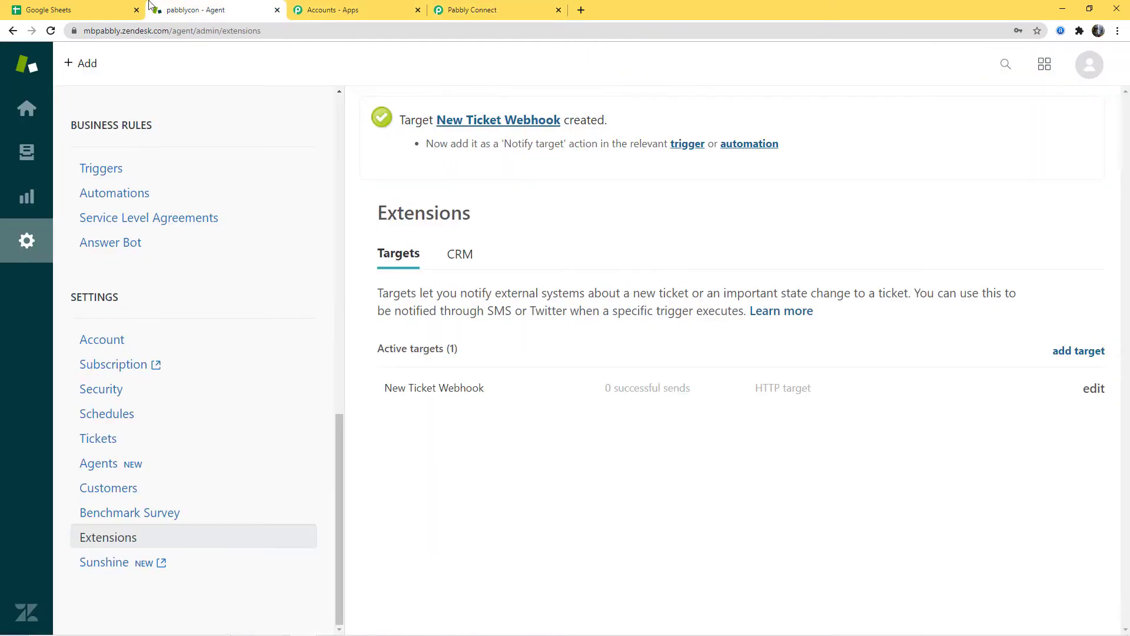
{"action": "scroll", "coordinate": [177, 383], "scroll_direction": "up", "scroll_amount": 2}
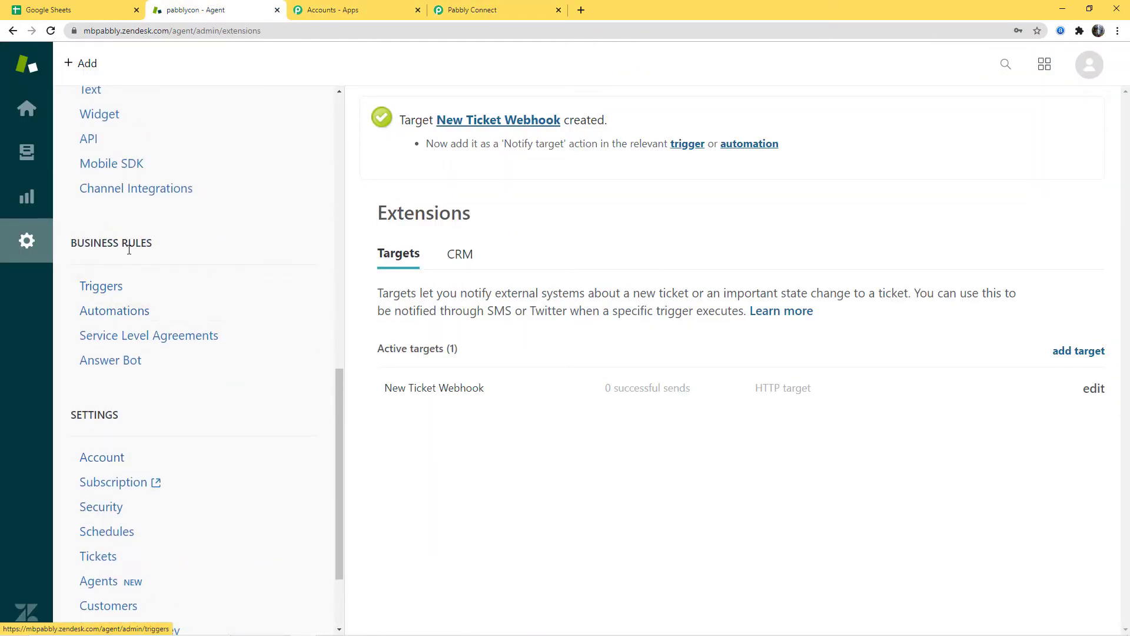
{"action": "left_click", "coordinate": [101, 286]}
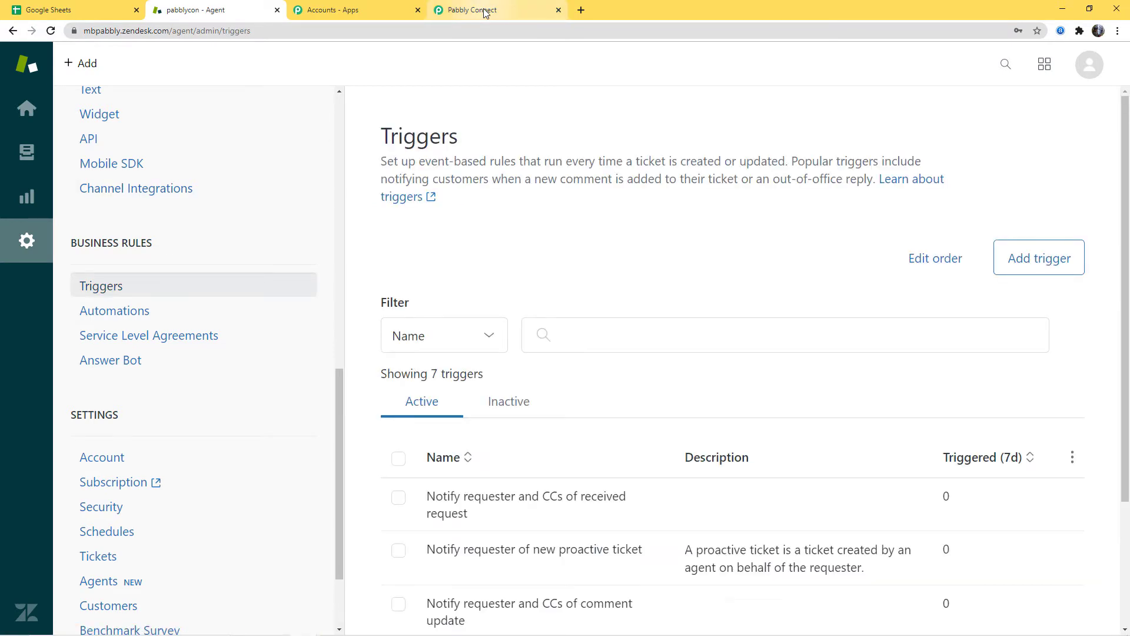
- Following the Pabbly Connect instructions, add a new Zendesk trigger and name it "New Ticket"
{"action": "left_click", "coordinate": [484, 13]}
{"action": "left_click", "coordinate": [789, 393]}
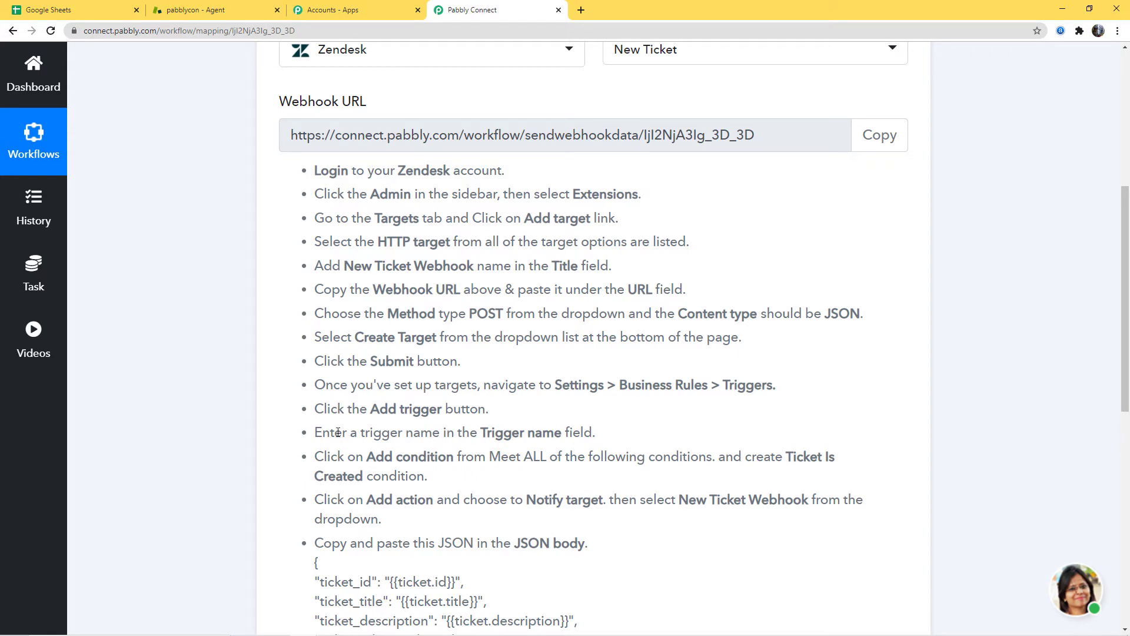
{"action": "left_click", "coordinate": [160, 6]}
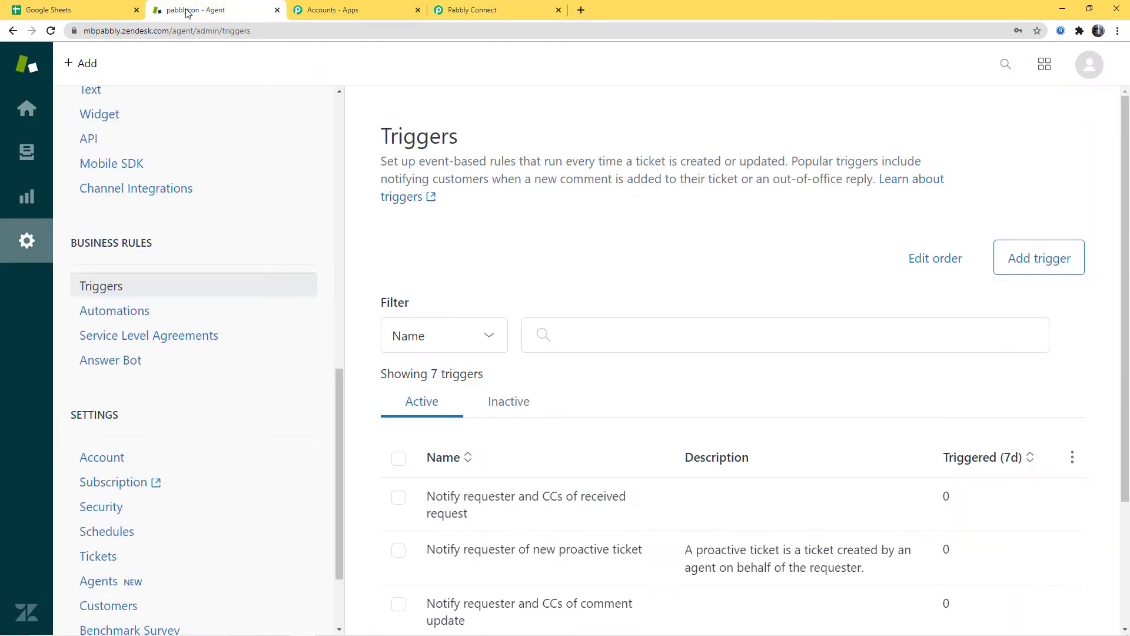
{"action": "left_click", "coordinate": [1066, 259]}
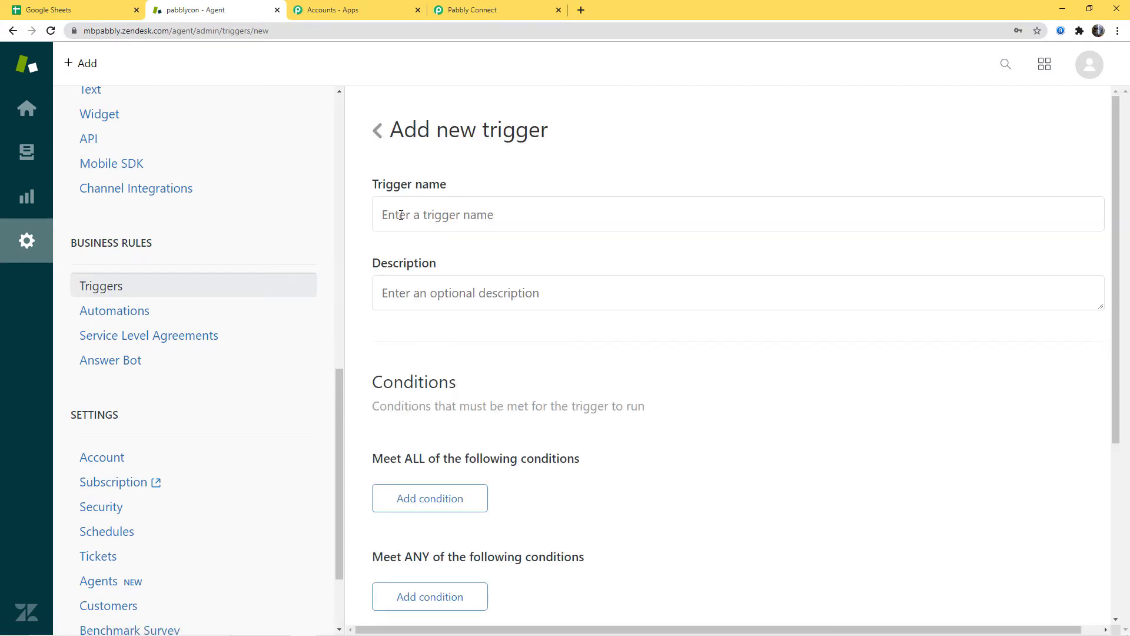
{"action": "left_click", "coordinate": [400, 216]}
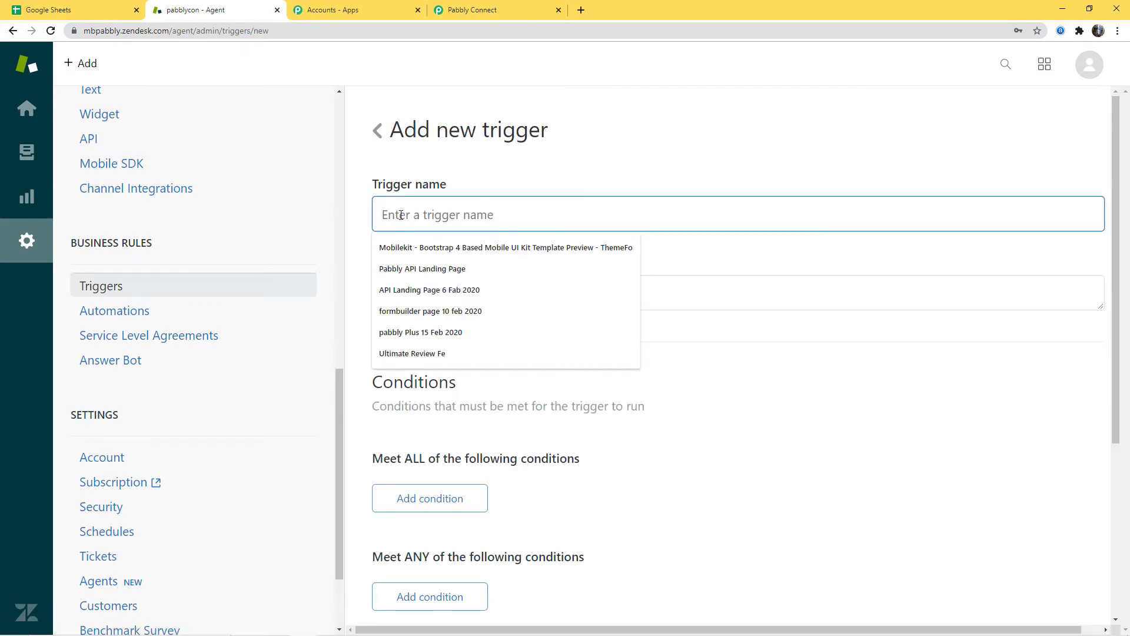
{"action": "type", "text": "New Ticket"}
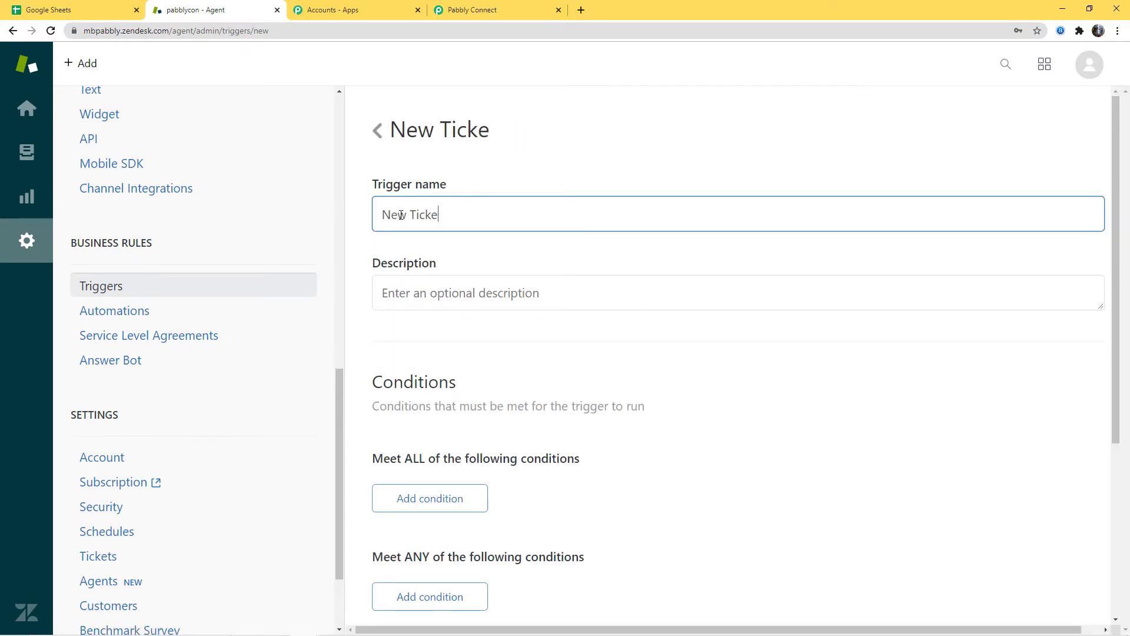
- Check the required condition in Pabbly Connect and add Ticket Is Created to the Zendesk trigger's Meet ALL of the following conditions
{"action": "left_click", "coordinate": [472, 10]}
{"action": "scroll", "coordinate": [307, 285], "scroll_direction": "down", "scroll_amount": 3}
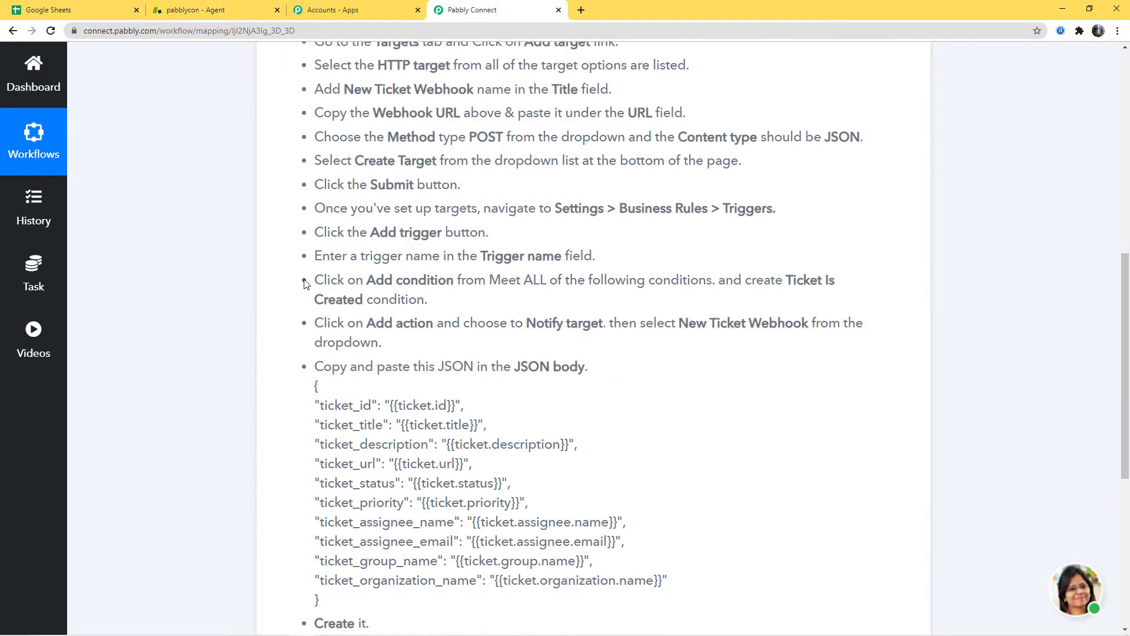
{"action": "left_click_drag", "start_coordinate": [312, 280], "coordinate": [775, 301]}
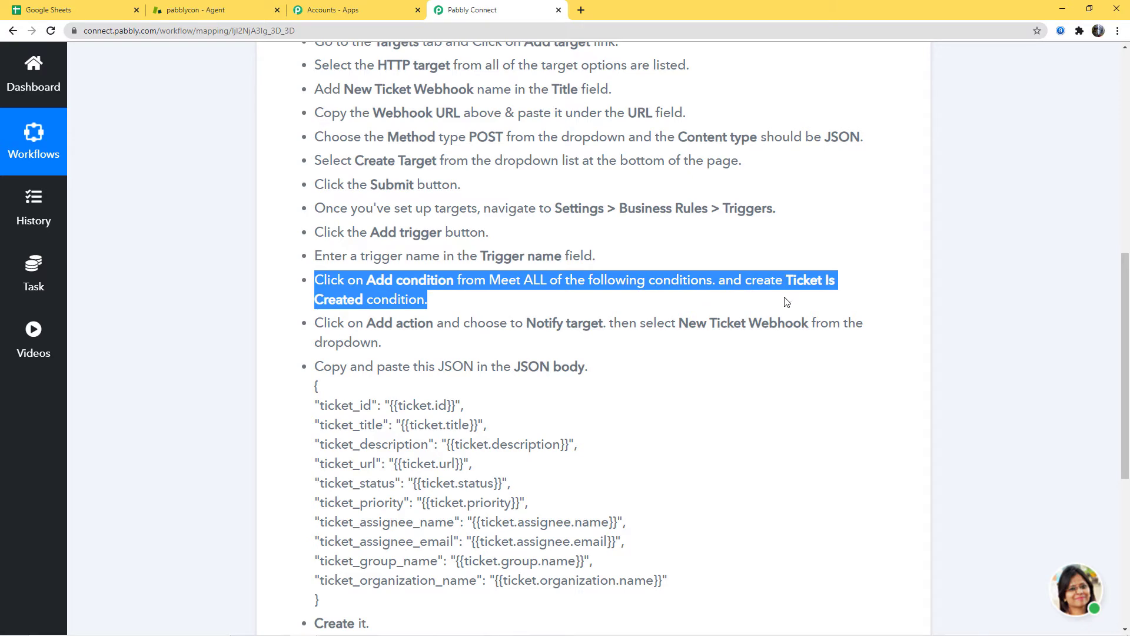
{"action": "left_click", "coordinate": [454, 305]}
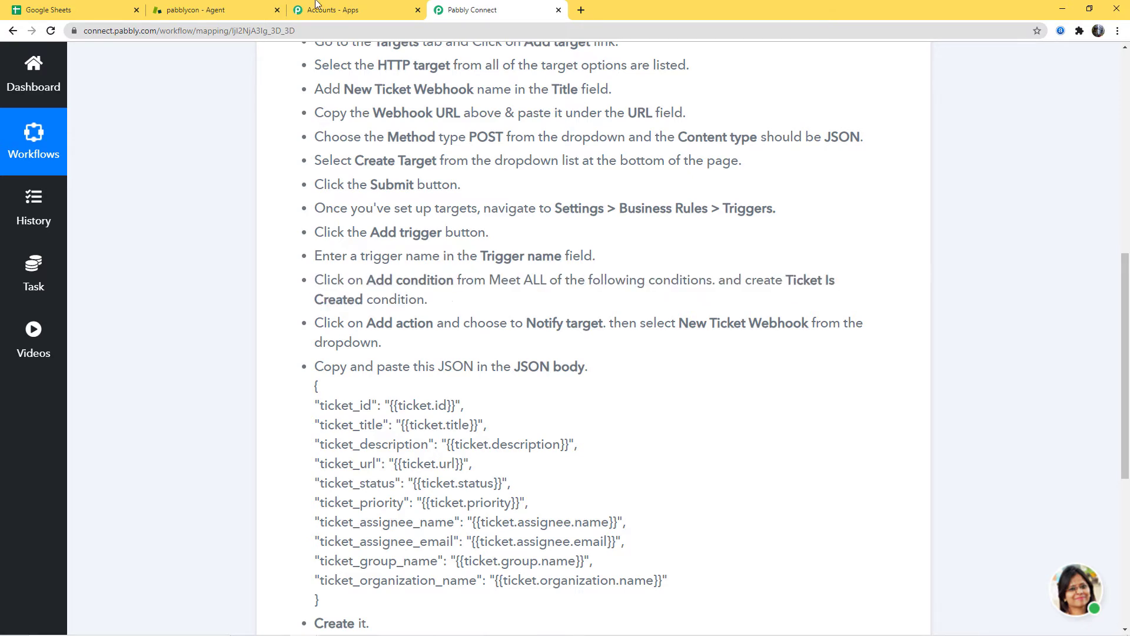
{"action": "left_click", "coordinate": [200, 10]}
{"action": "scroll", "coordinate": [509, 288], "scroll_direction": "down", "scroll_amount": 2}
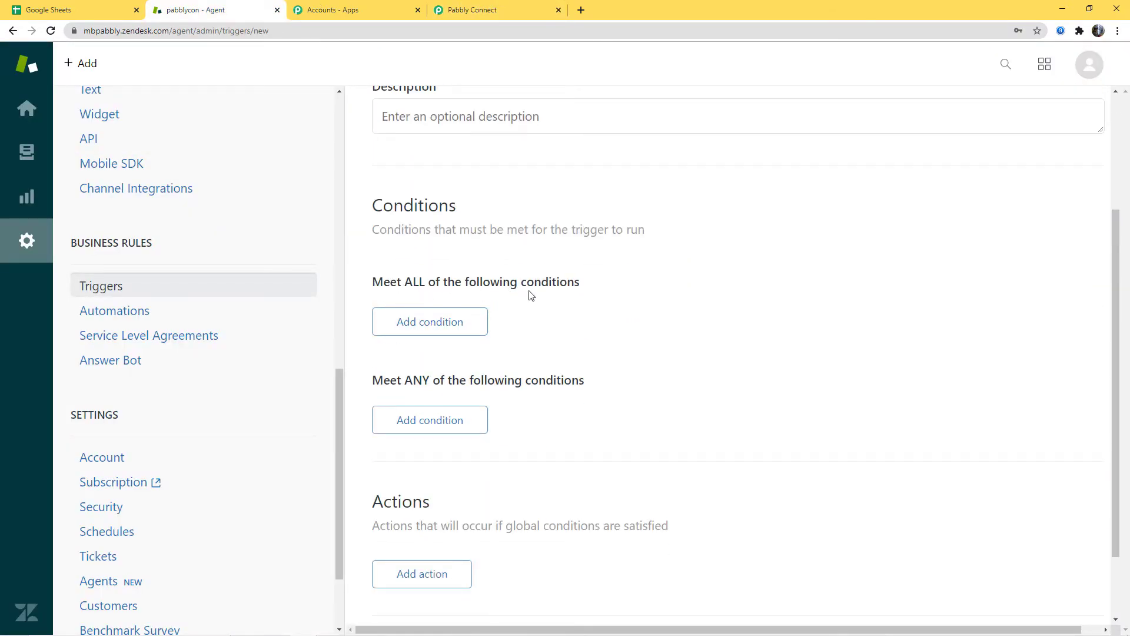
{"action": "left_click", "coordinate": [434, 324]}
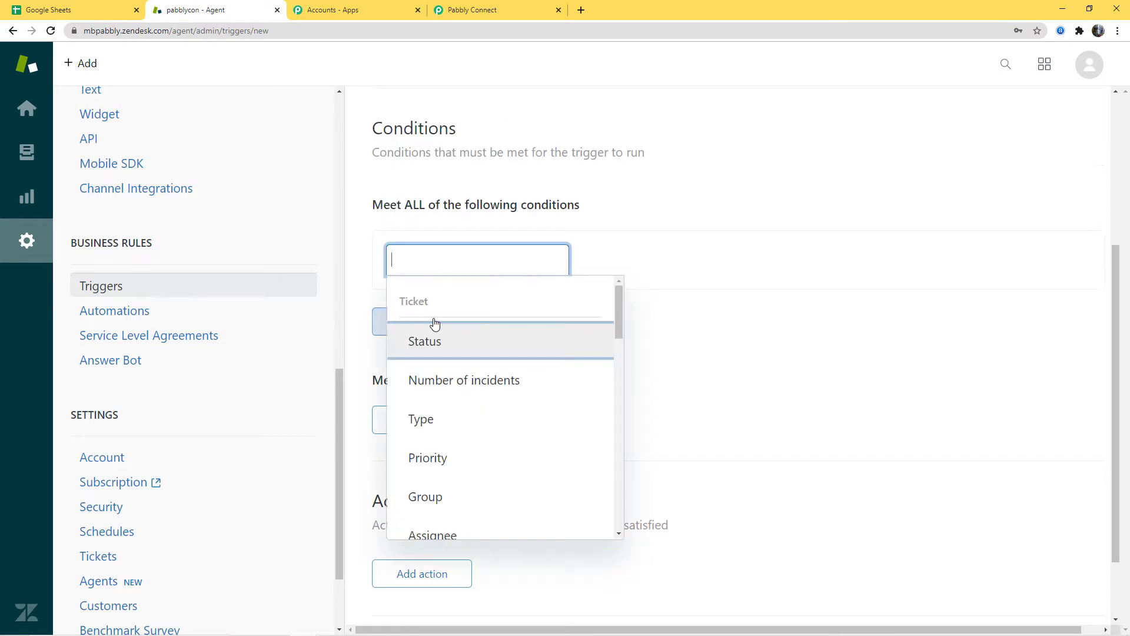
{"action": "scroll", "coordinate": [519, 386], "scroll_direction": "down", "scroll_amount": 1}
{"action": "scroll", "coordinate": [519, 386], "scroll_direction": "down", "scroll_amount": 5}
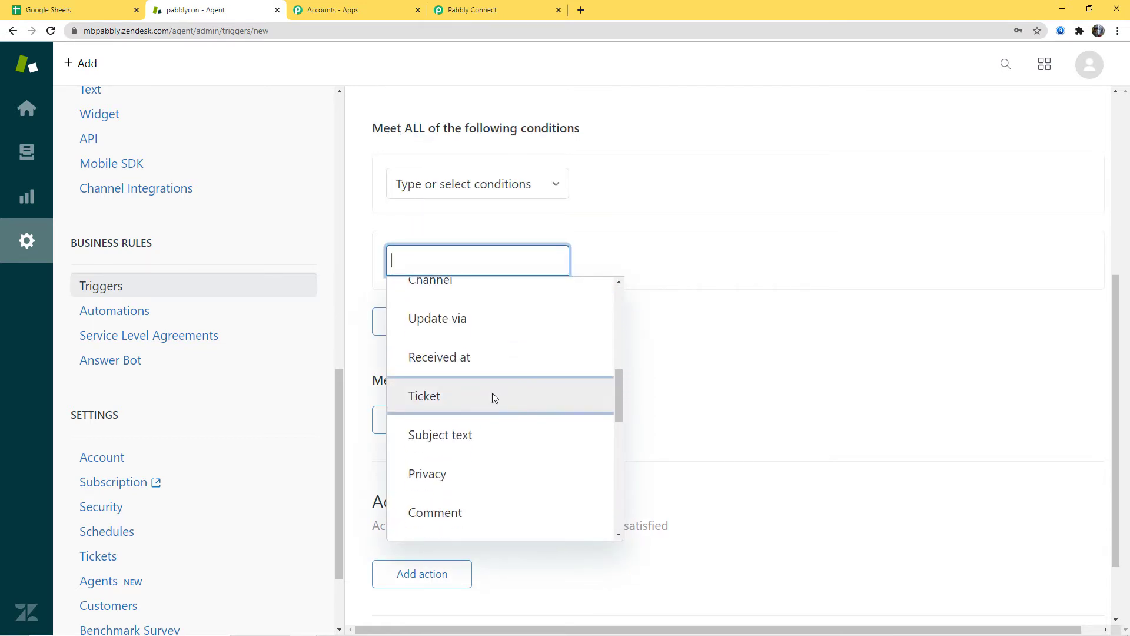
{"action": "left_click", "coordinate": [493, 395]}
{"action": "left_click", "coordinate": [726, 307]}
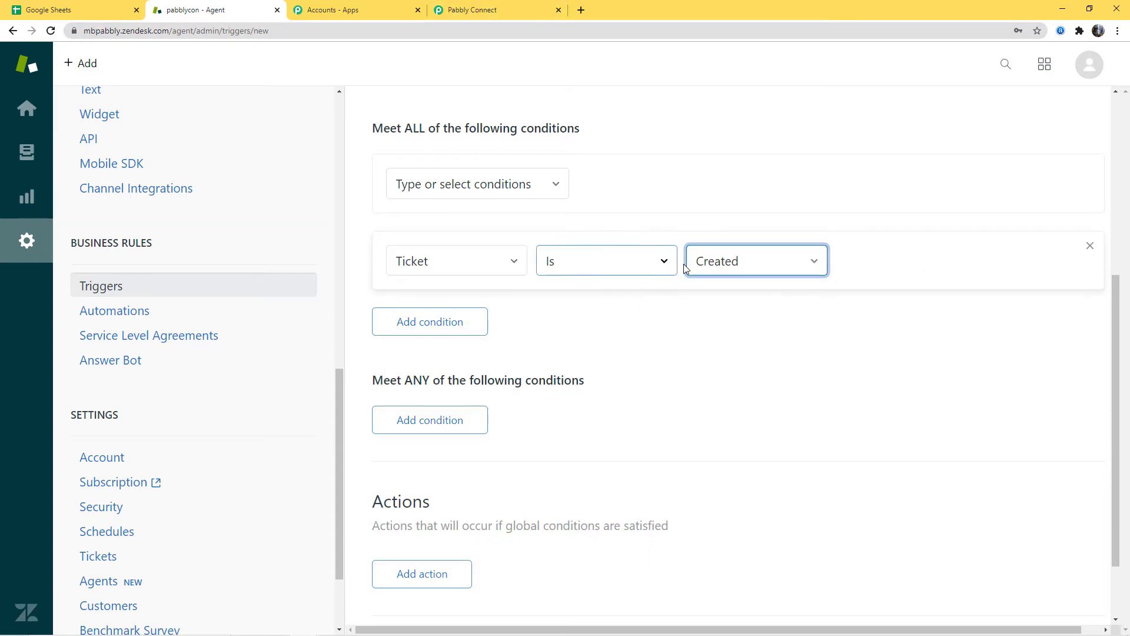
- Check the required action in Pabbly Connect and add a Notify target action with New Ticket Webhook to the Zendesk trigger
{"action": "left_click", "coordinate": [489, 17]}
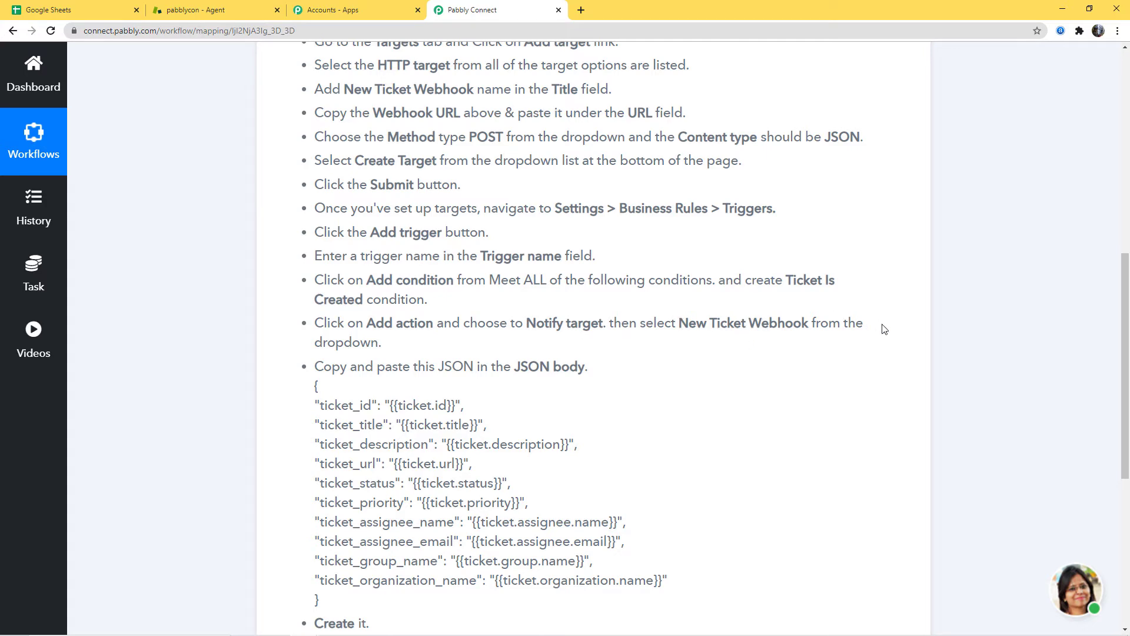
{"action": "left_click", "coordinate": [196, 10]}
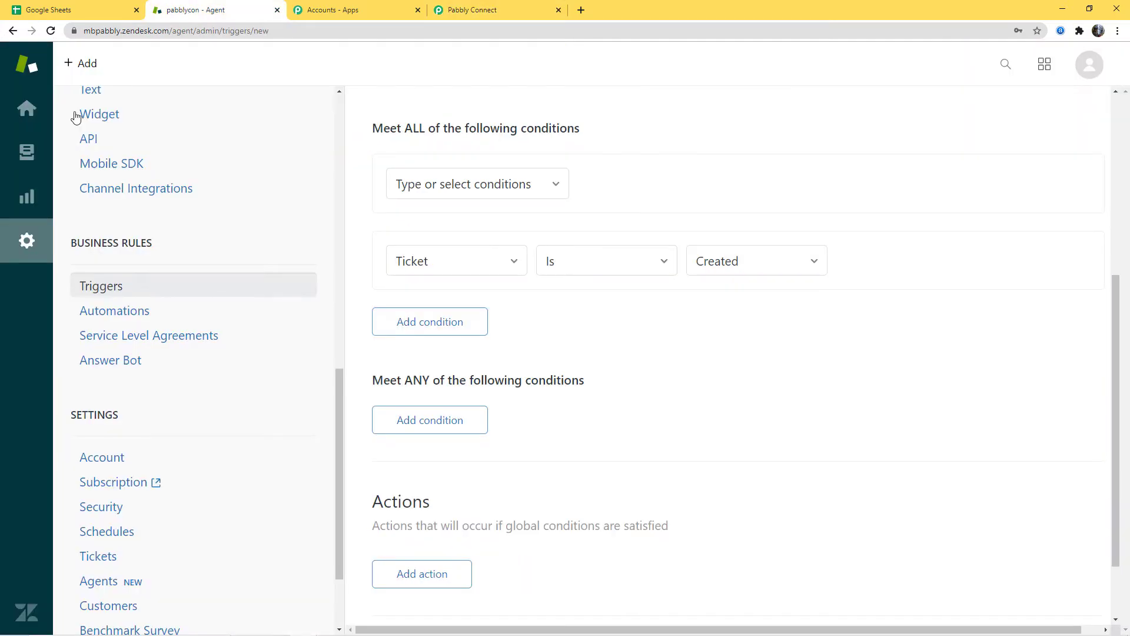
{"action": "left_click", "coordinate": [429, 482]}
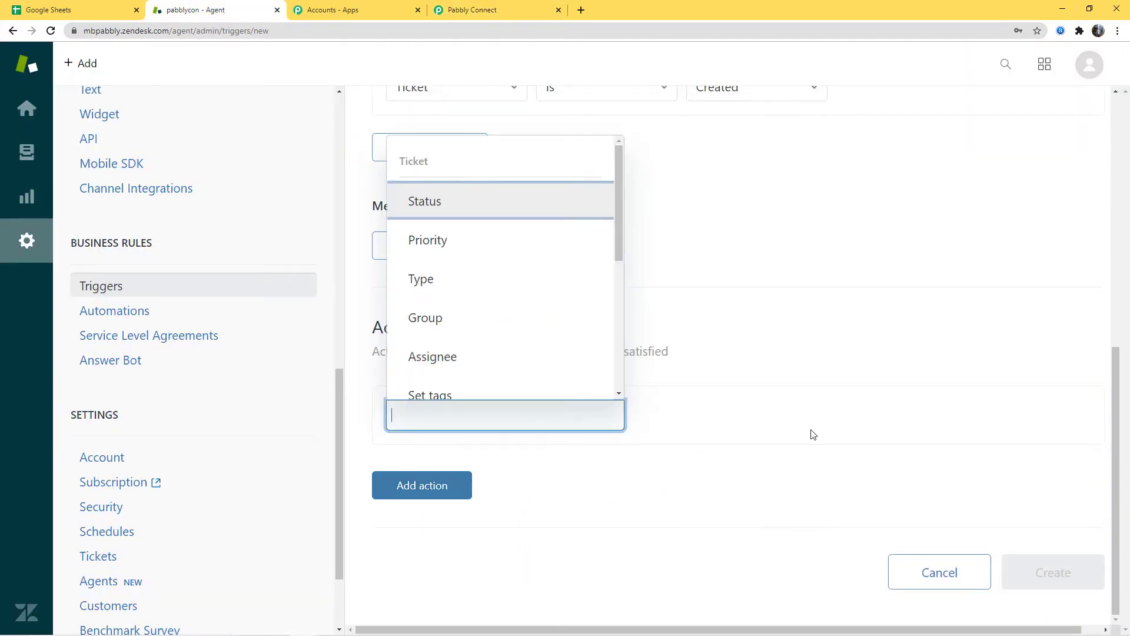
{"action": "scroll", "coordinate": [469, 291], "scroll_direction": "down", "scroll_amount": 5}
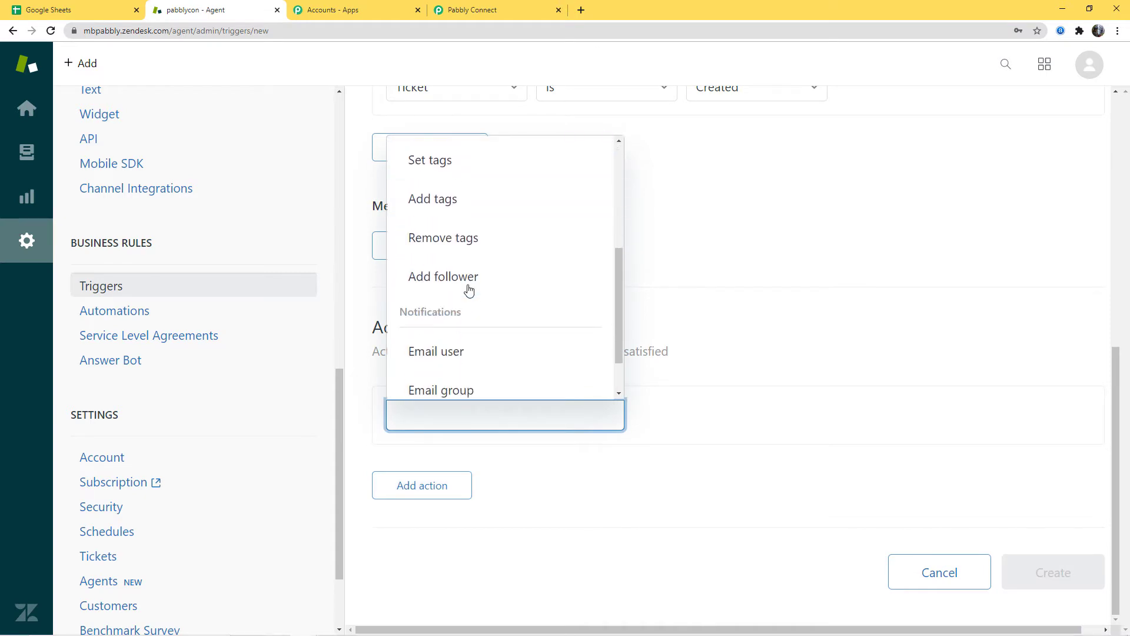
{"action": "left_click", "coordinate": [453, 377]}
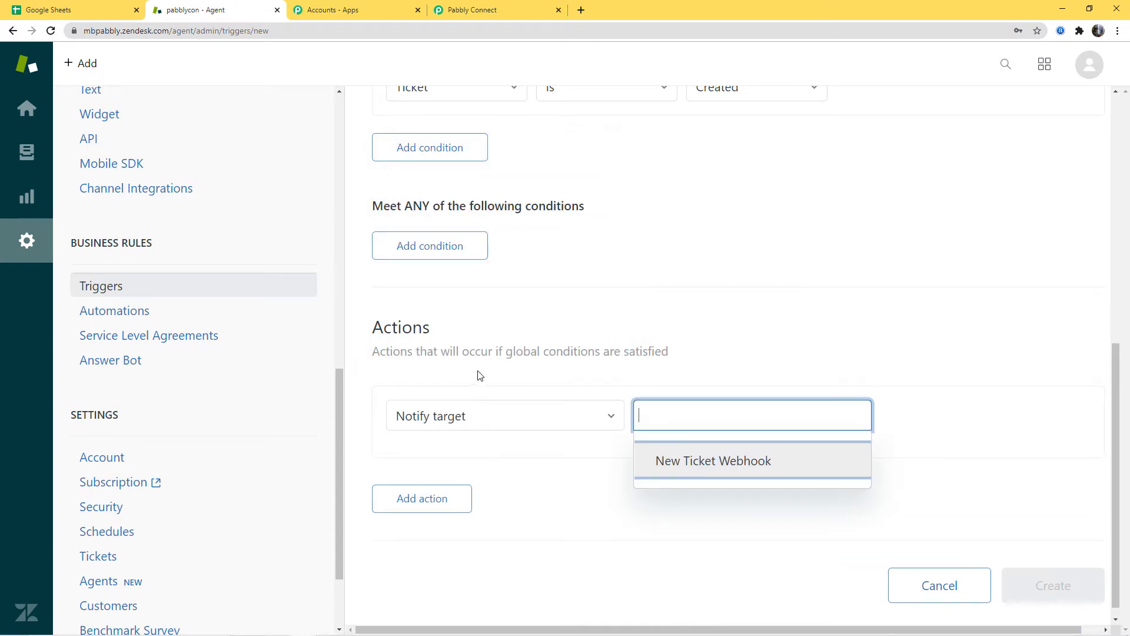
{"action": "left_click", "coordinate": [694, 462]}
{"action": "scroll", "coordinate": [618, 312], "scroll_direction": "down", "scroll_amount": 3}
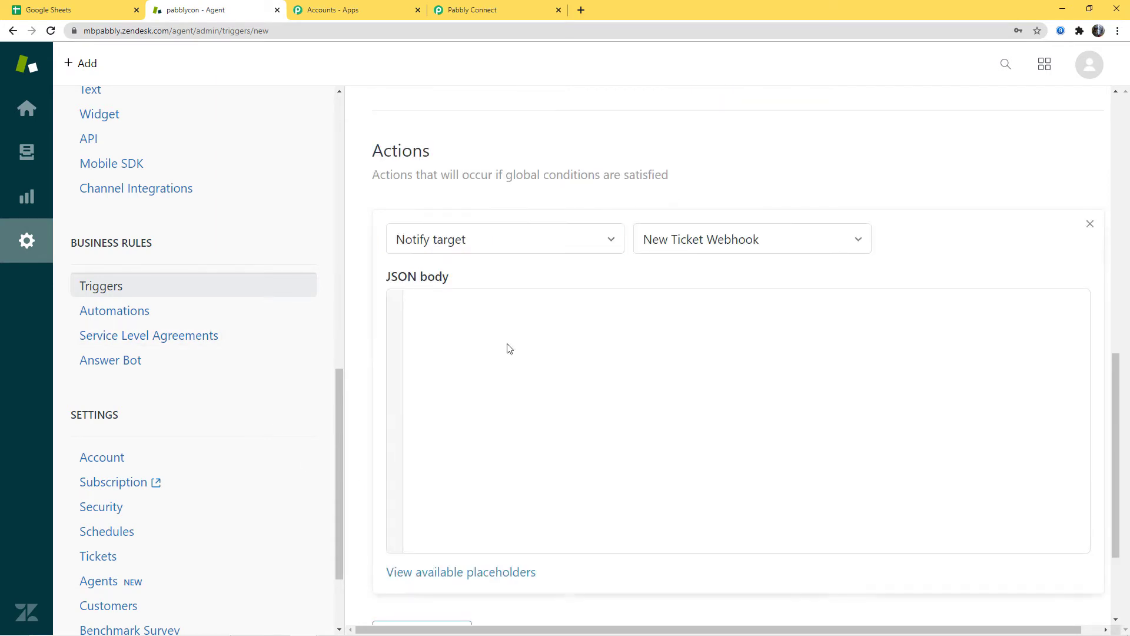
- Copy the ticket JSON from the Pabbly Connect instructions and paste it as the Zendesk action's JSON body, replacing the default content
{"action": "left_click", "coordinate": [495, 12]}
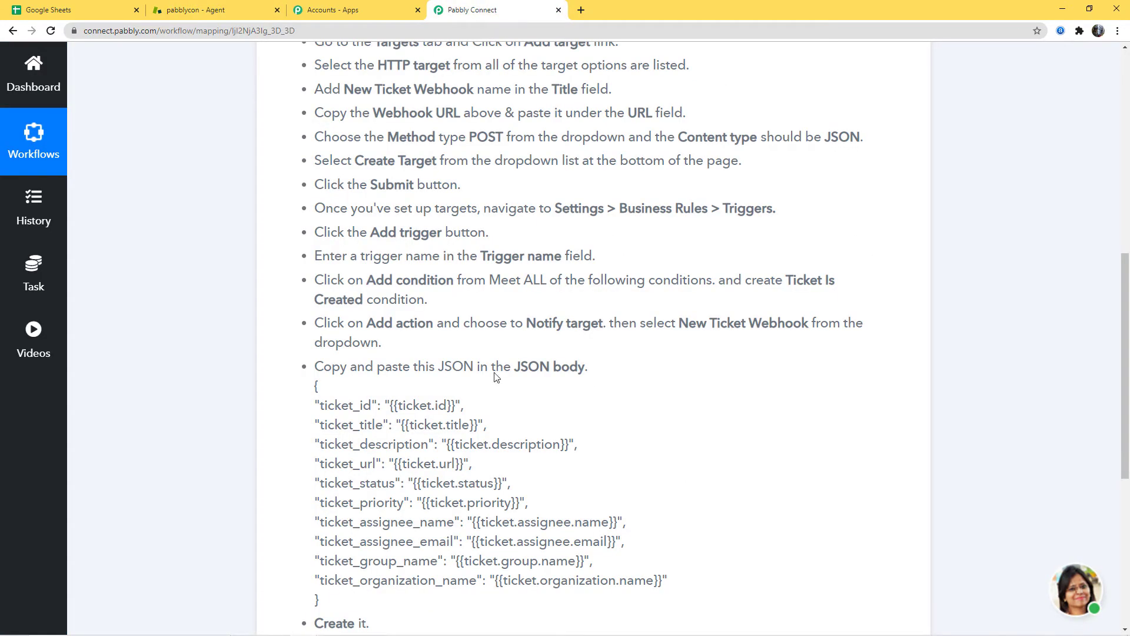
{"action": "scroll", "coordinate": [494, 378], "scroll_direction": "down", "scroll_amount": 3}
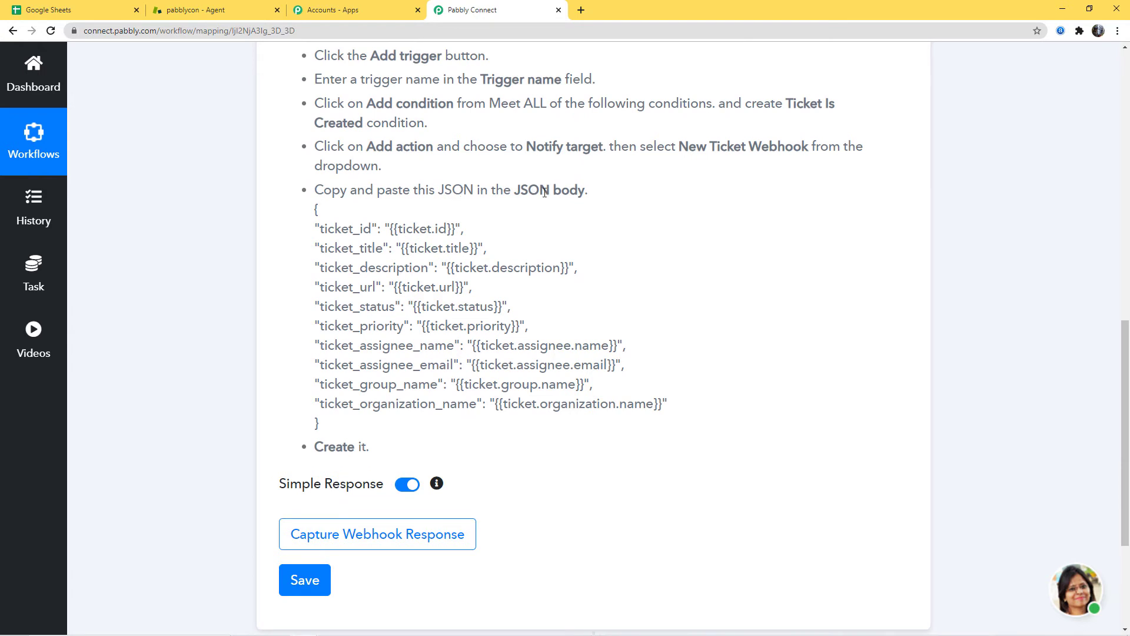
{"action": "left_click_drag", "start_coordinate": [333, 432], "coordinate": [316, 223]}
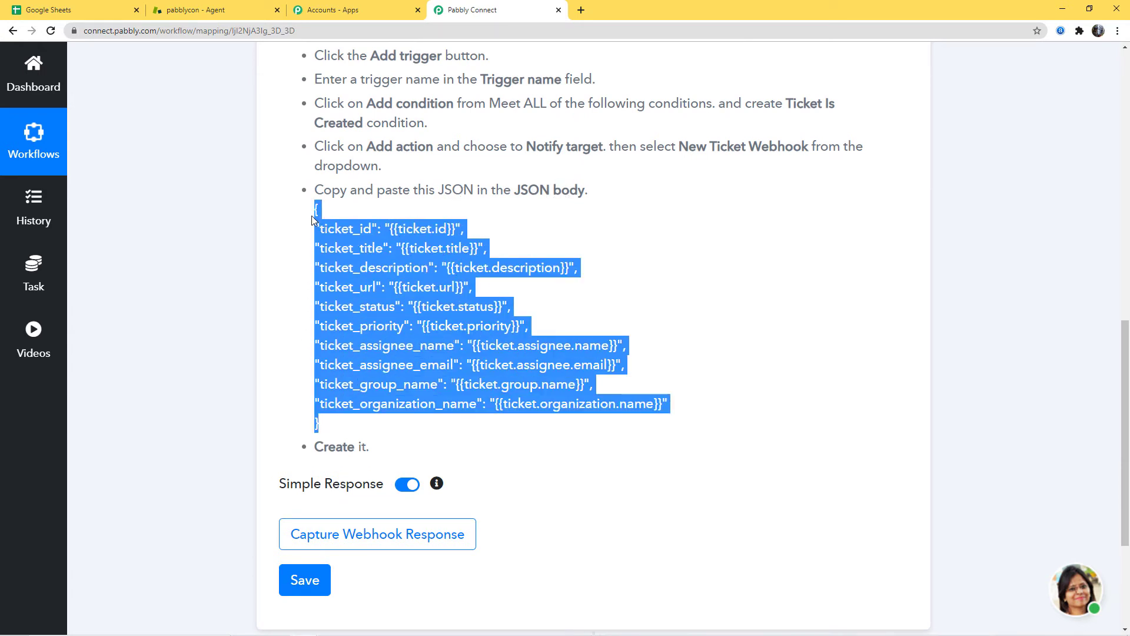
{"action": "left_click", "coordinate": [176, 10]}
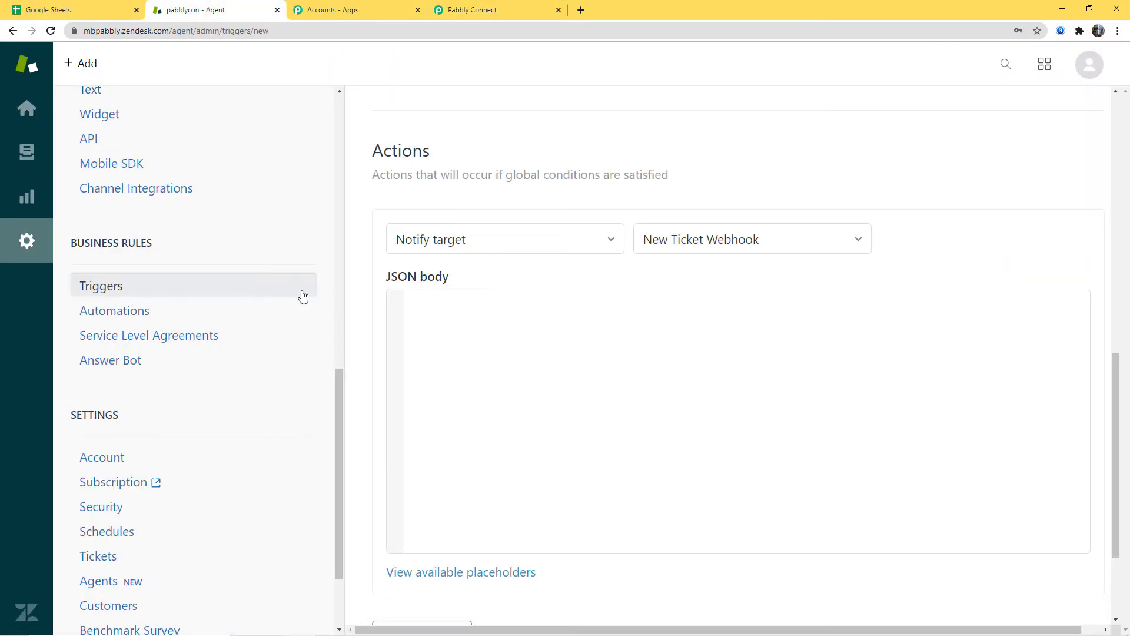
{"action": "left_click", "coordinate": [434, 297]}
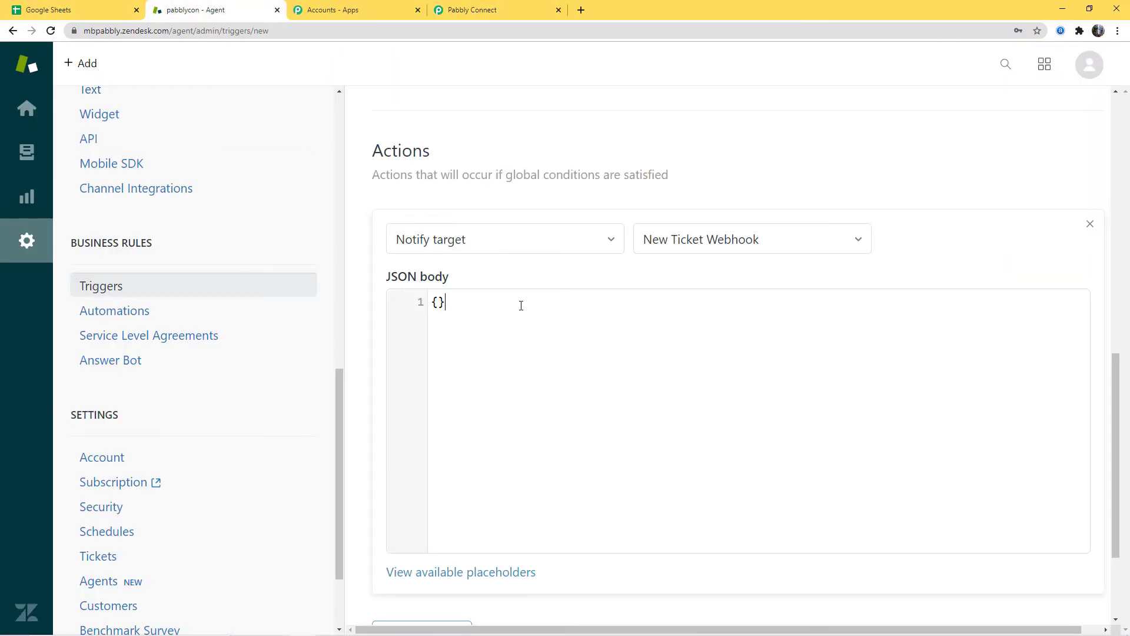
{"action": "key", "text": "ctrl+a"}
{"action": "key", "text": "BackSpace"}
{"action": "type", "text": "{ \"ticket_id\": \"{{ticket.id}}\", \"ticket_title\": \"{{ticket.title}}\", \"ticket_description\": \"{{ticket.description}}\", \"ticket_url\": \"{{ticket.url}}\", \"ticket_status\": \"{{ticket.status}}\", \"ticket_priority\": \"{{ticket.priority}}\", \"ticket_assignee_name\": \"{{ticket.assignee.name}}\", \"ticket_assignee_email\": \"{{ticket.assignee.email}}\", \"ticket_group_name\": \"{{ticket.group.name}}\", \"ticket_organization_name\": \"{{ticket.organization.name}}\" }"}
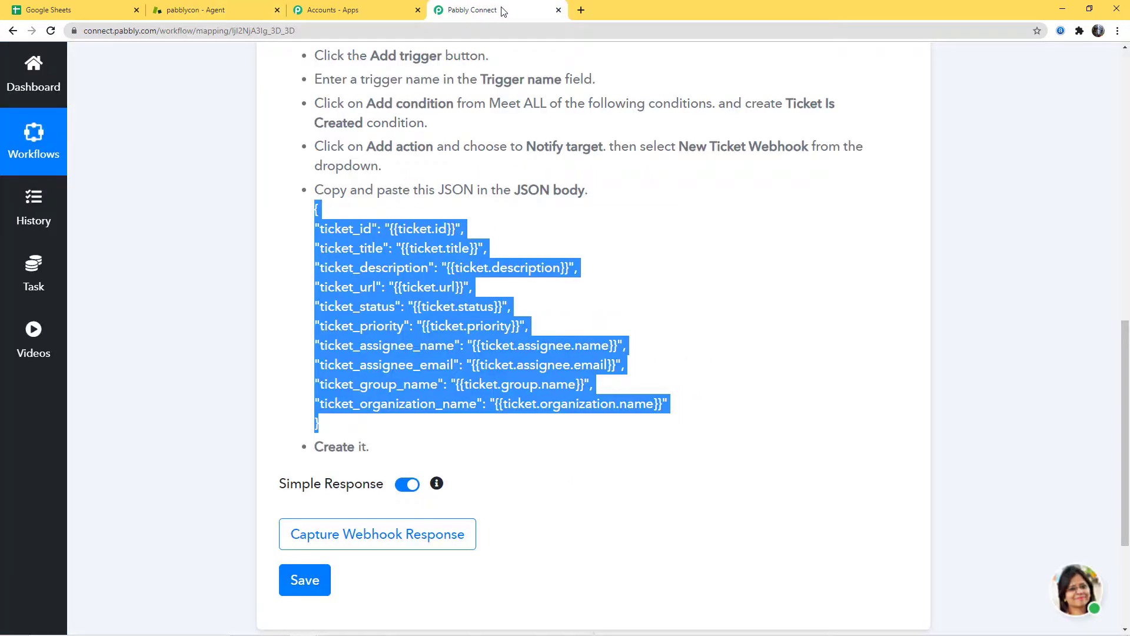
- Check the final instruction in Pabbly Connect and create the new Zendesk trigger
{"action": "left_click", "coordinate": [500, 7]}
{"action": "left_click", "coordinate": [801, 317]}
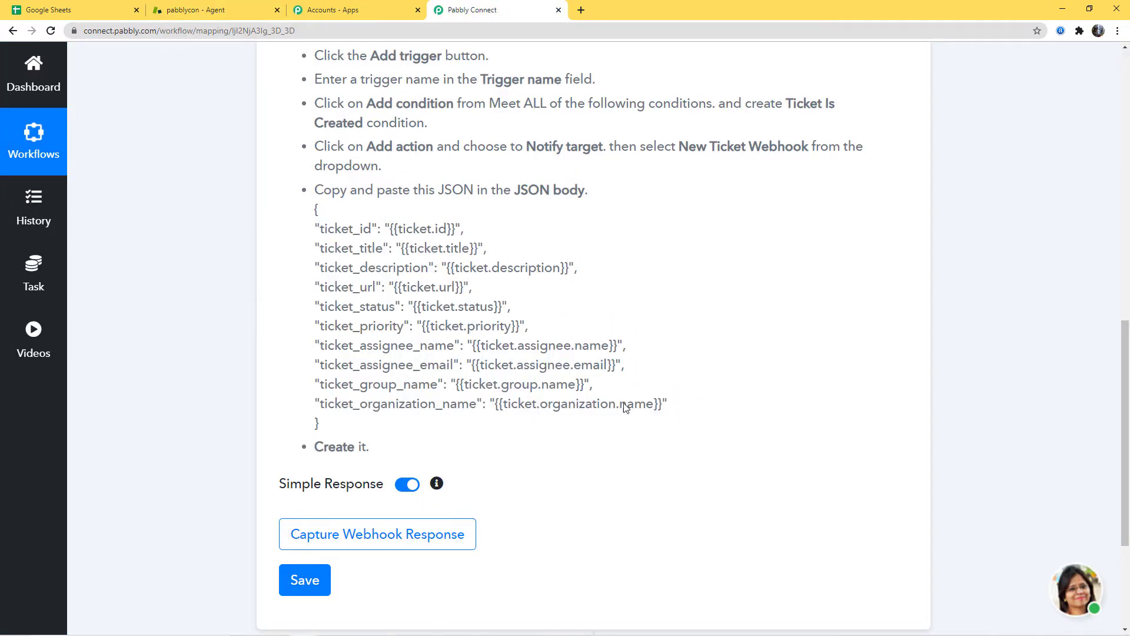
{"action": "left_click", "coordinate": [194, 9]}
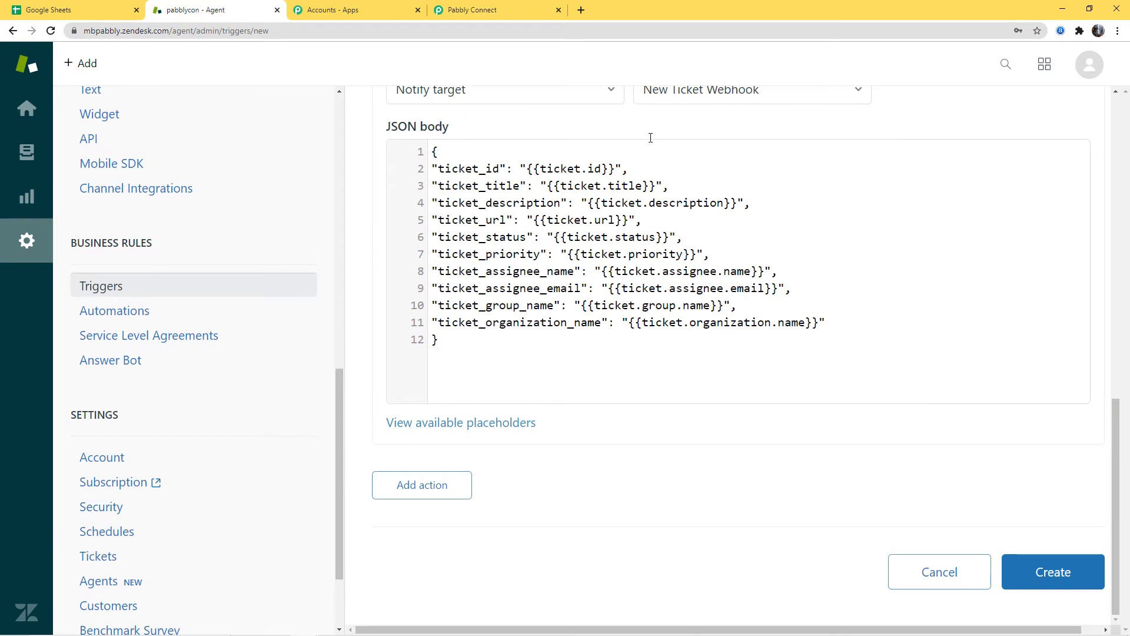
{"action": "left_click", "coordinate": [1061, 583]}
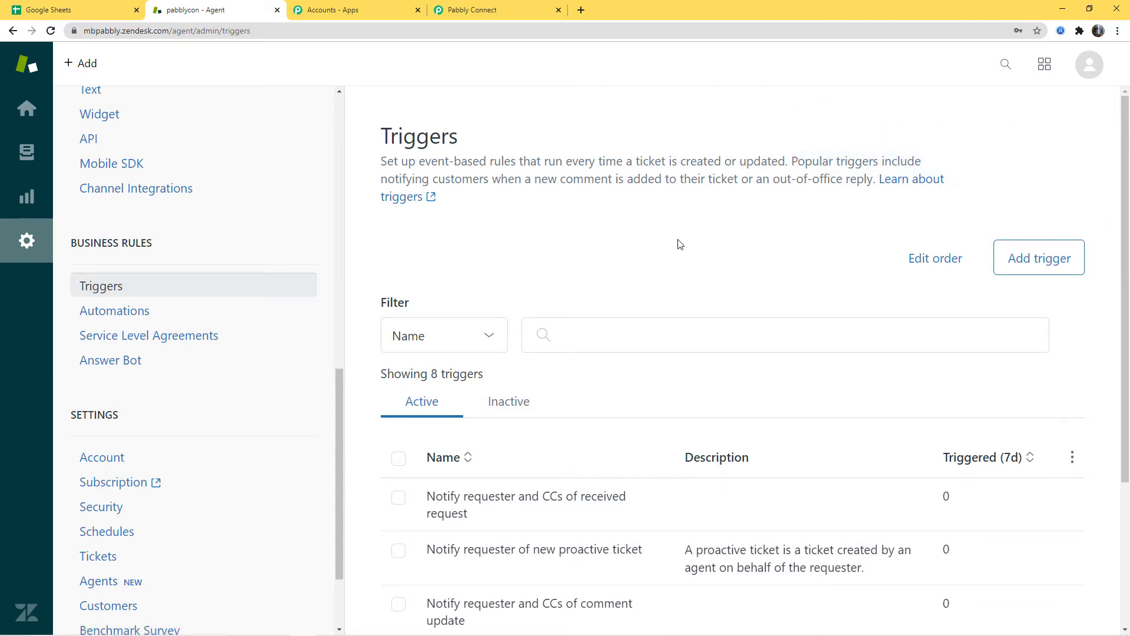
- Switch to Pabbly Connect and start capturing the webhook response for the Zendesk trigger
{"action": "left_click", "coordinate": [504, 8]}
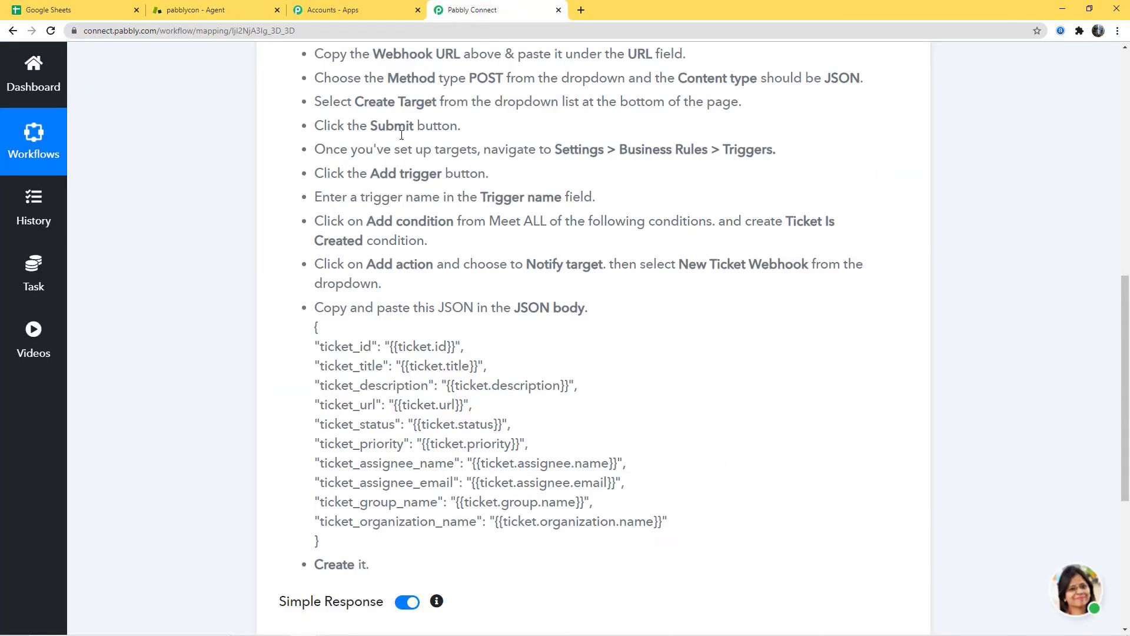
{"action": "scroll", "coordinate": [796, 411], "scroll_direction": "down", "scroll_amount": 5}
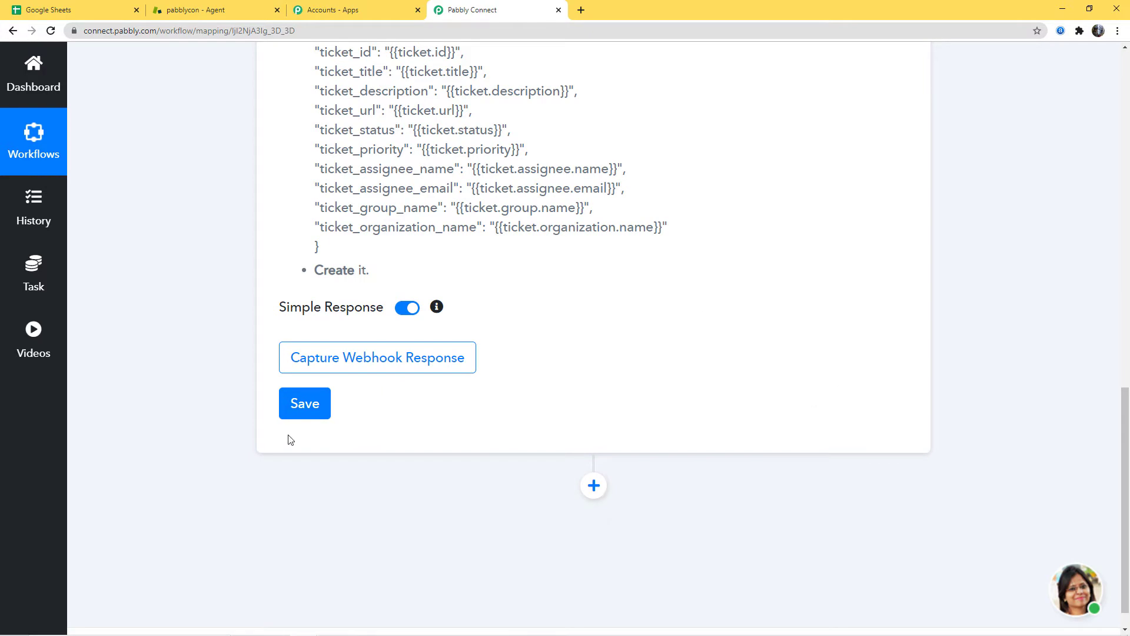
{"action": "left_click", "coordinate": [362, 358]}
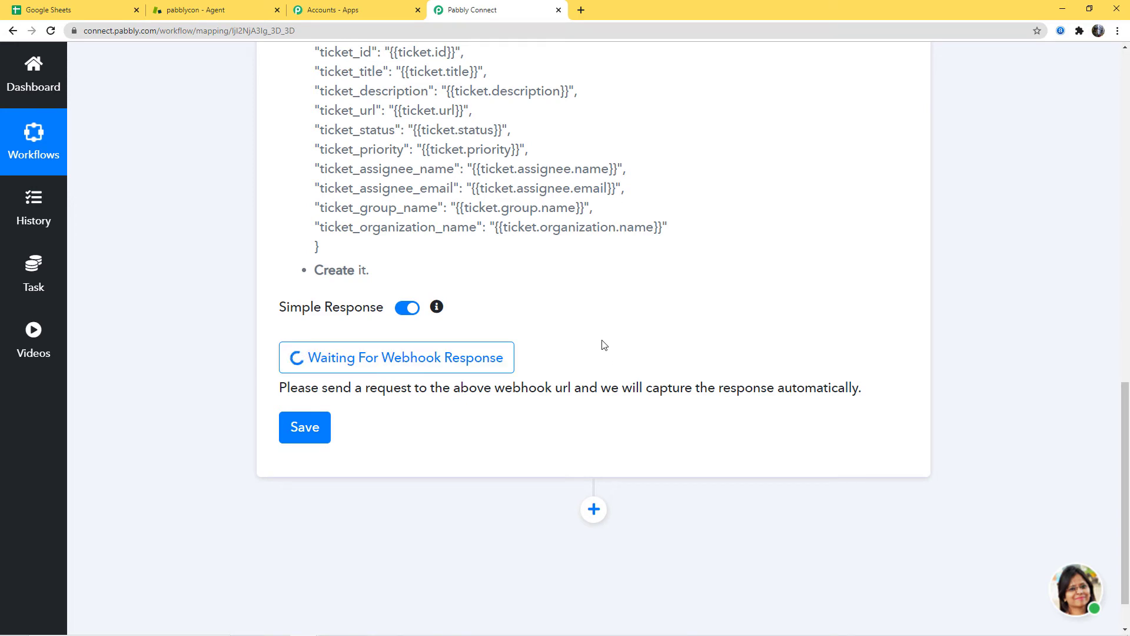
- Switch to Zendesk, start a new ticket from the ticket views and choose the existing customer as requester
{"action": "left_click", "coordinate": [196, 11]}
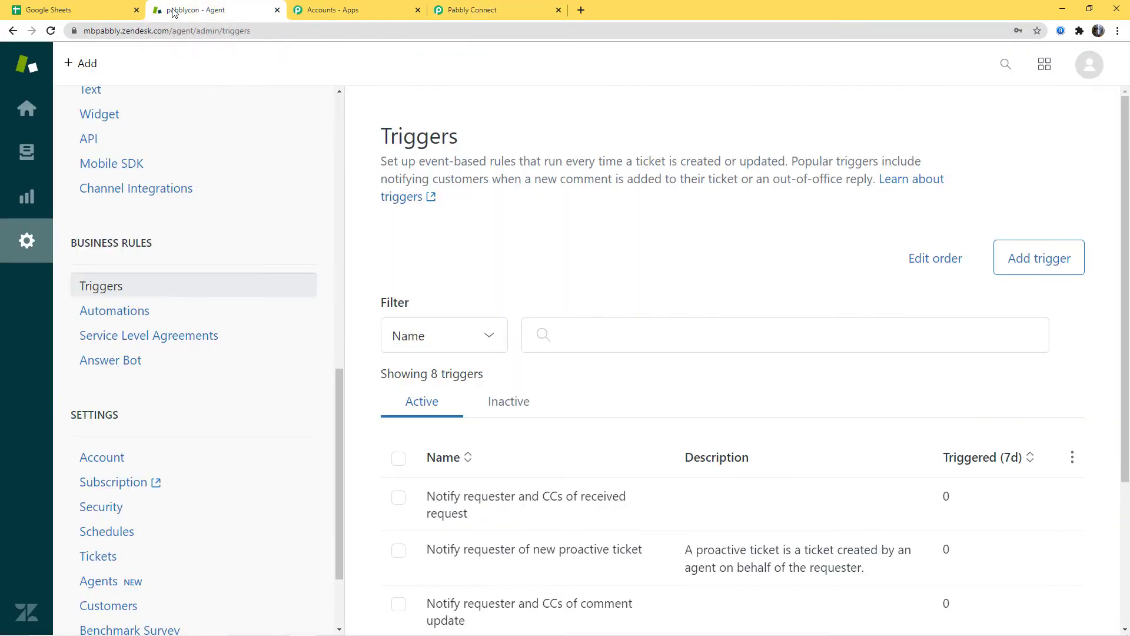
{"action": "left_click", "coordinate": [26, 151]}
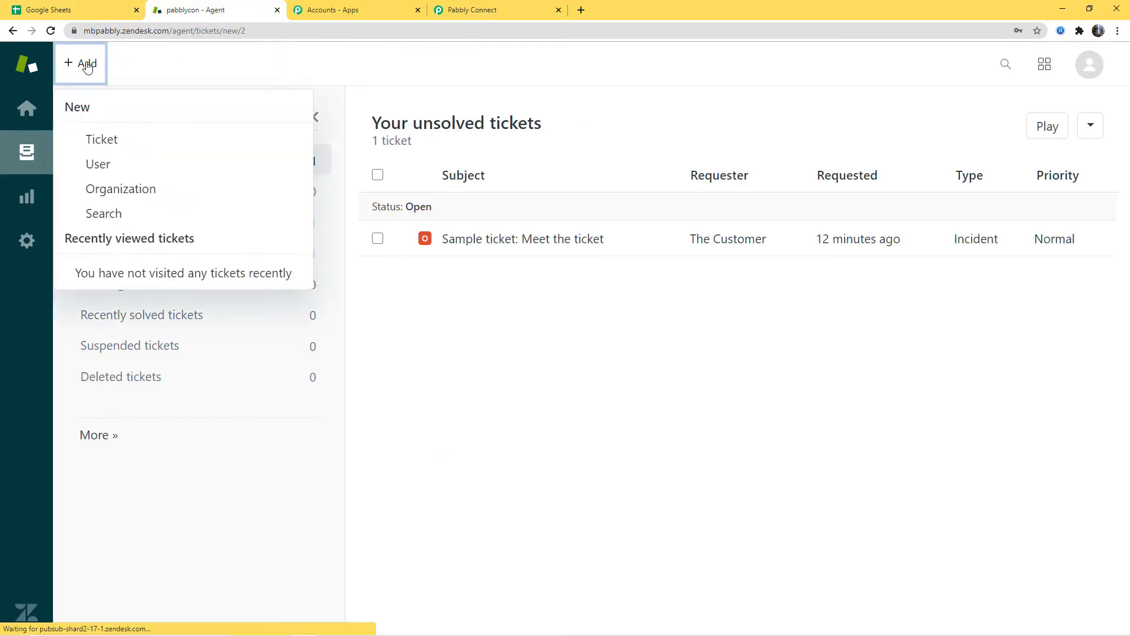
{"action": "left_click", "coordinate": [84, 64]}
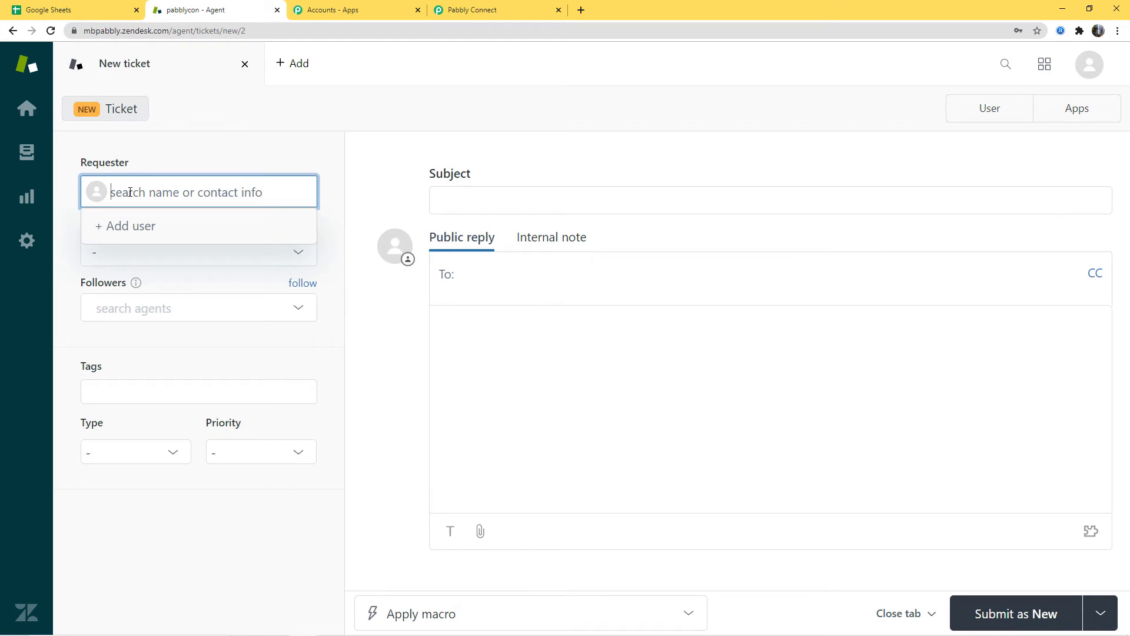
{"action": "type", "text": "ga"}
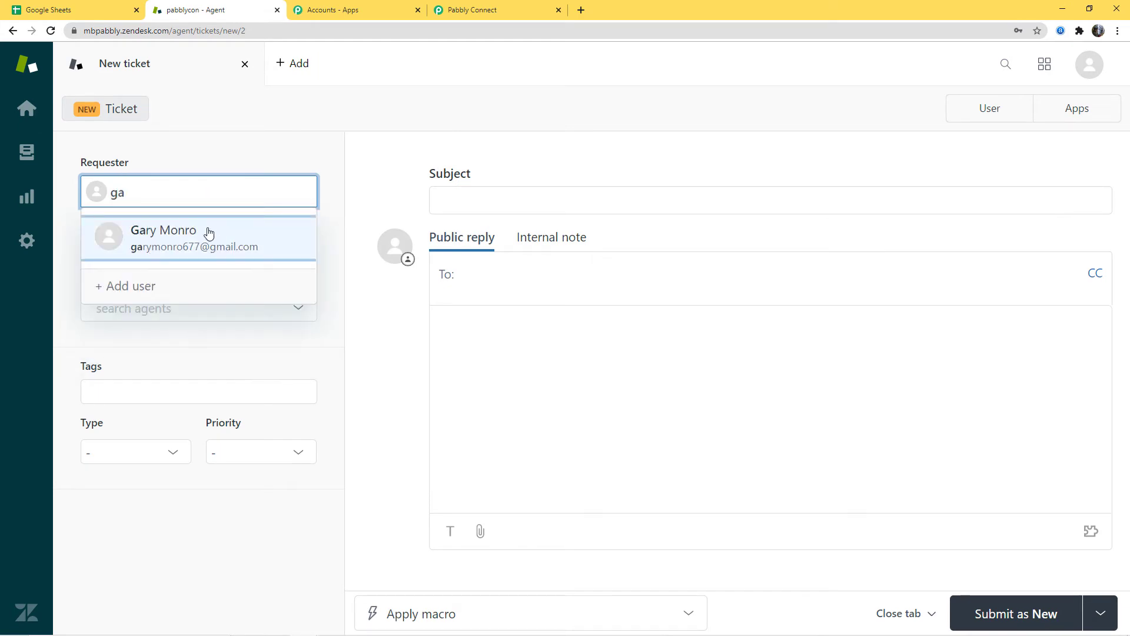
{"action": "left_click", "coordinate": [206, 232]}
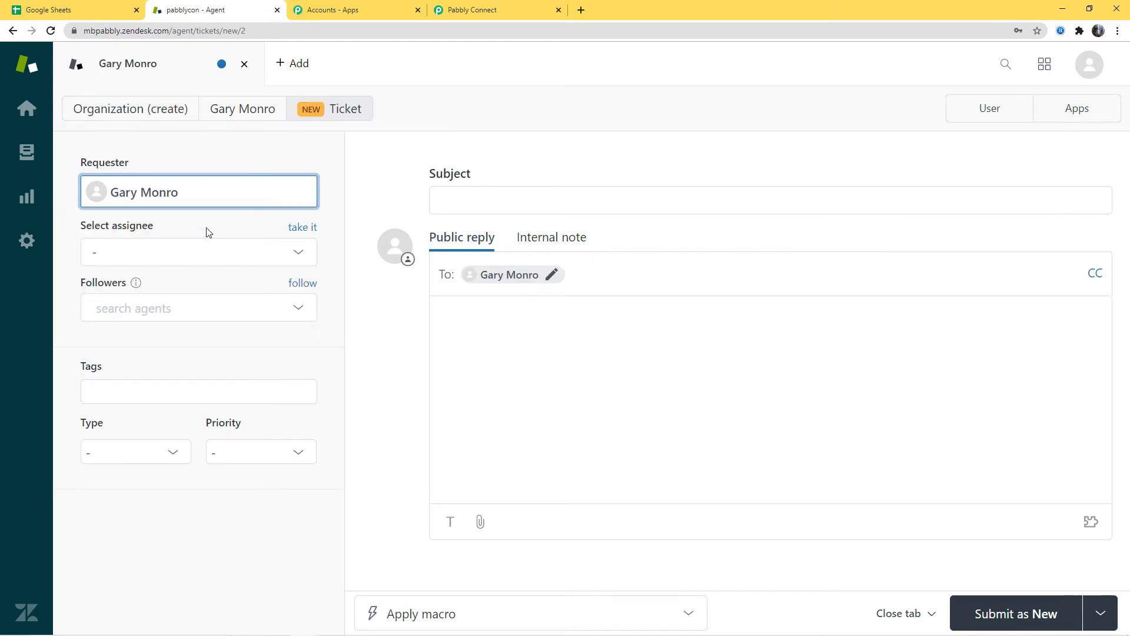
- Enter the ticket subject "PHP Issue" and the public reply "There is an Issue in PHP. Want it to get resolved."
{"action": "left_click", "coordinate": [452, 206]}
{"action": "type", "text": "P"}
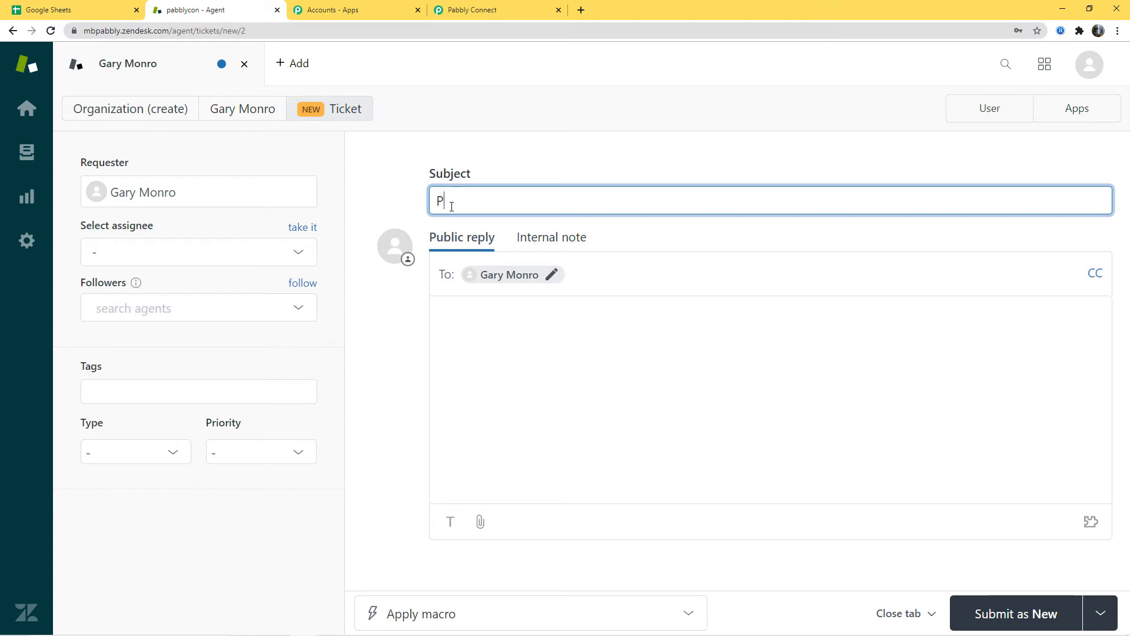
{"action": "type", "text": "HP Issue"}
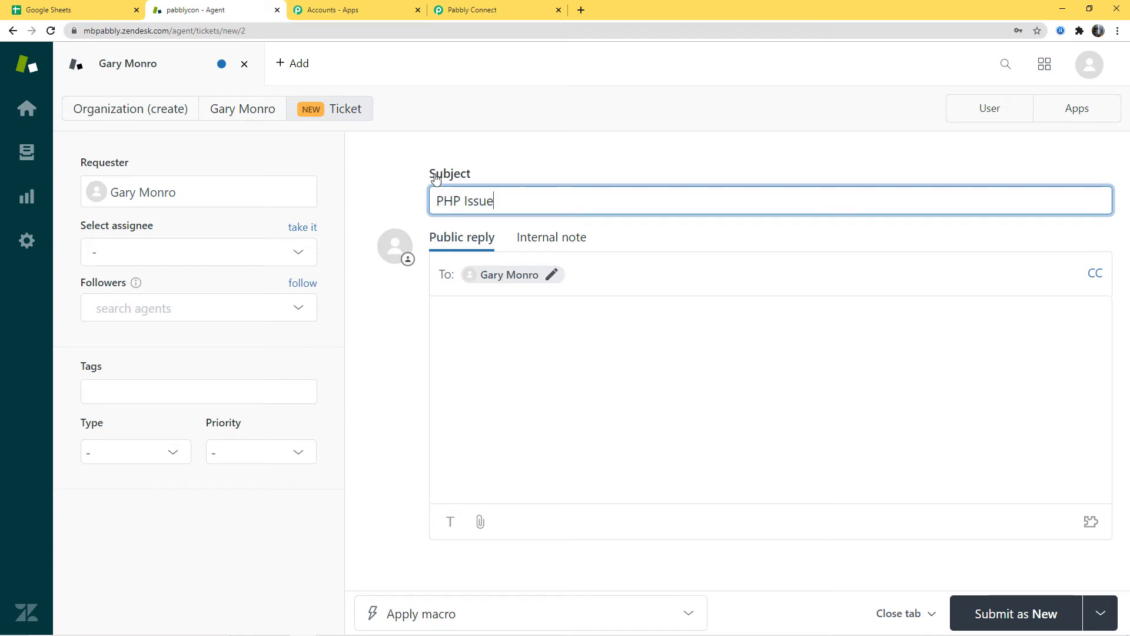
{"action": "left_click", "coordinate": [463, 316]}
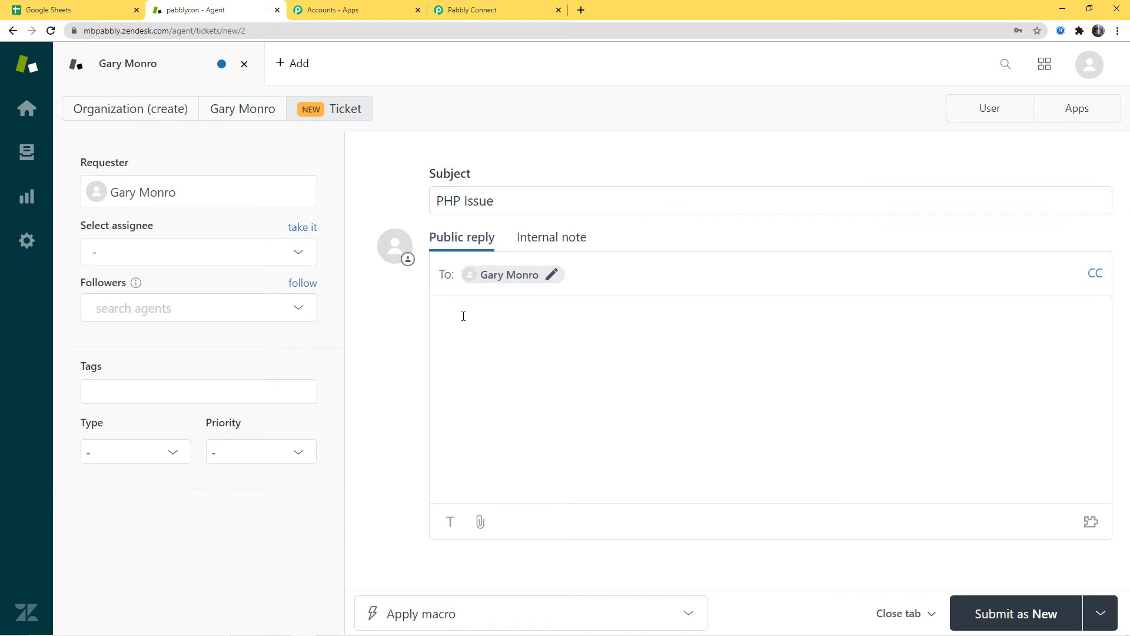
{"action": "type", "text": "There is an Issue in PHP"}
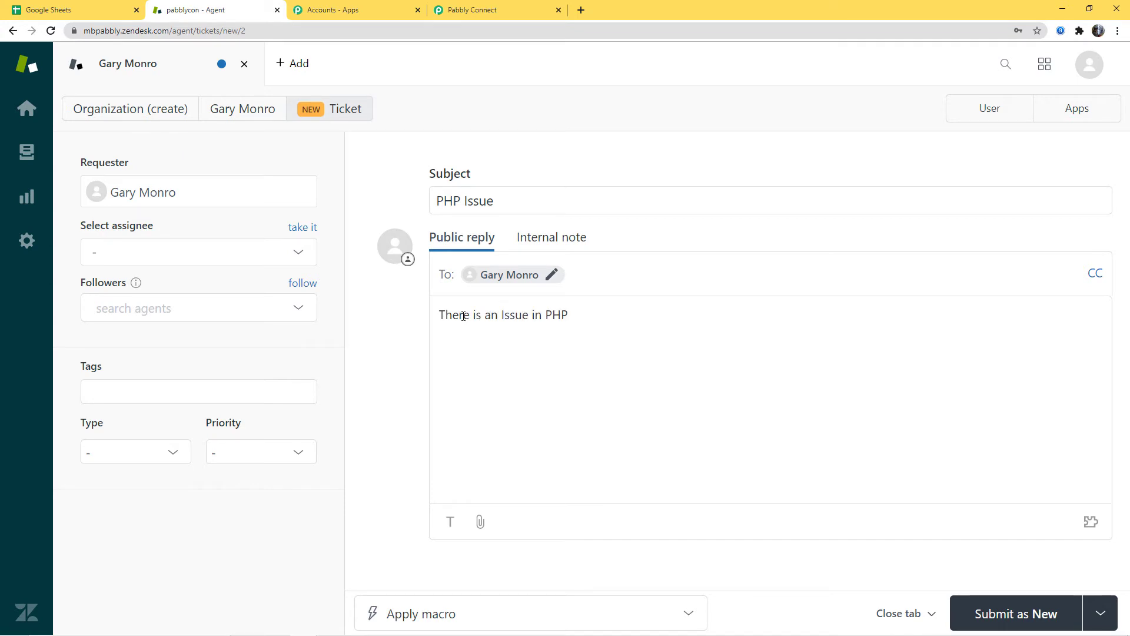
{"action": "type", "text": ". Want it to get"}
{"action": "type", "text": "resolved."}
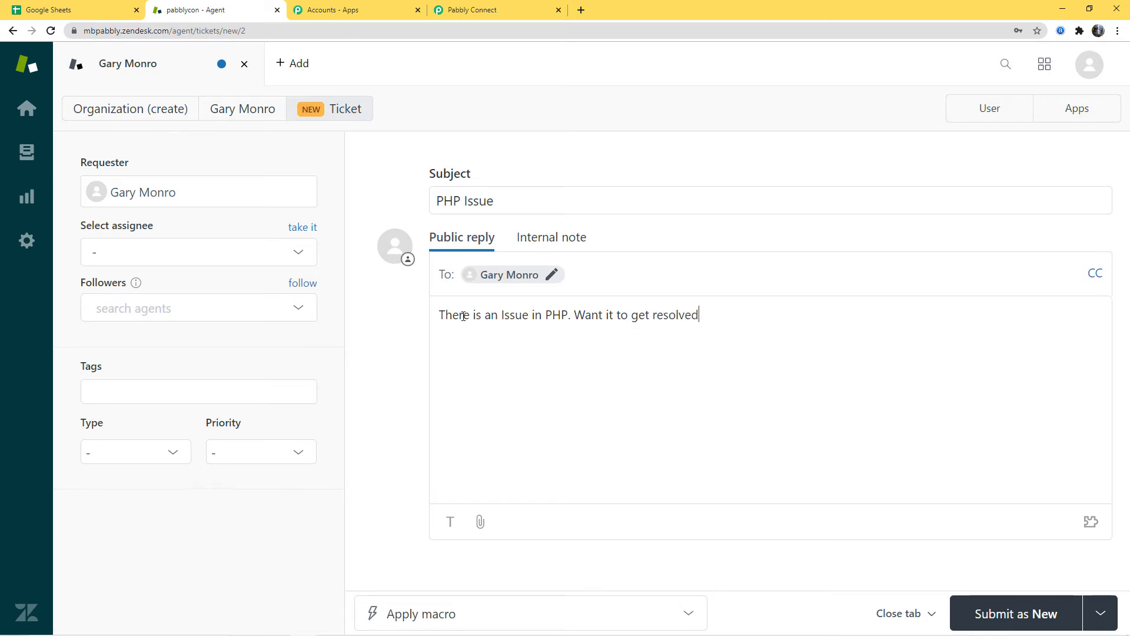
- Assign the ticket to the individual agent in the Support group
{"action": "left_click", "coordinate": [301, 254]}
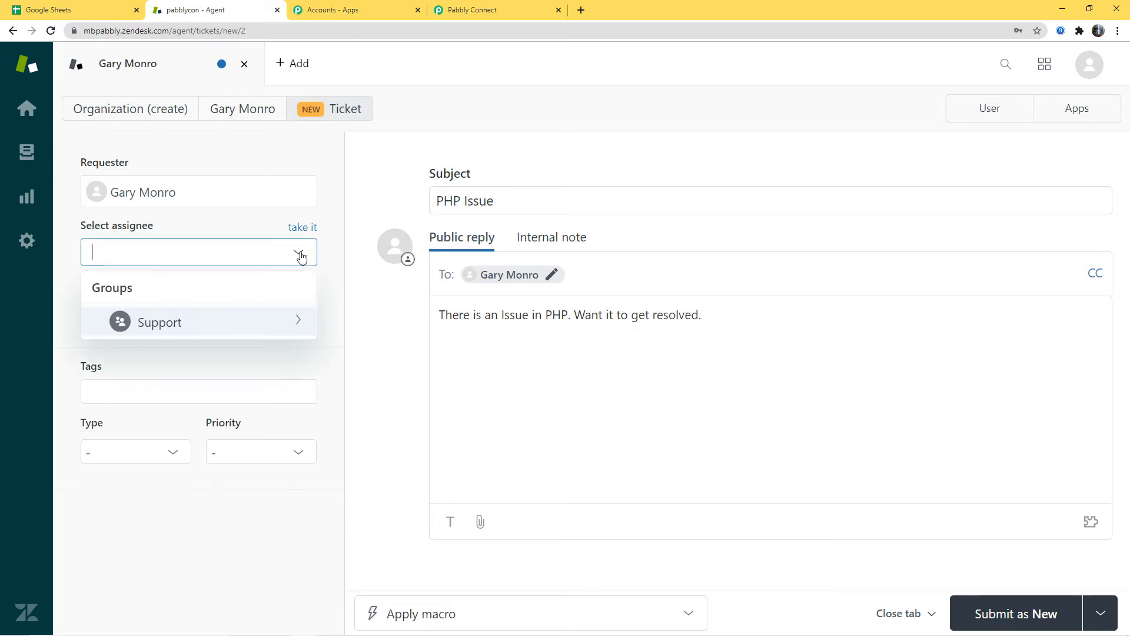
{"action": "left_click", "coordinate": [265, 323]}
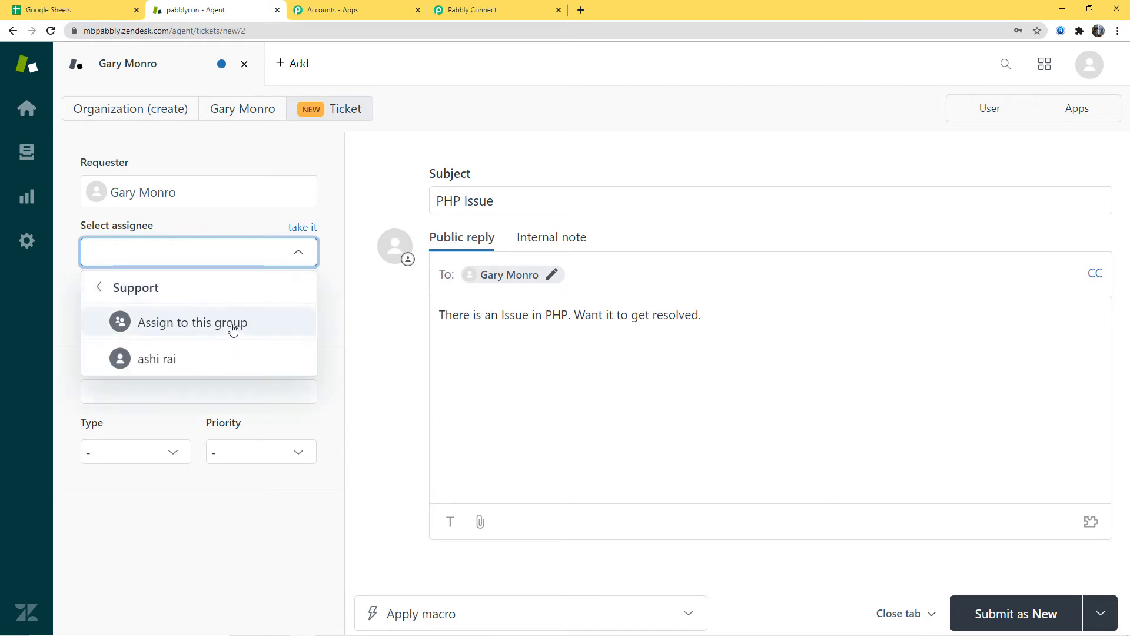
{"action": "left_click", "coordinate": [189, 361]}
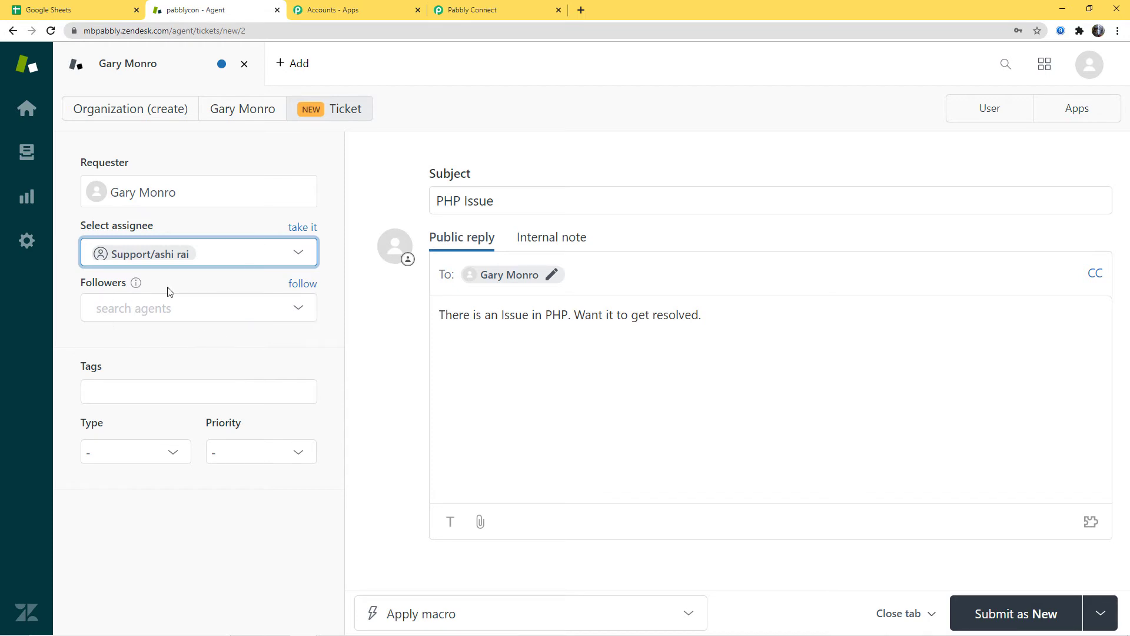
- Set the ticket type to Problem and the priority to High, and submit the ticket as New
{"action": "left_click", "coordinate": [168, 458]}
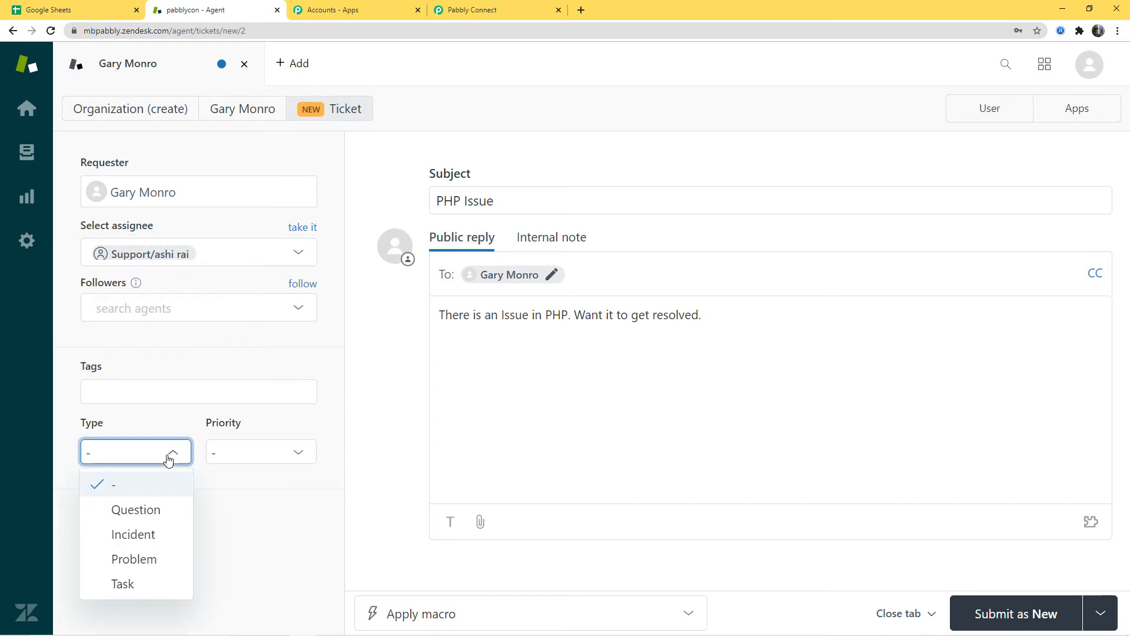
{"action": "left_click", "coordinate": [159, 559]}
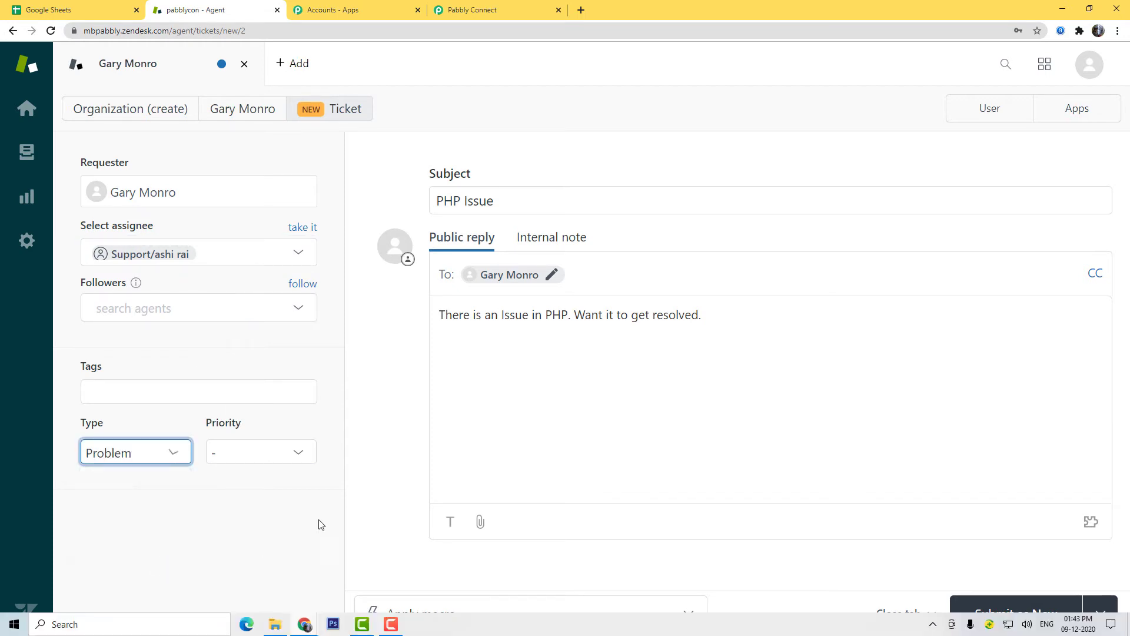
{"action": "left_click", "coordinate": [295, 460]}
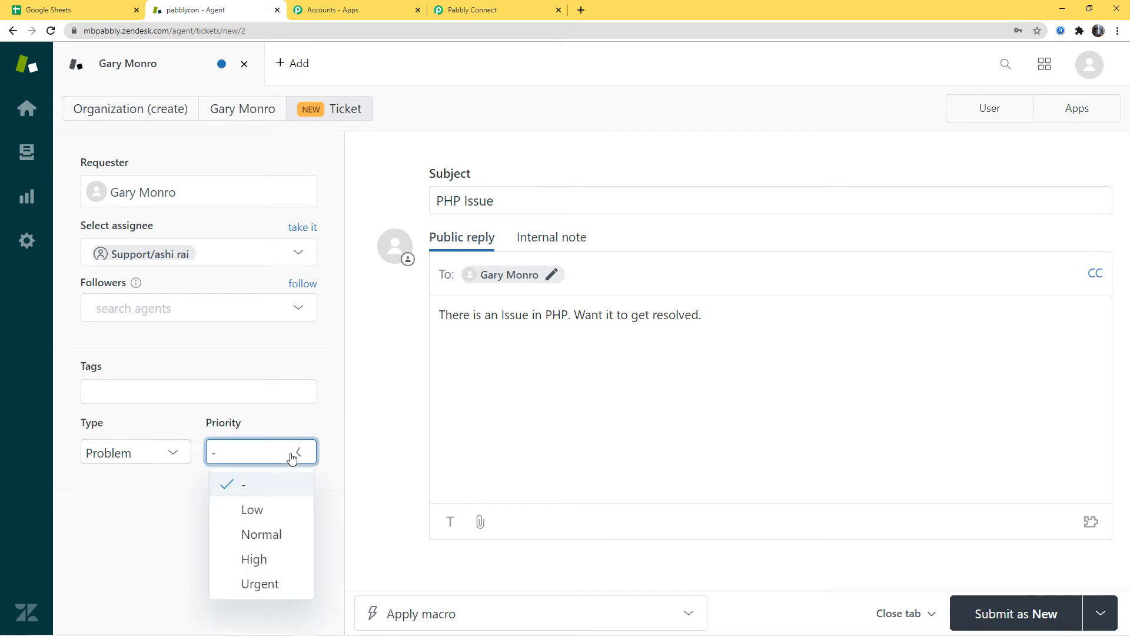
{"action": "left_click", "coordinate": [253, 560]}
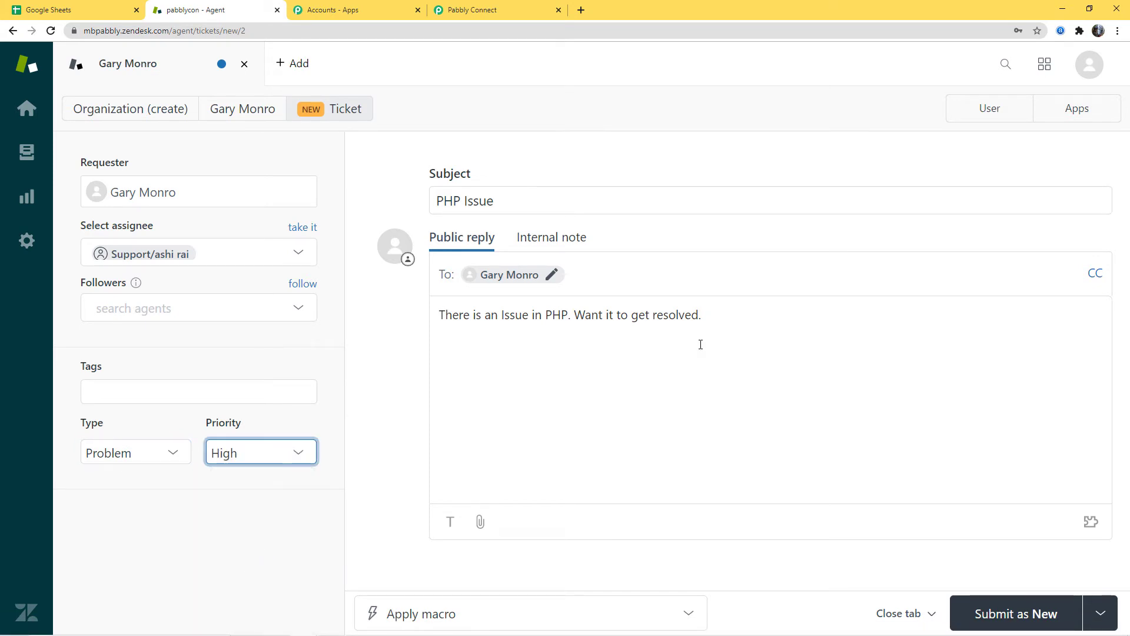
{"action": "left_click", "coordinate": [1004, 610]}
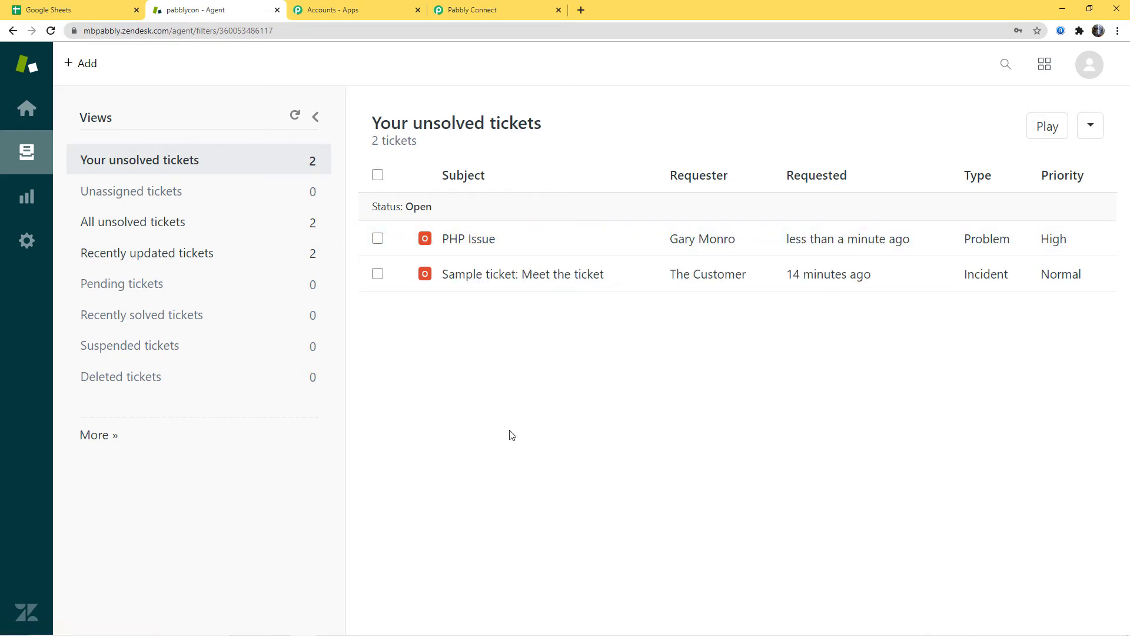
- Review the captured ticket data in Pabbly Connect and save the webhook trigger
{"action": "left_click", "coordinate": [496, 10]}
{"action": "scroll", "coordinate": [1022, 365], "scroll_direction": "down", "scroll_amount": 3}
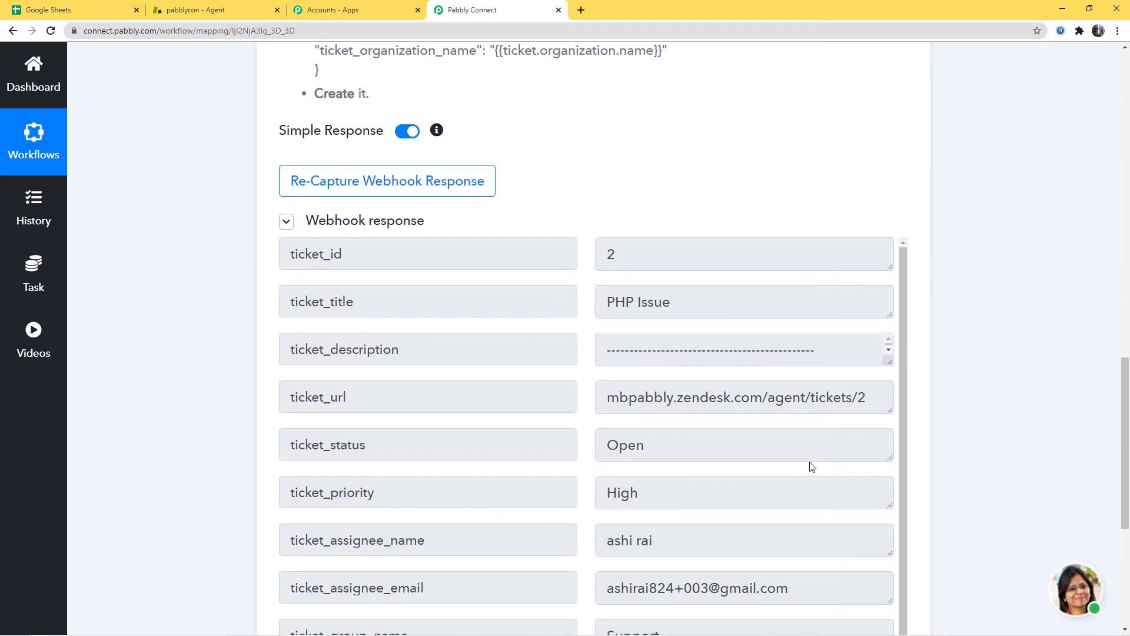
{"action": "scroll", "coordinate": [811, 467], "scroll_direction": "down", "scroll_amount": 1}
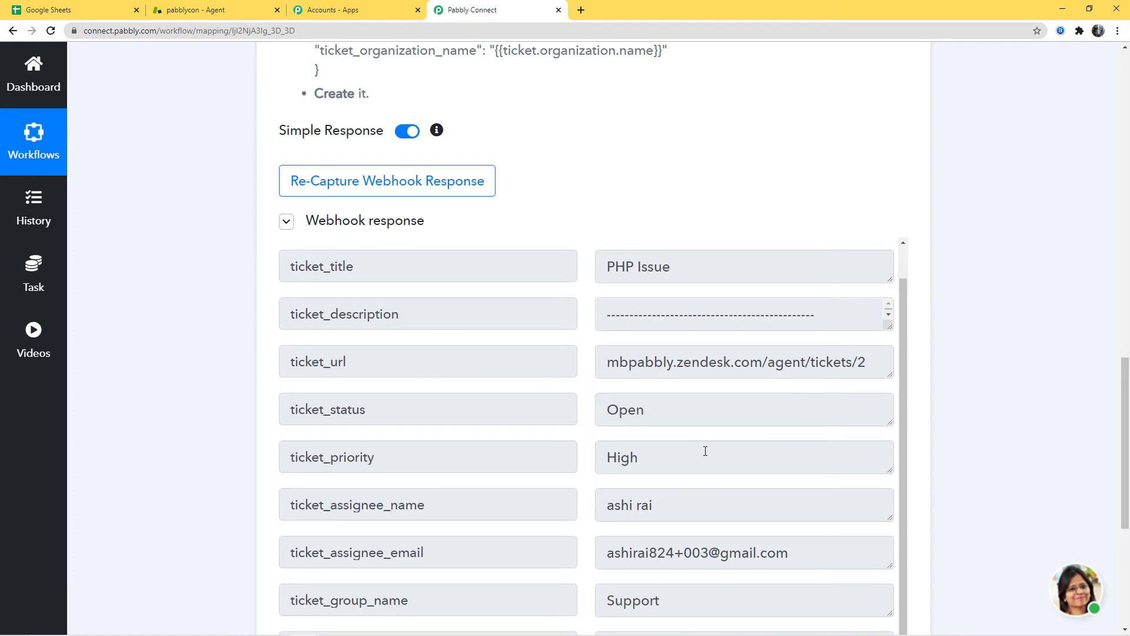
{"action": "scroll", "coordinate": [705, 451], "scroll_direction": "down", "scroll_amount": 3}
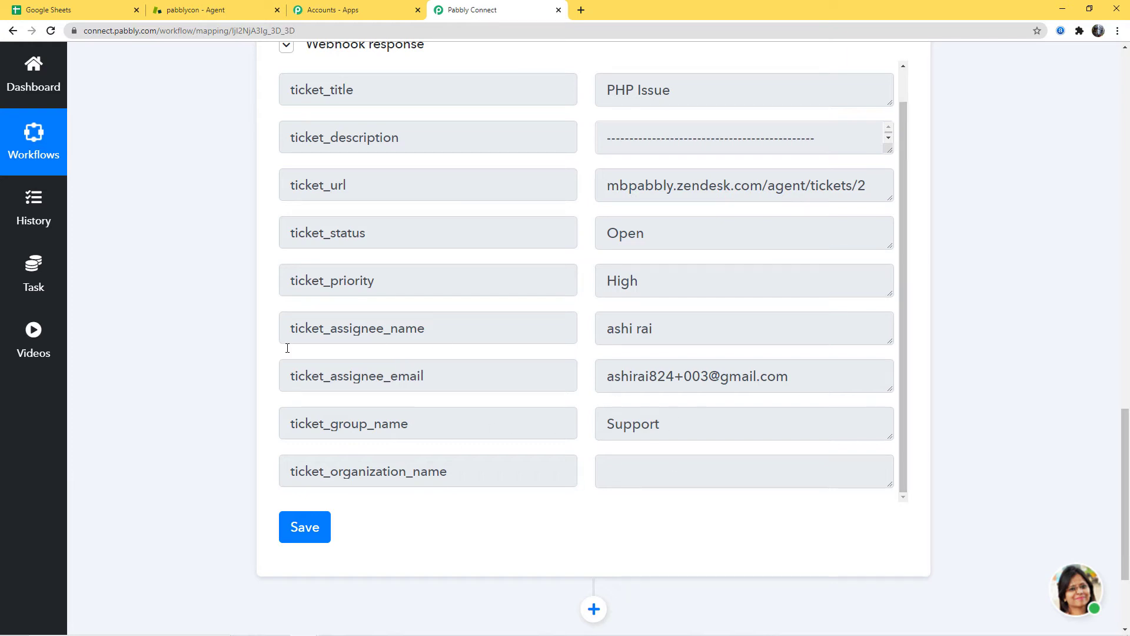
{"action": "left_click", "coordinate": [309, 530]}
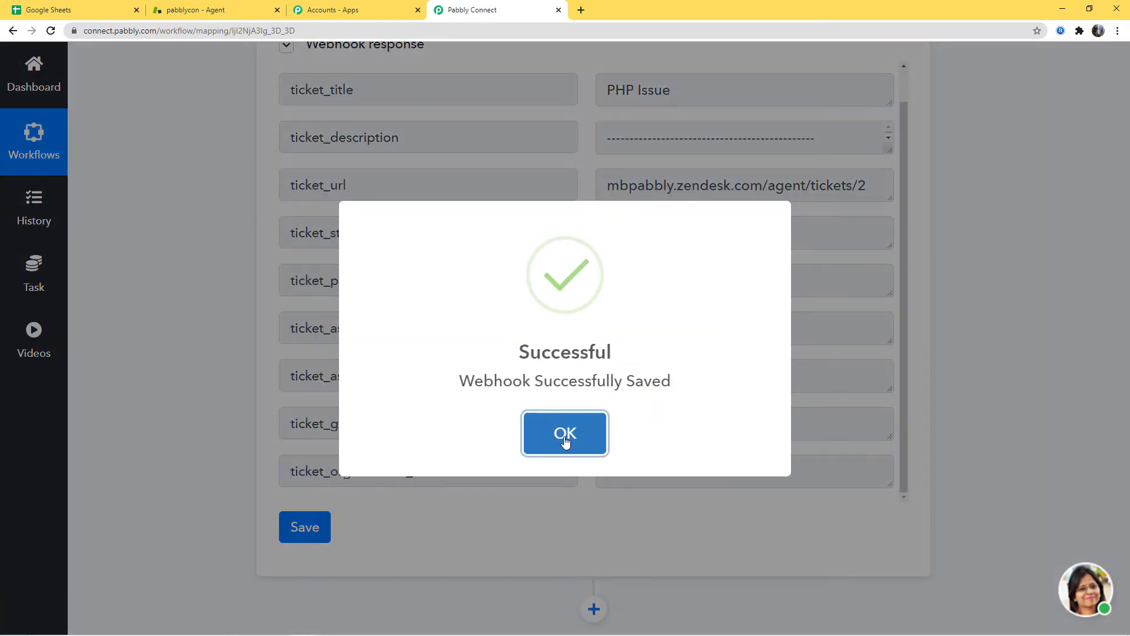
{"action": "left_click", "coordinate": [566, 436]}
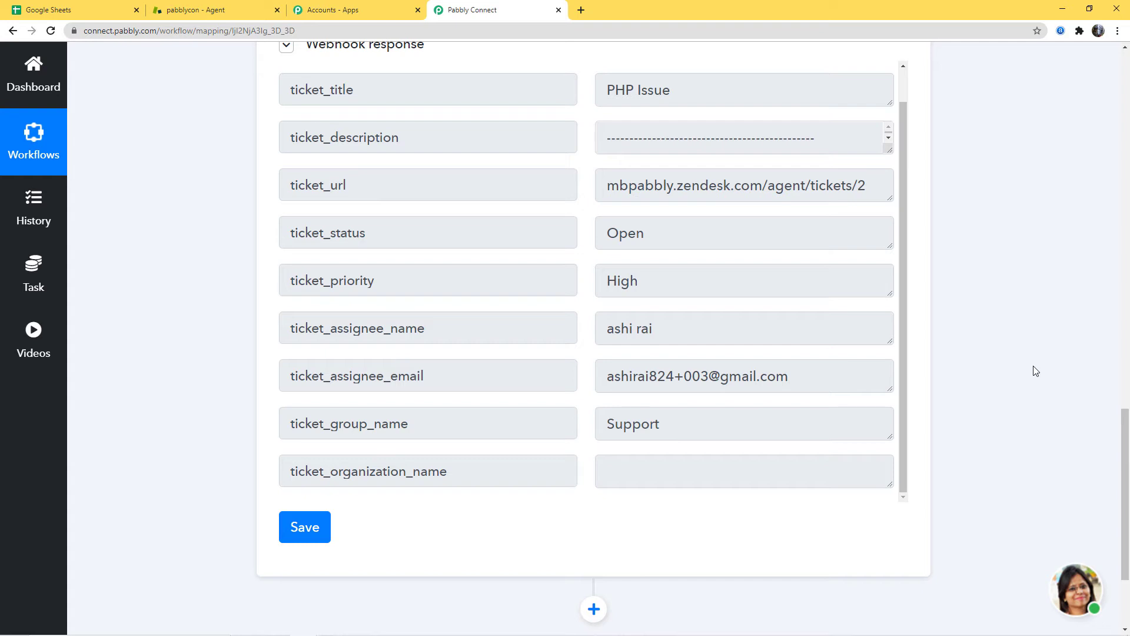
- Add an action step below the webhook trigger and choose Google Sheets as its app
{"action": "scroll", "coordinate": [1036, 371], "scroll_direction": "down", "scroll_amount": 3}
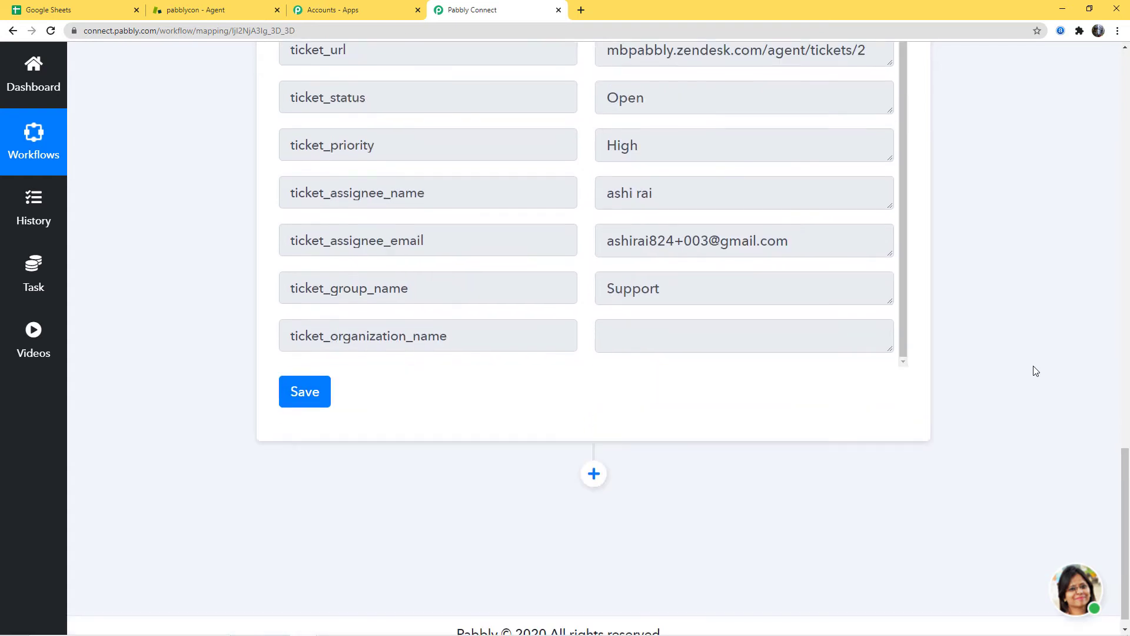
{"action": "left_click", "coordinate": [594, 455]}
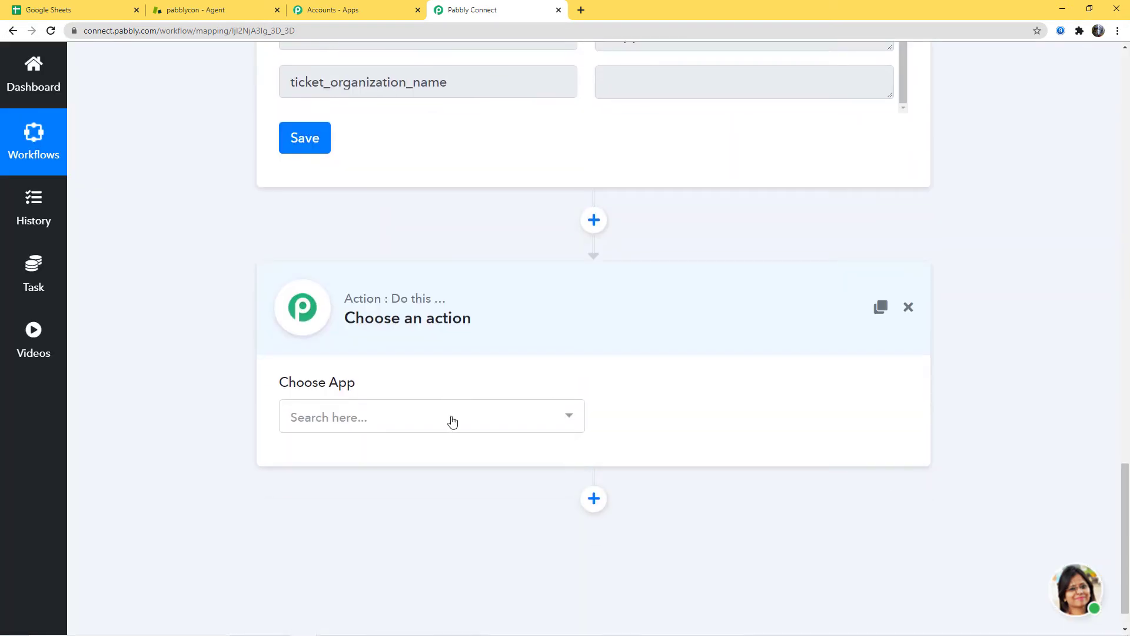
{"action": "left_click", "coordinate": [452, 420]}
{"action": "type", "text": "g"}
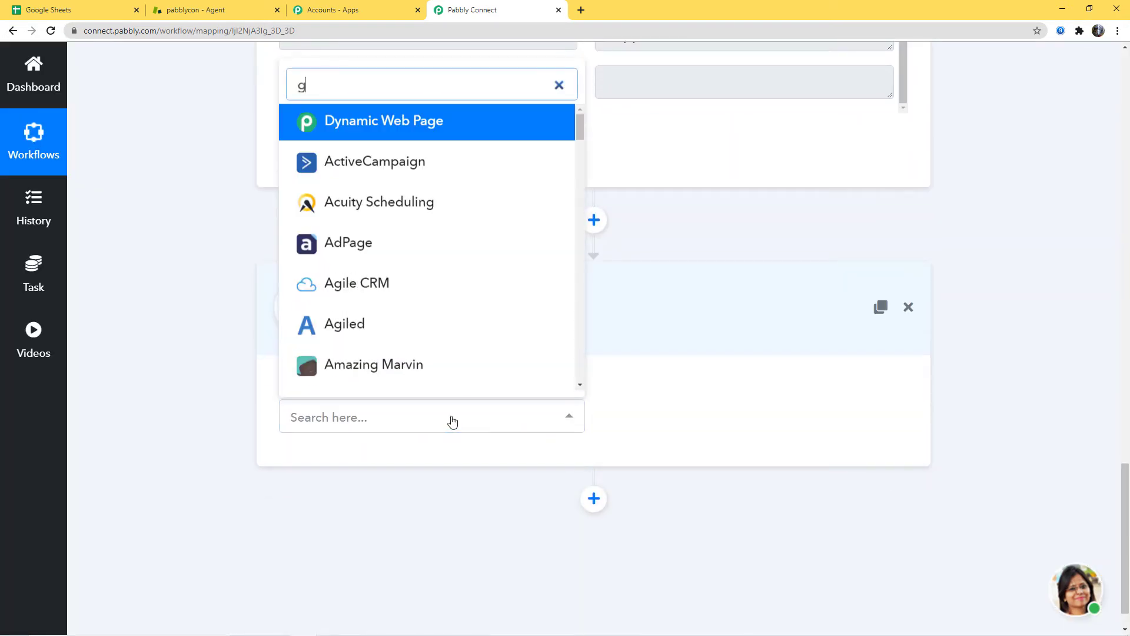
{"action": "type", "text": "oogle "}
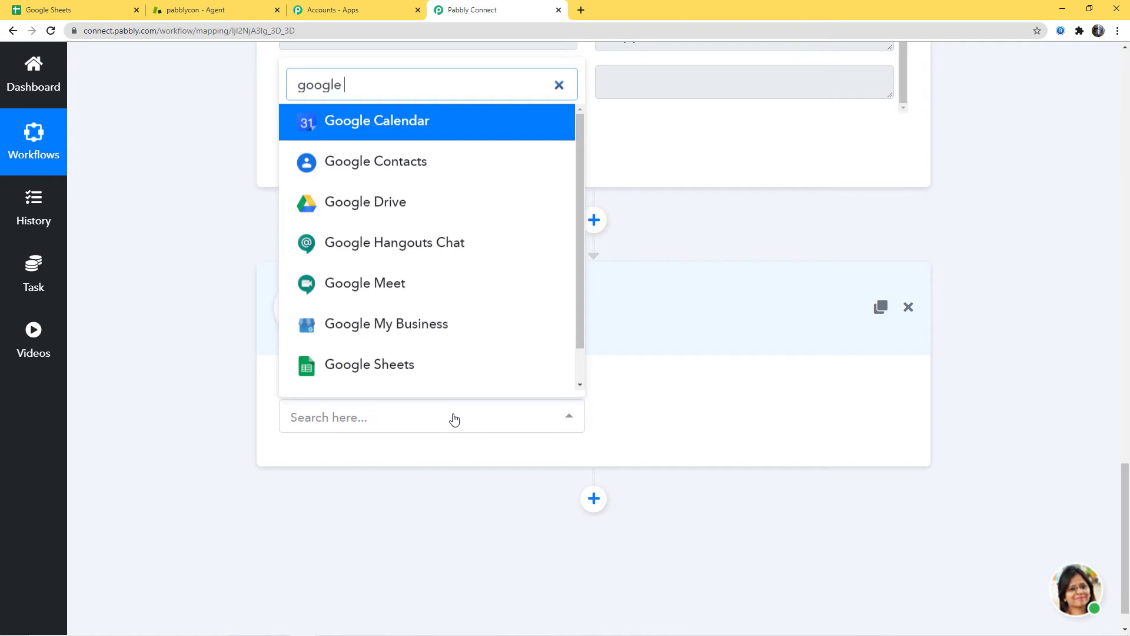
{"action": "type", "text": "sh"}
{"action": "left_click", "coordinate": [442, 367]}
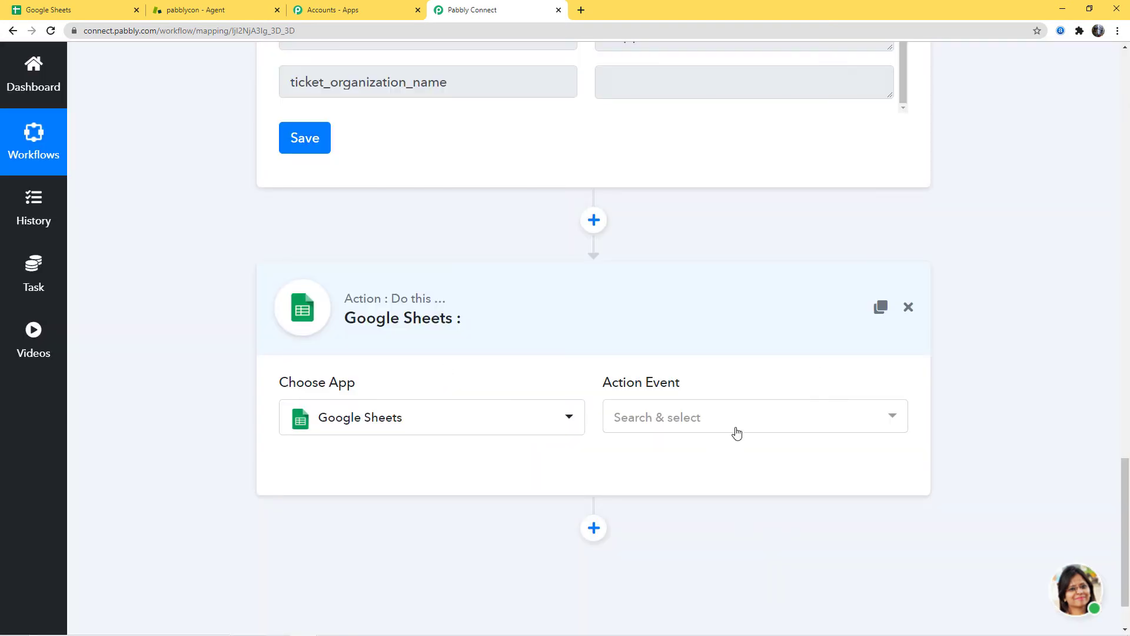
- Set the Google Sheets action event to Add New Row
{"action": "left_click", "coordinate": [735, 429]}
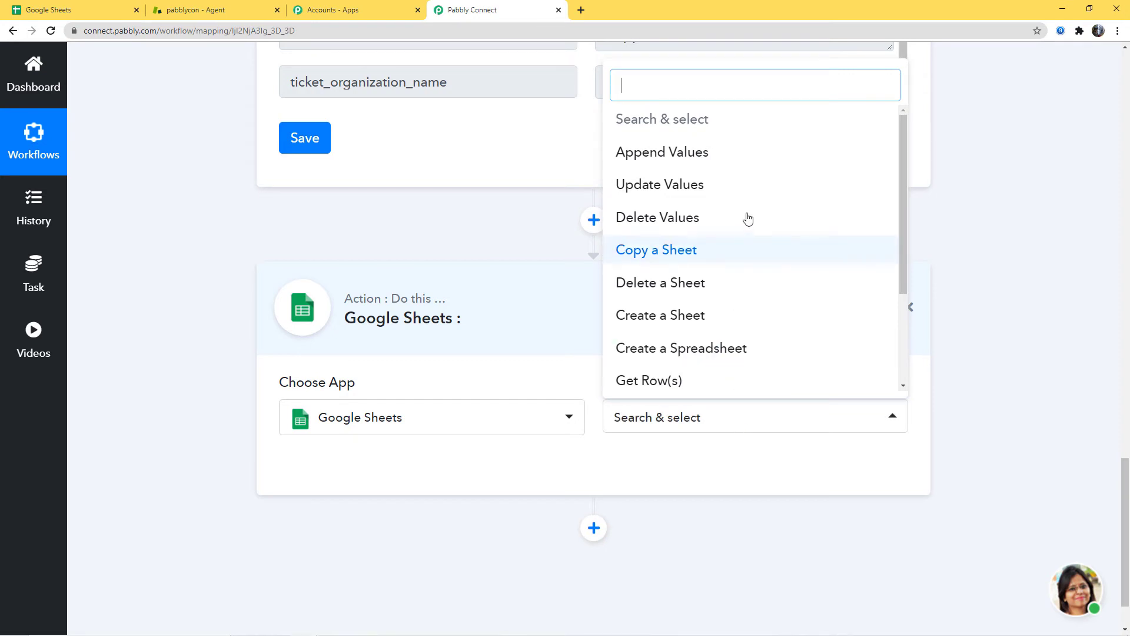
{"action": "scroll", "coordinate": [739, 232], "scroll_direction": "down", "scroll_amount": 2}
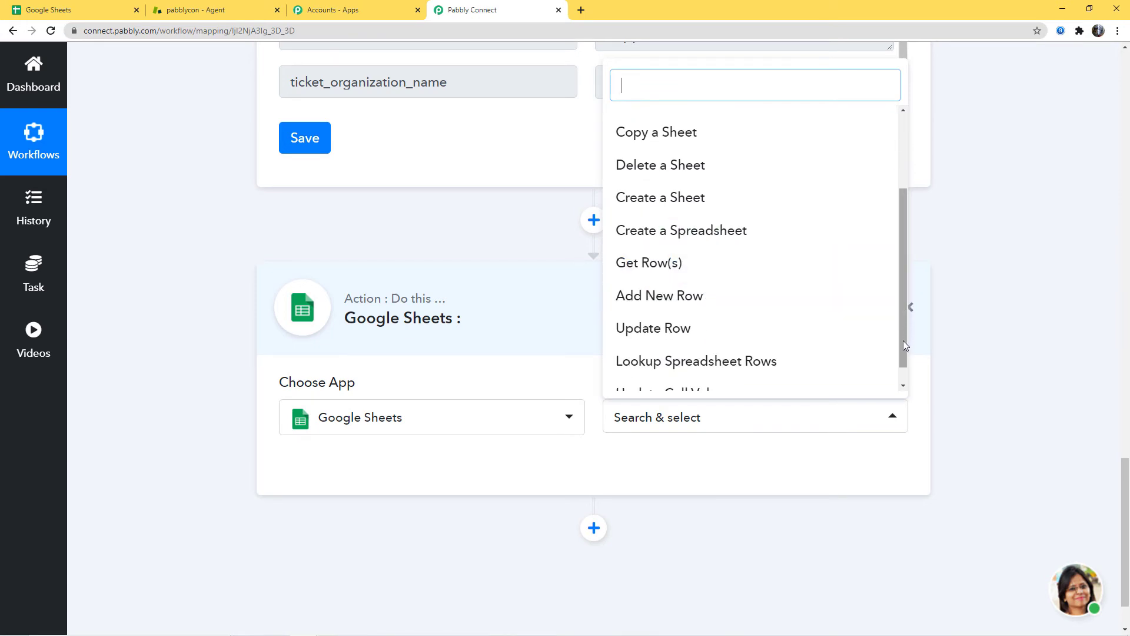
{"action": "left_click_drag", "start_coordinate": [905, 345], "coordinate": [900, 371]}
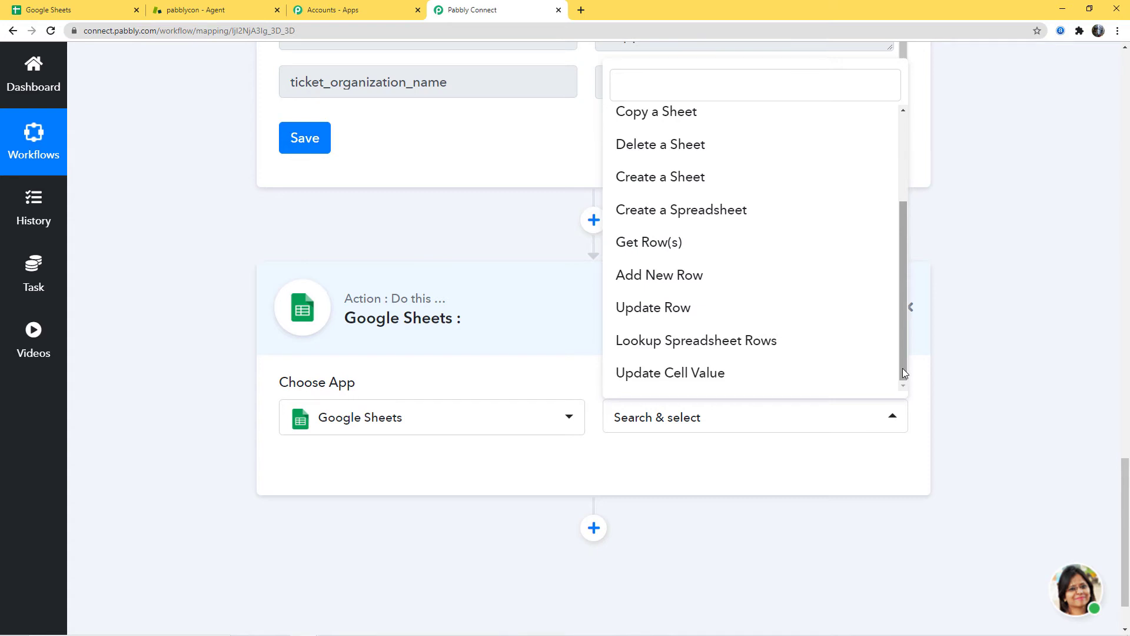
{"action": "left_click", "coordinate": [691, 277]}
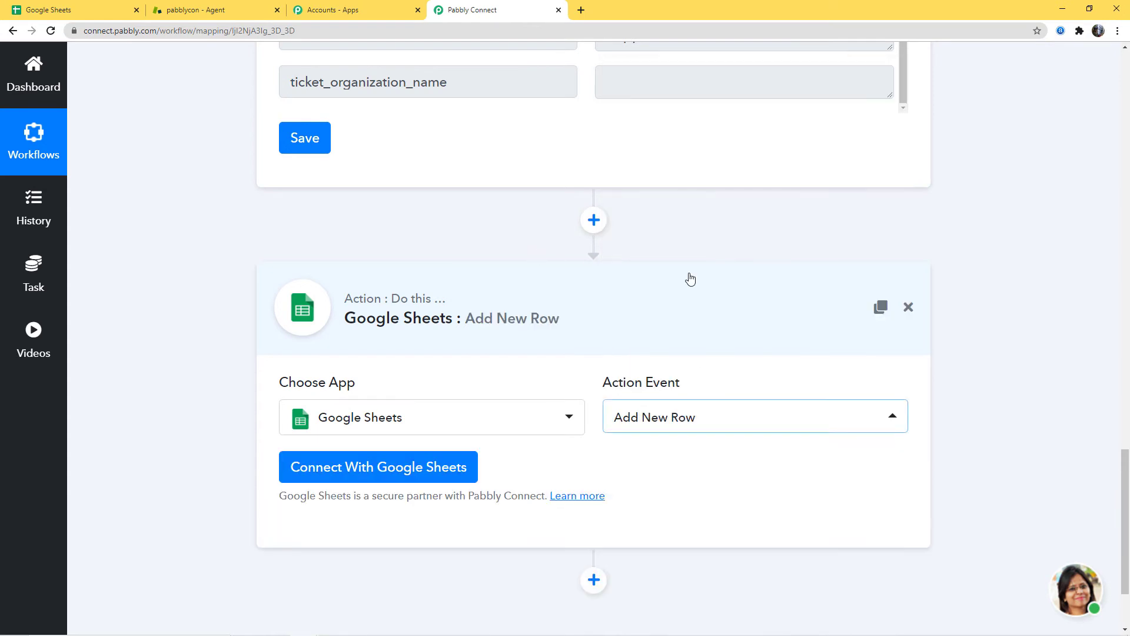
- Start connecting the action to Google Sheets and choose New Credentials
{"action": "left_click", "coordinate": [367, 471]}
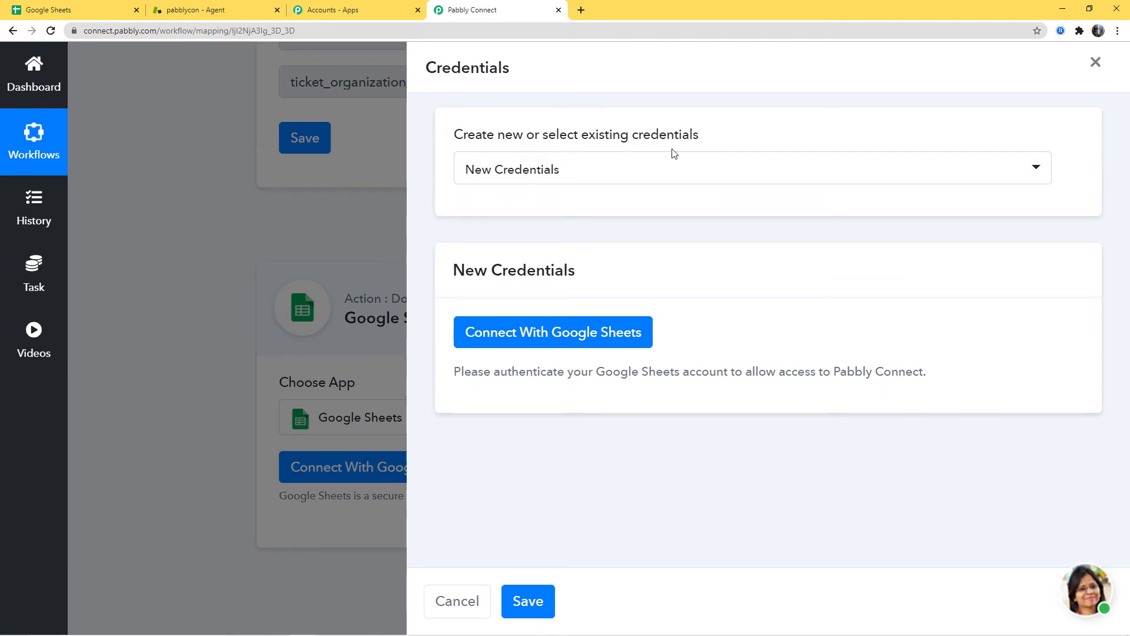
{"action": "left_click", "coordinate": [680, 172]}
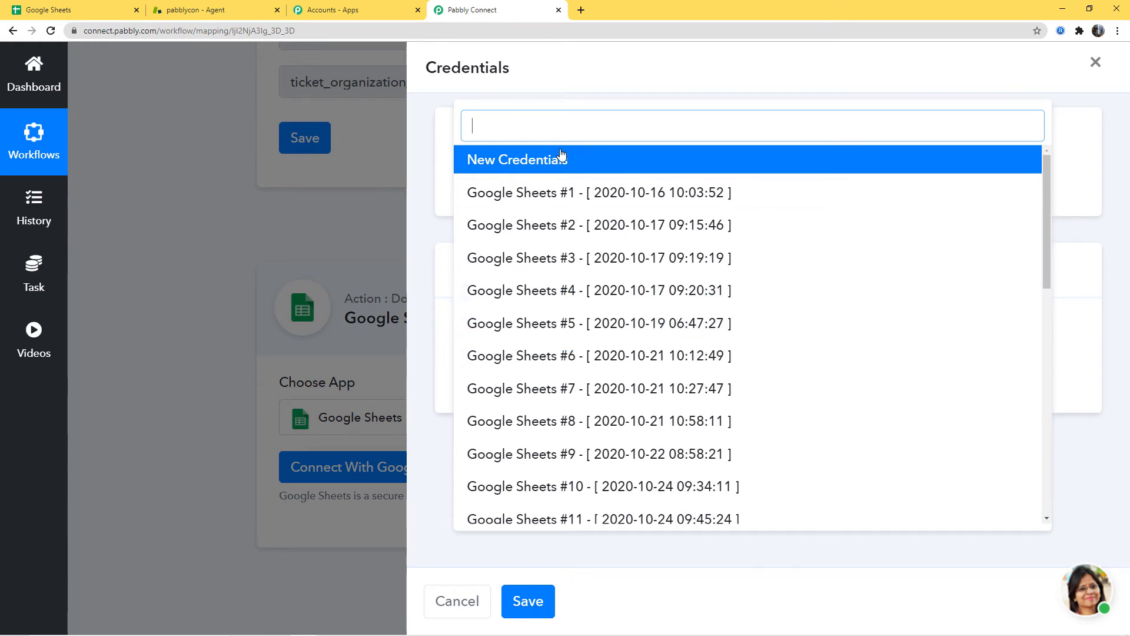
{"action": "left_click", "coordinate": [546, 167]}
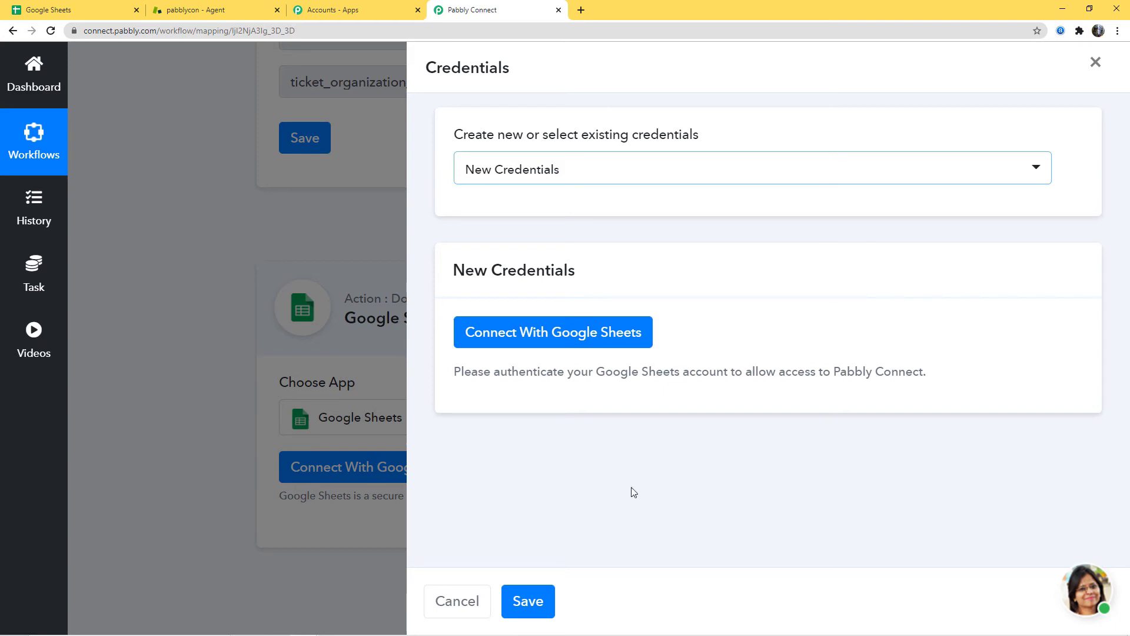
- Switch to Google Sheets, create a blank spreadsheet and name it "Zendesk Ticket Details"
{"action": "left_click", "coordinate": [50, 9]}
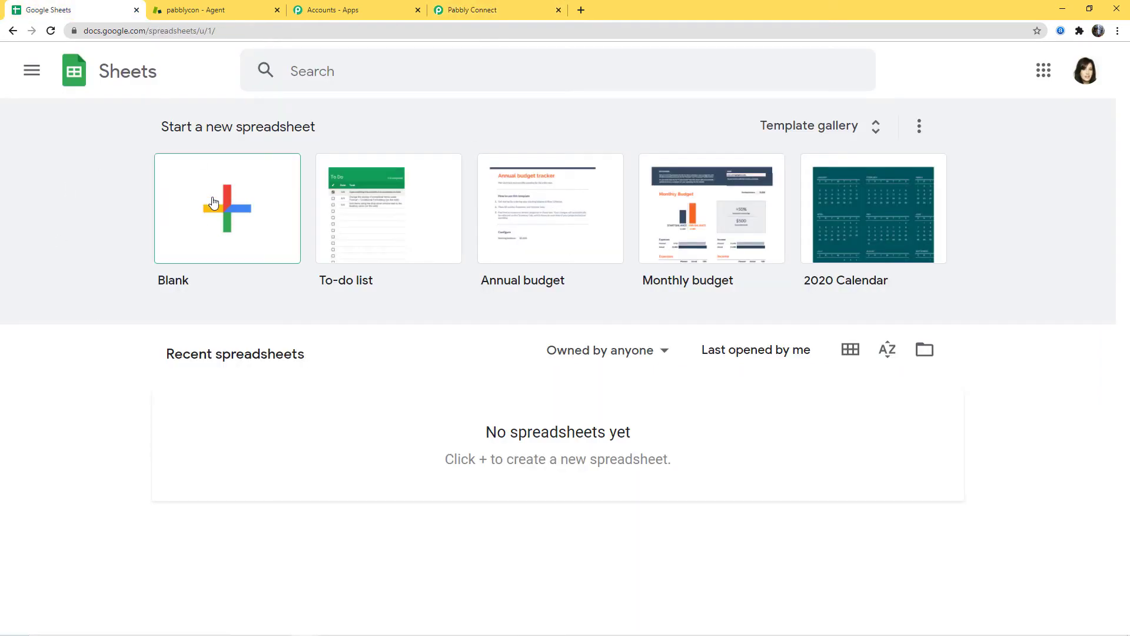
{"action": "left_click", "coordinate": [230, 215]}
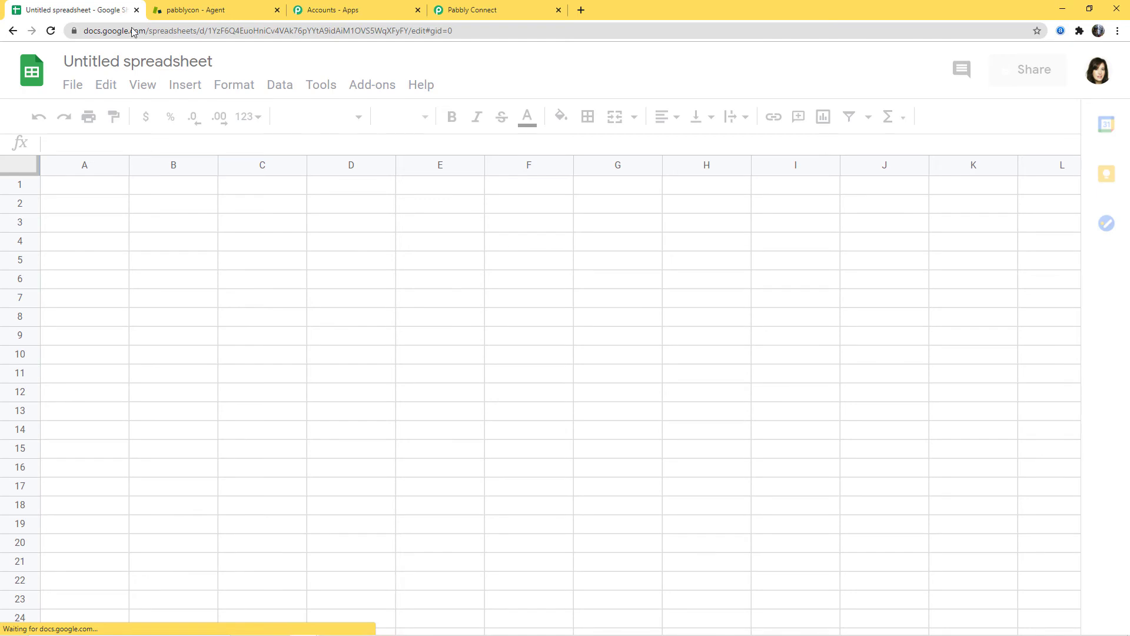
{"action": "left_click", "coordinate": [125, 69]}
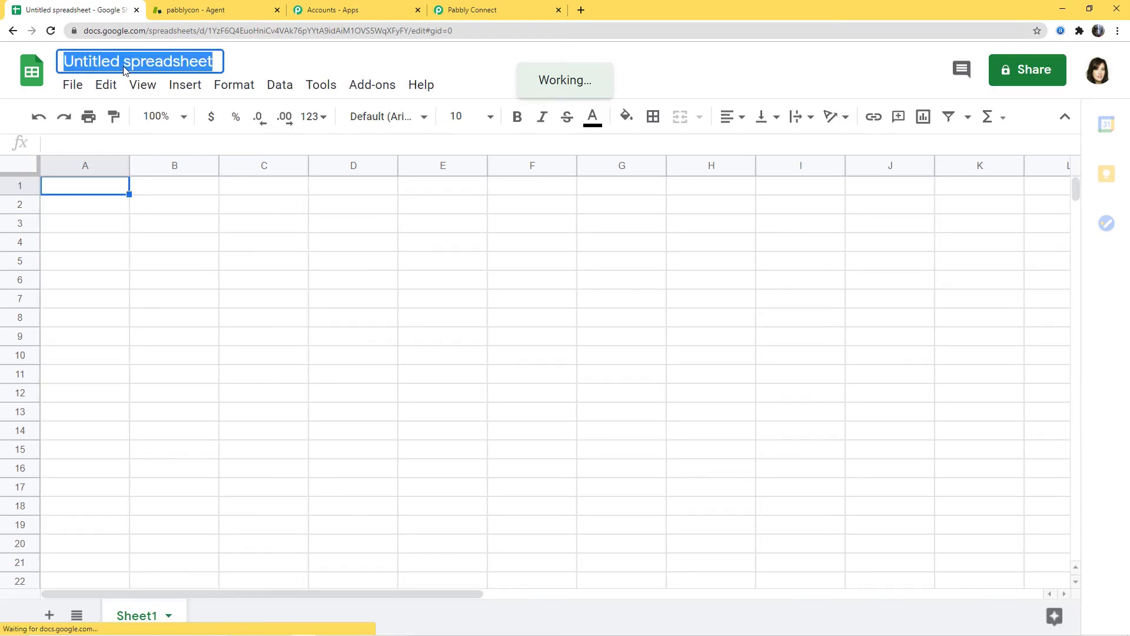
{"action": "type", "text": "Zen"}
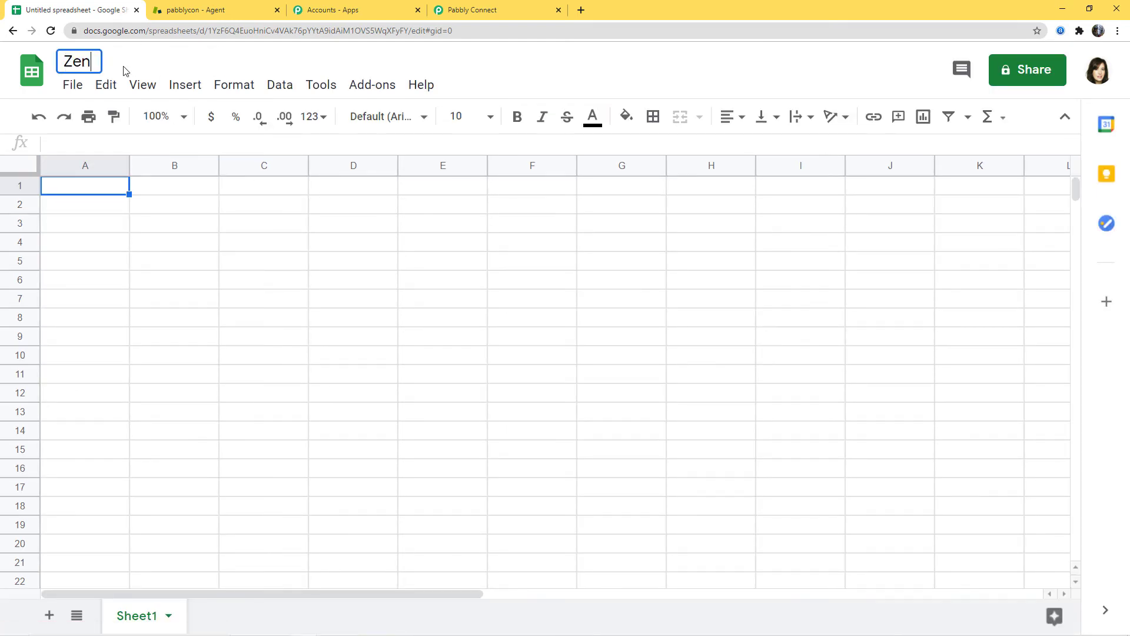
{"action": "type", "text": "desk T"}
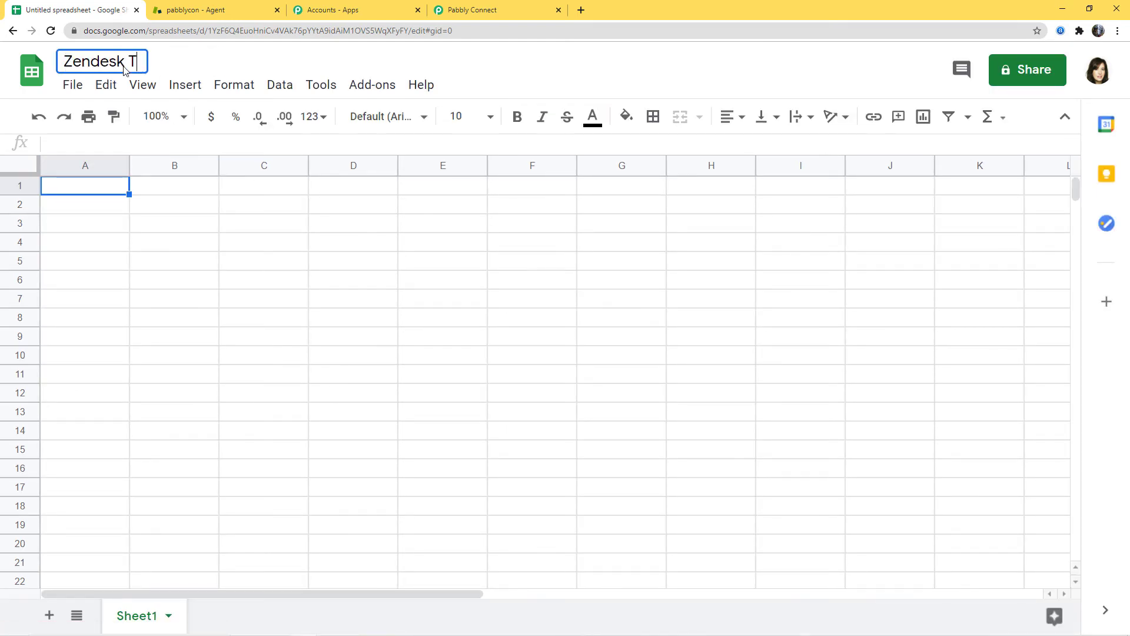
{"action": "type", "text": "icket Details"}
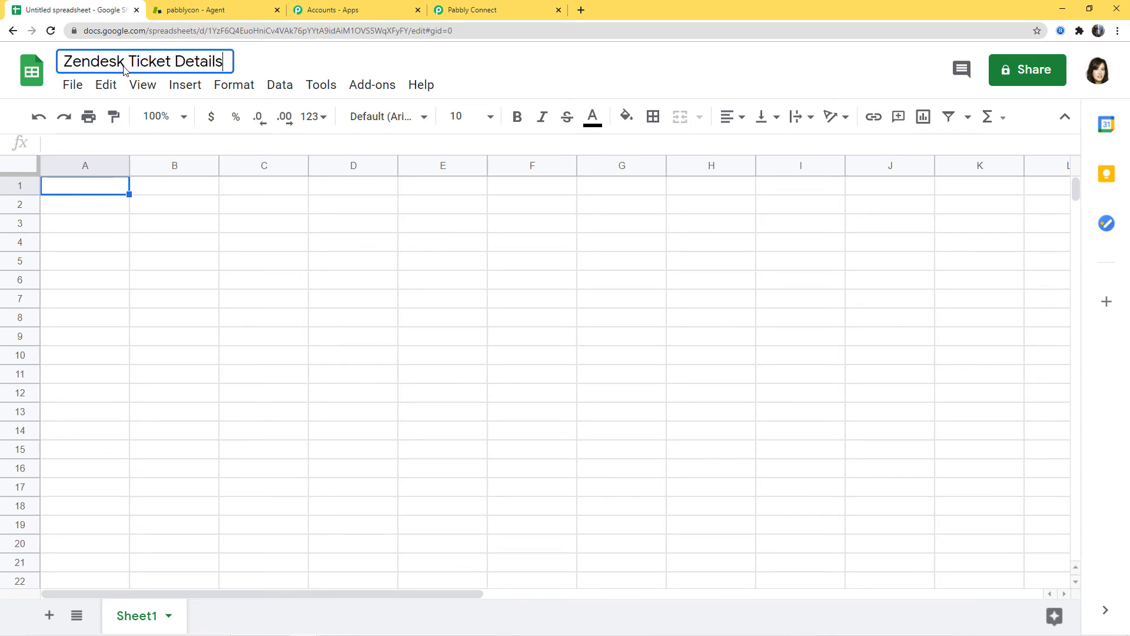
- Enter the column headers "Ticket Id", "Title" and "Description" in cells A1 to C1
{"action": "left_click", "coordinate": [86, 195]}
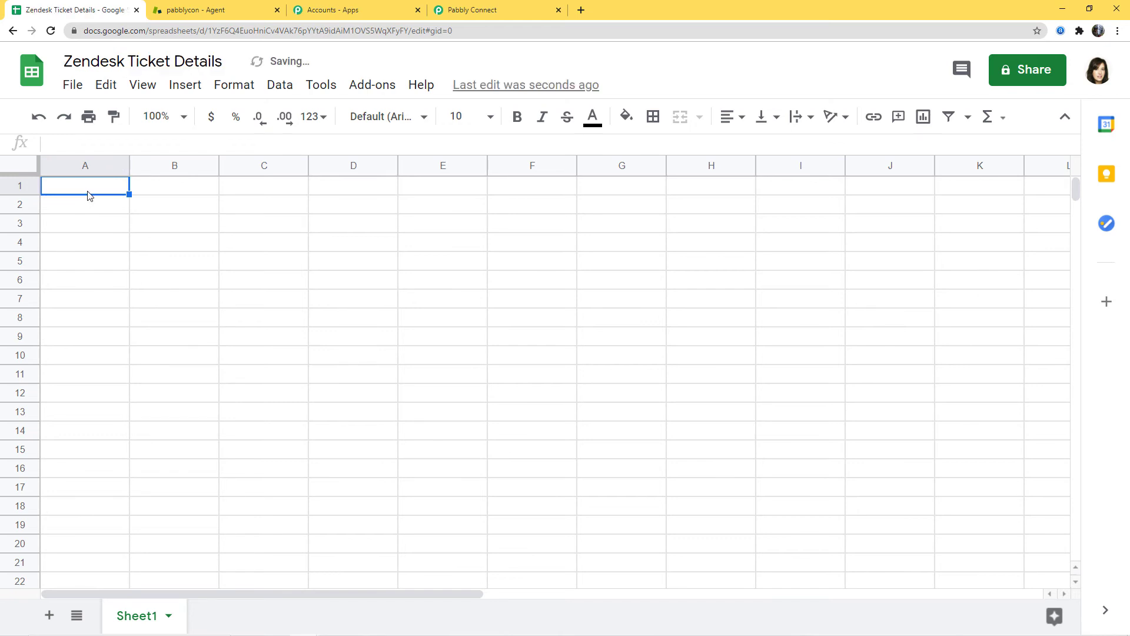
{"action": "type", "text": "Ticket"}
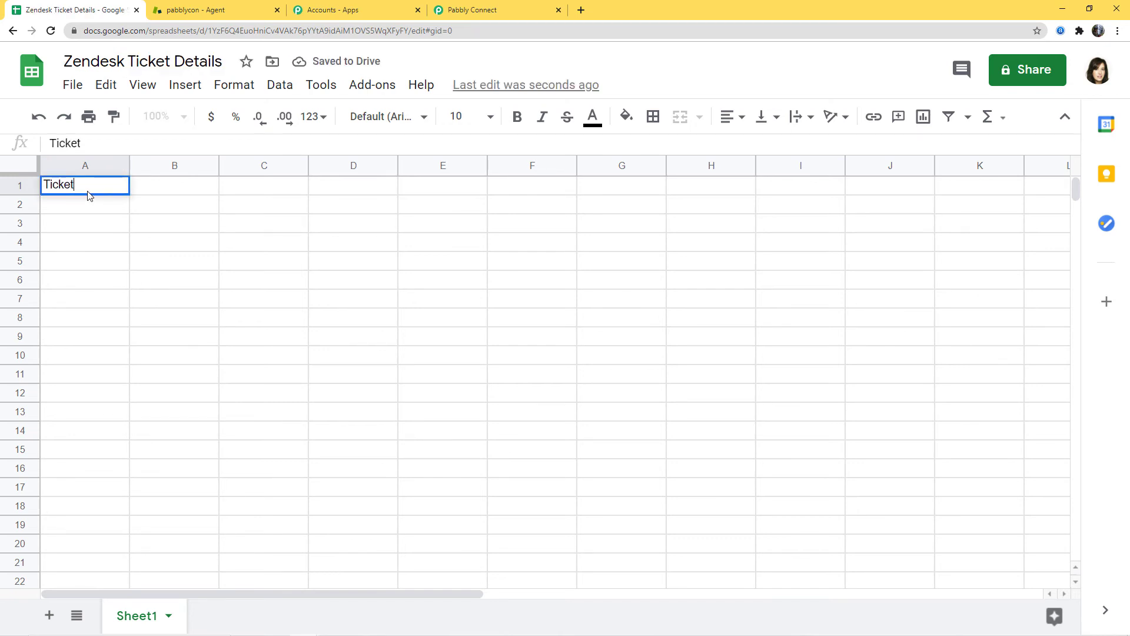
{"action": "type", "text": " Id"}
{"action": "key", "text": "Tab"}
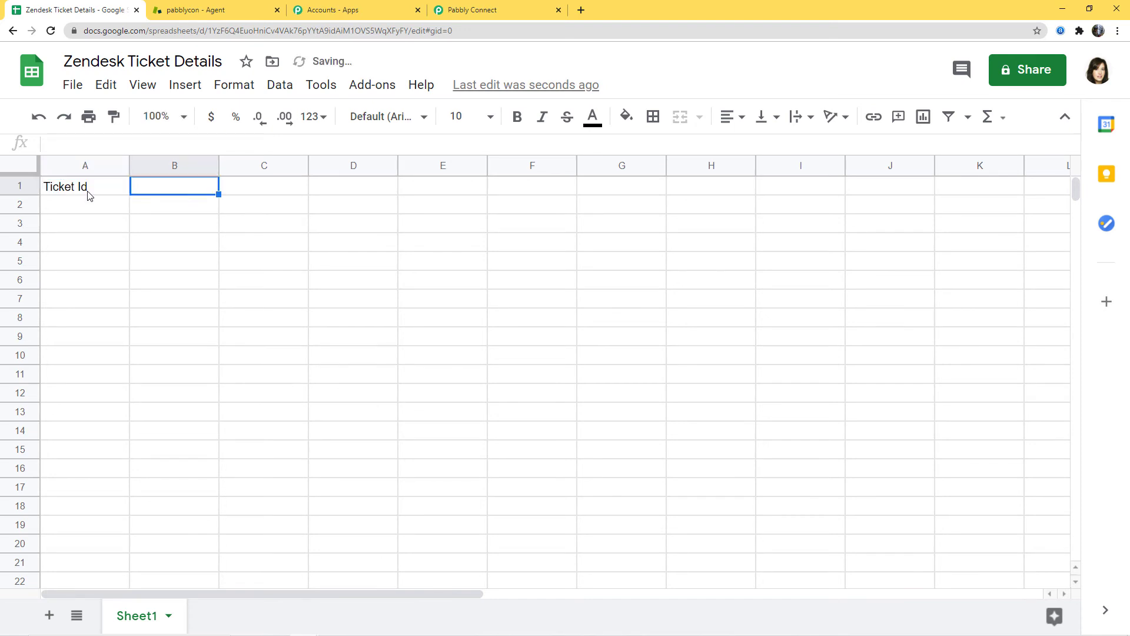
{"action": "type", "text": "Title"}
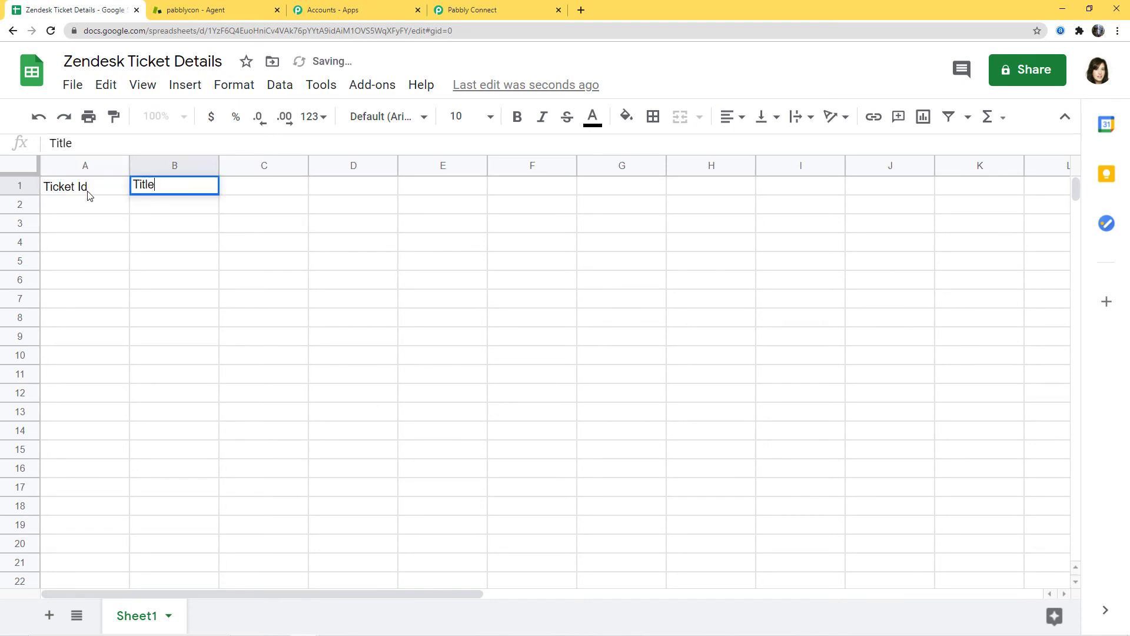
{"action": "key", "text": "Tab"}
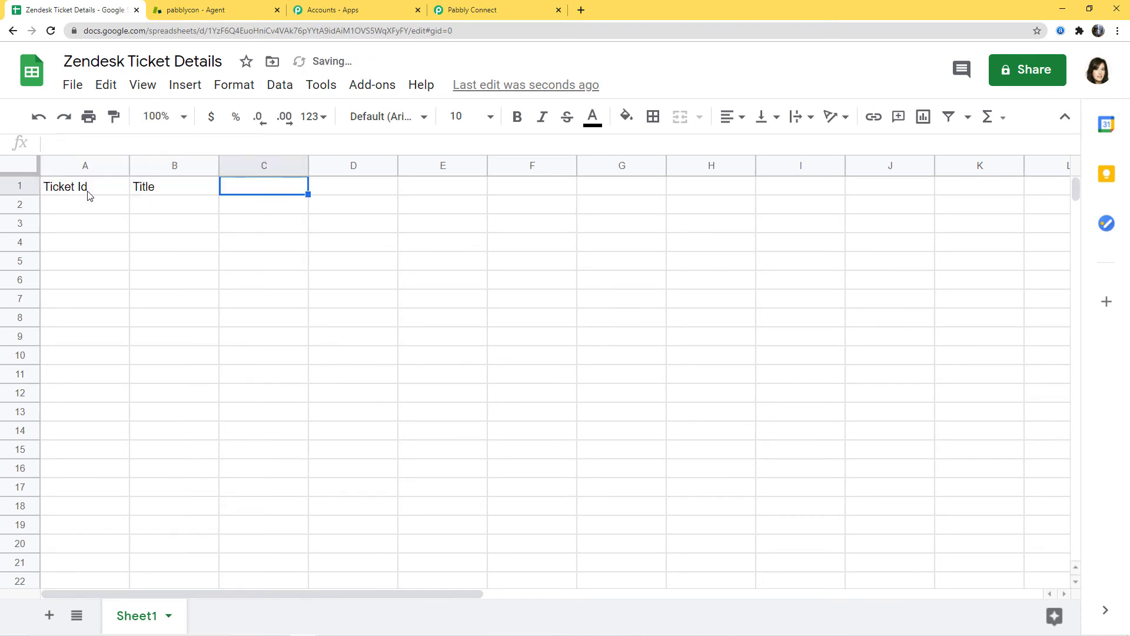
{"action": "type", "text": "Description"}
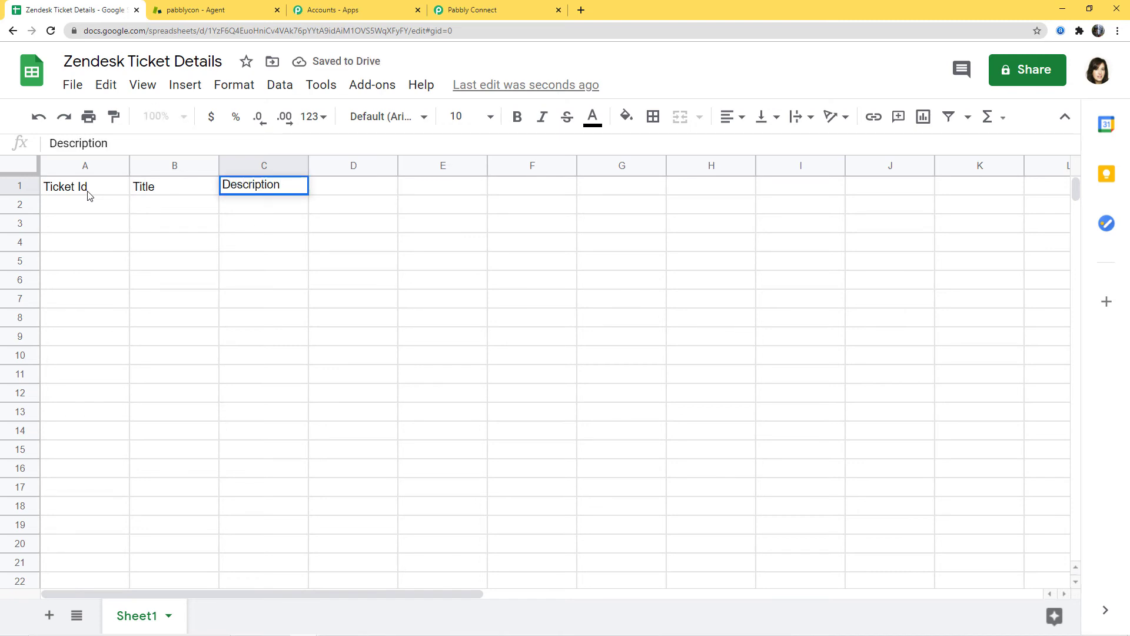
{"action": "key", "text": "Tab"}
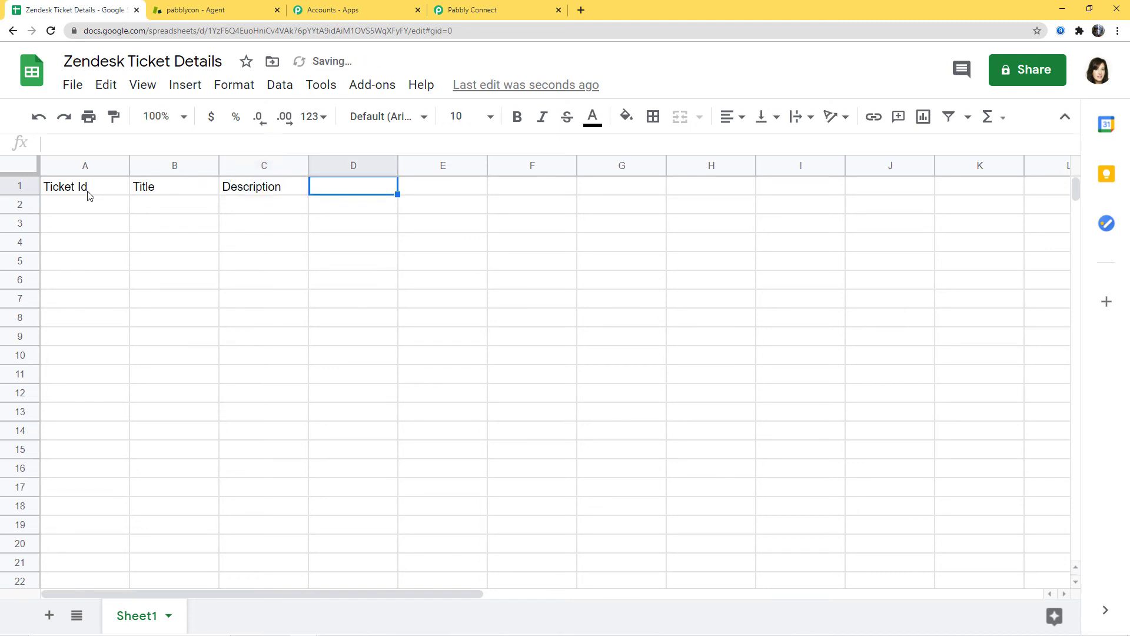
- Enter the column headers "Assignee Name", "Assignee Email" and "Priority" in cells D1 to F1
{"action": "type", "text": "Assignee Name"}
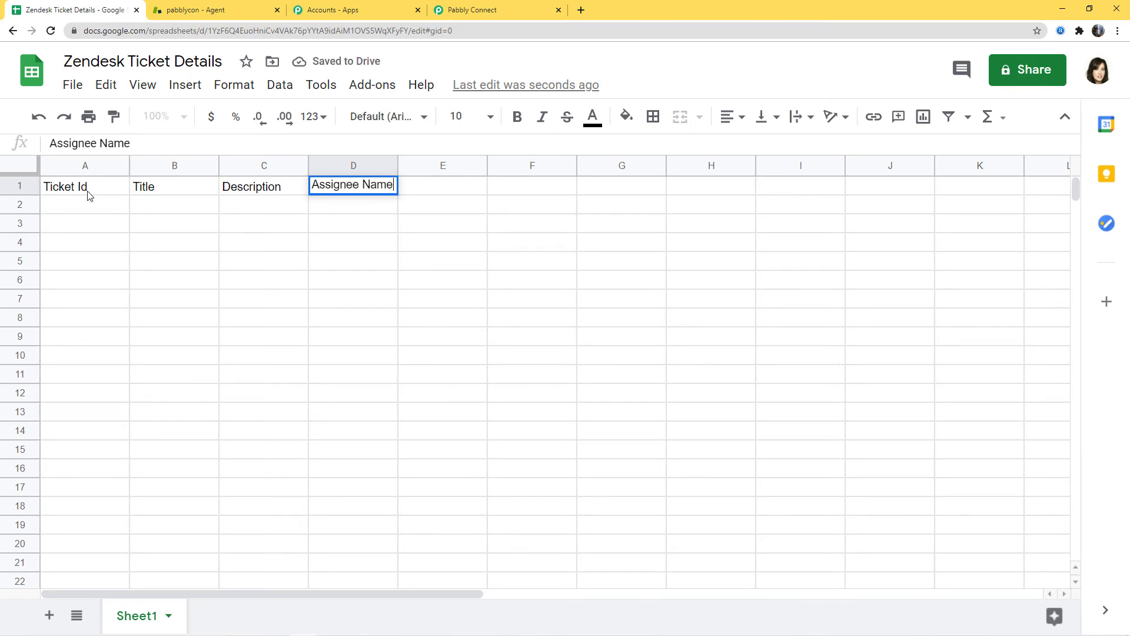
{"action": "key", "text": "Tab"}
{"action": "type", "text": "A"}
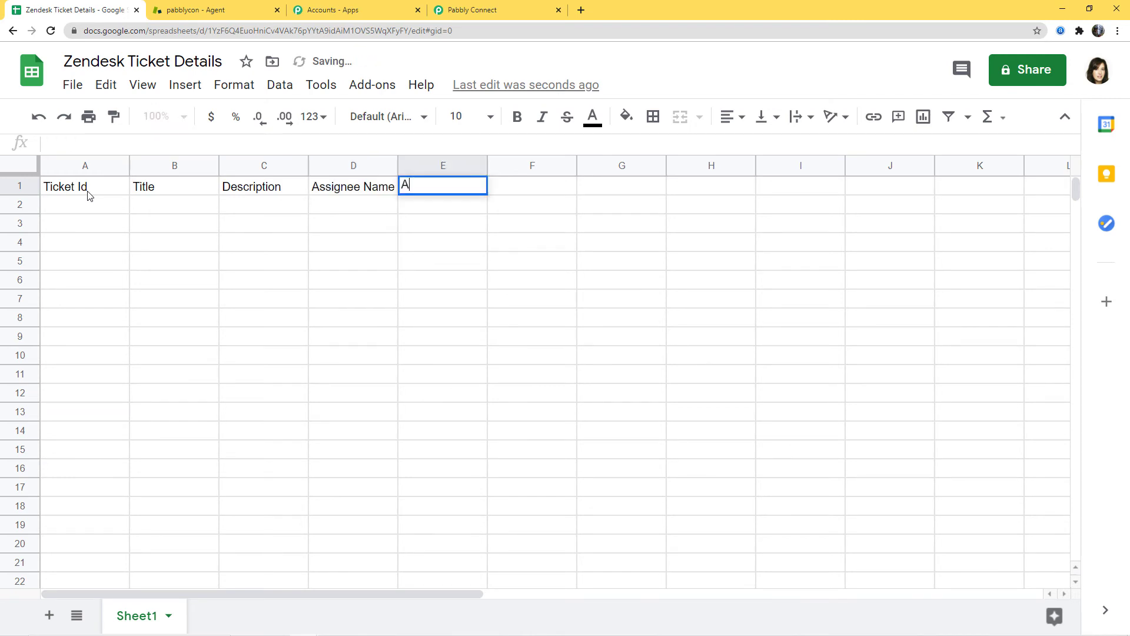
{"action": "type", "text": "ssignee Email"}
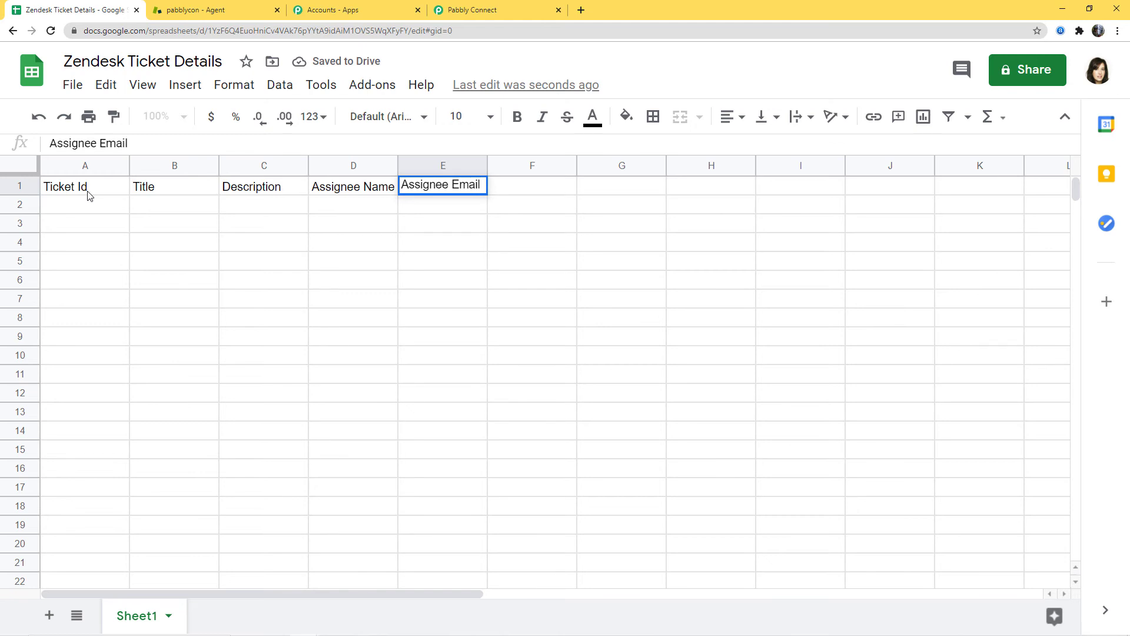
{"action": "key", "text": "Tab"}
{"action": "type", "text": "P"}
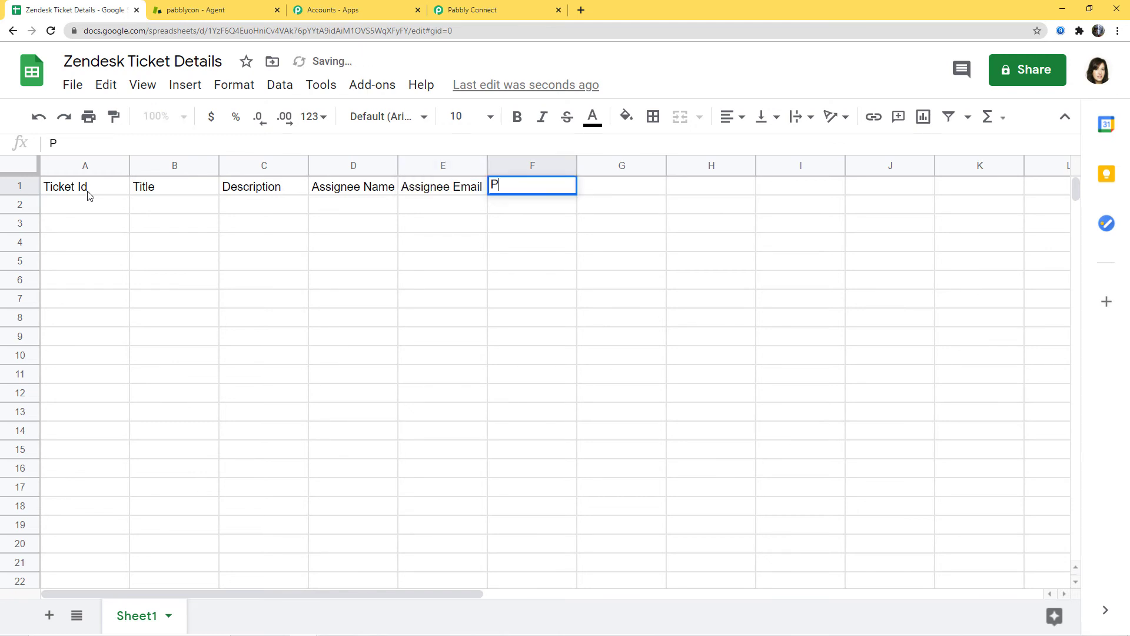
{"action": "type", "text": "riority"}
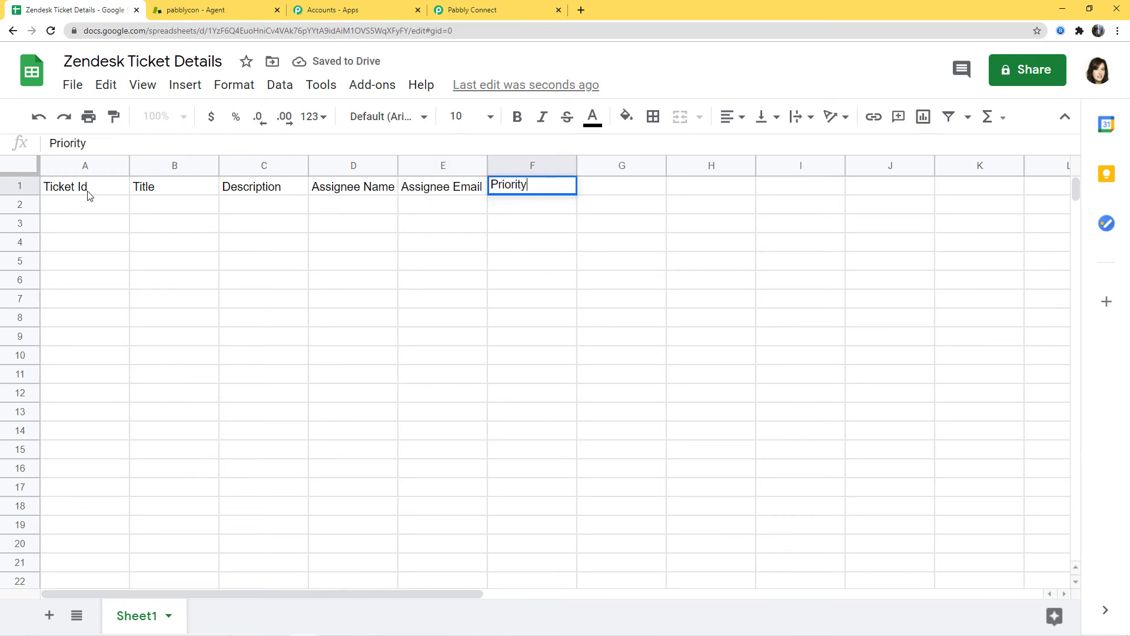
- Make the whole header row 1 bold and deselect it
{"action": "left_click", "coordinate": [28, 186]}
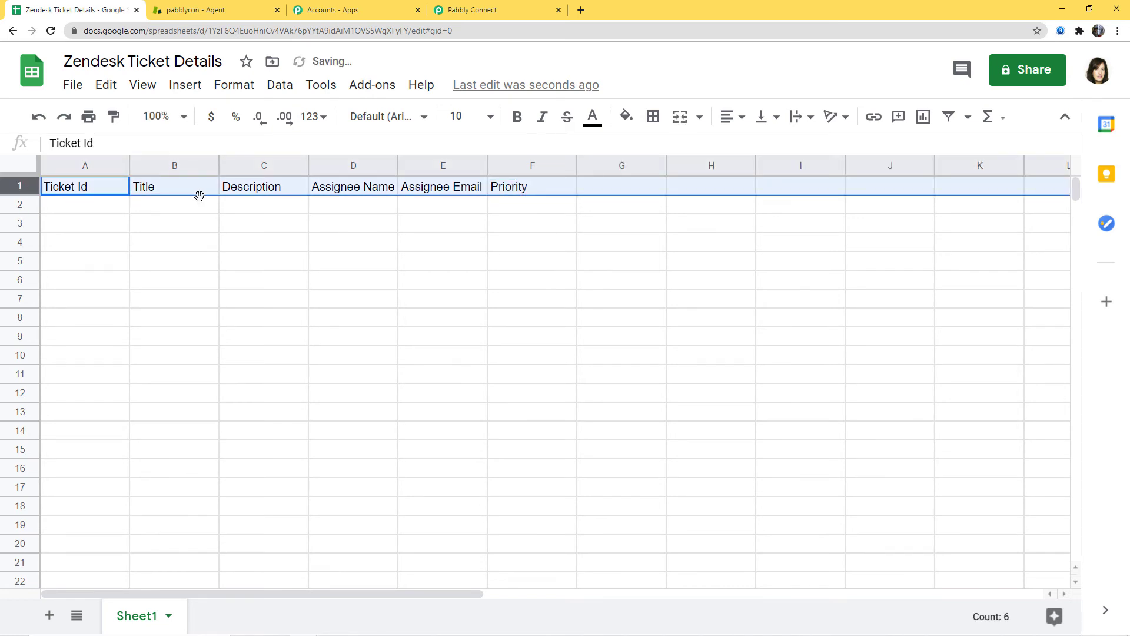
{"action": "key", "text": "ctrl+b"}
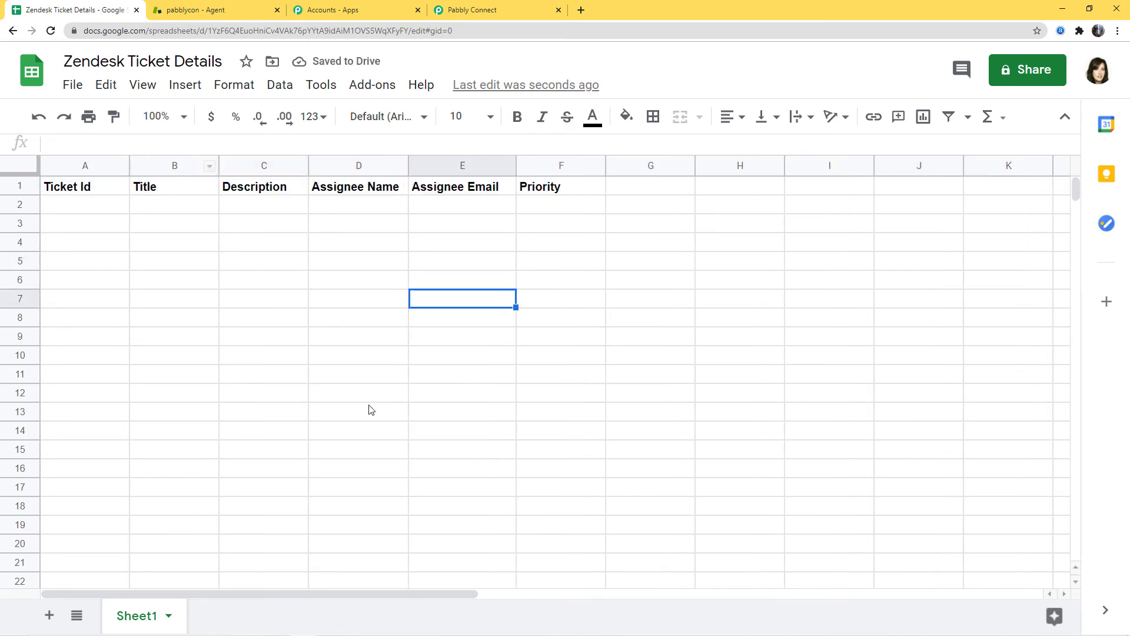
{"action": "left_click", "coordinate": [371, 411]}
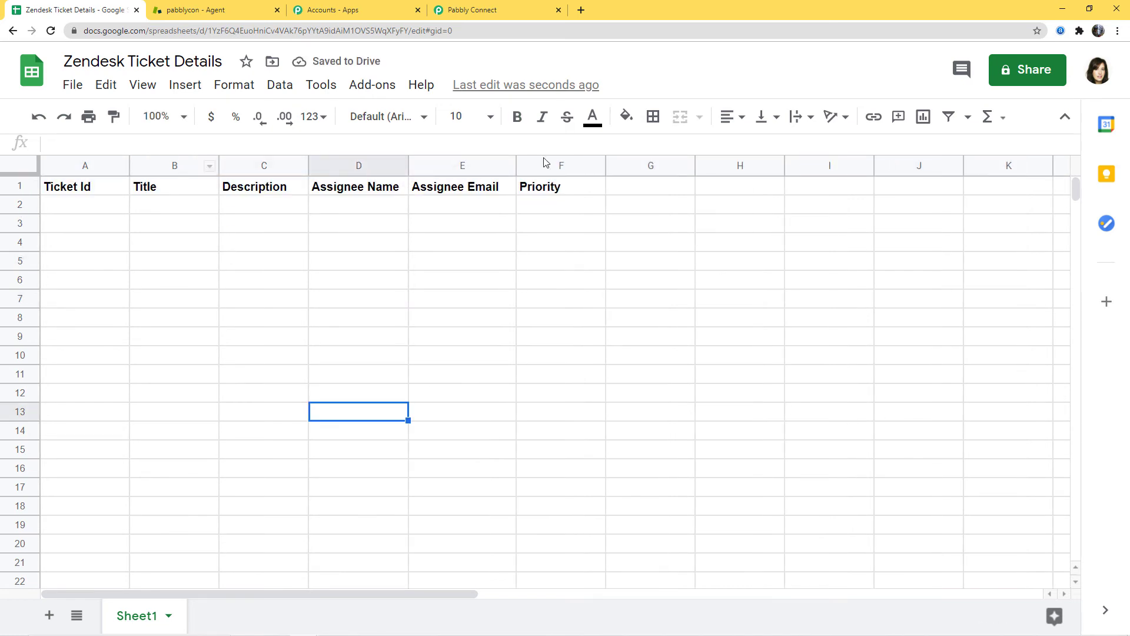
- Switch to Pabbly Connect and authorize the new Google Sheets credentials with the account that owns the ticket spreadsheet
{"action": "left_click", "coordinate": [496, 12]}
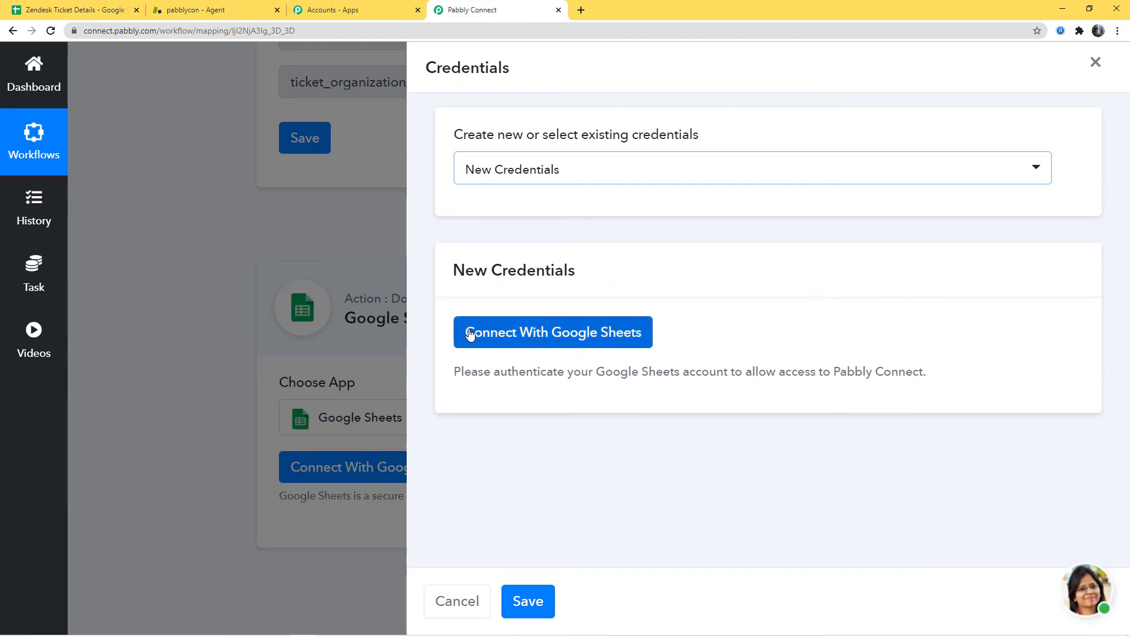
{"action": "left_click", "coordinate": [537, 333]}
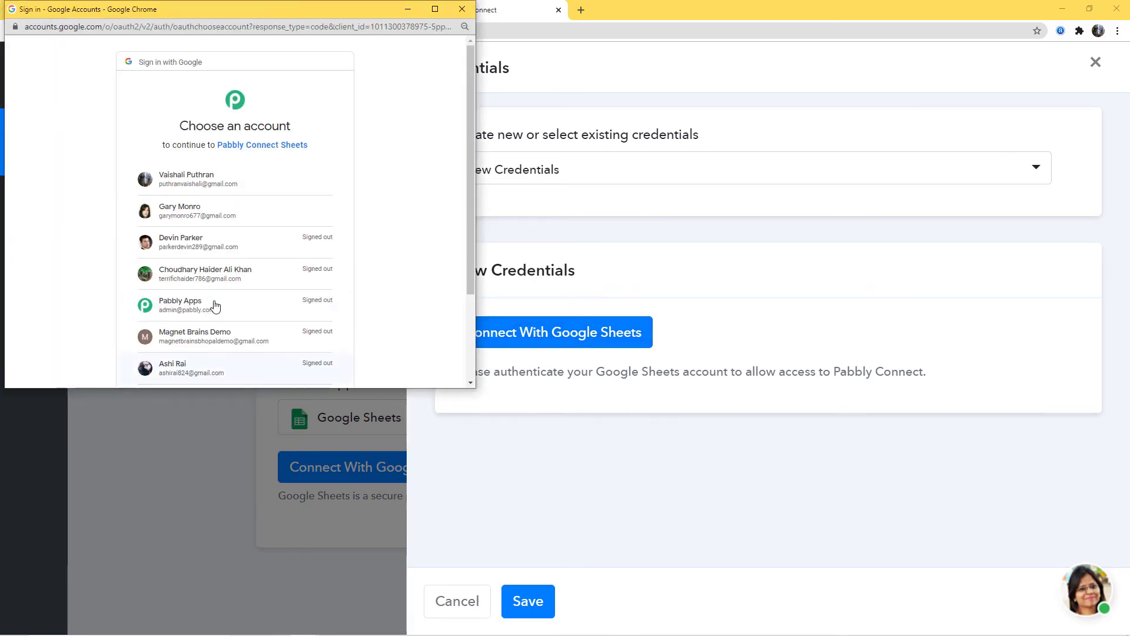
{"action": "left_click", "coordinate": [187, 209]}
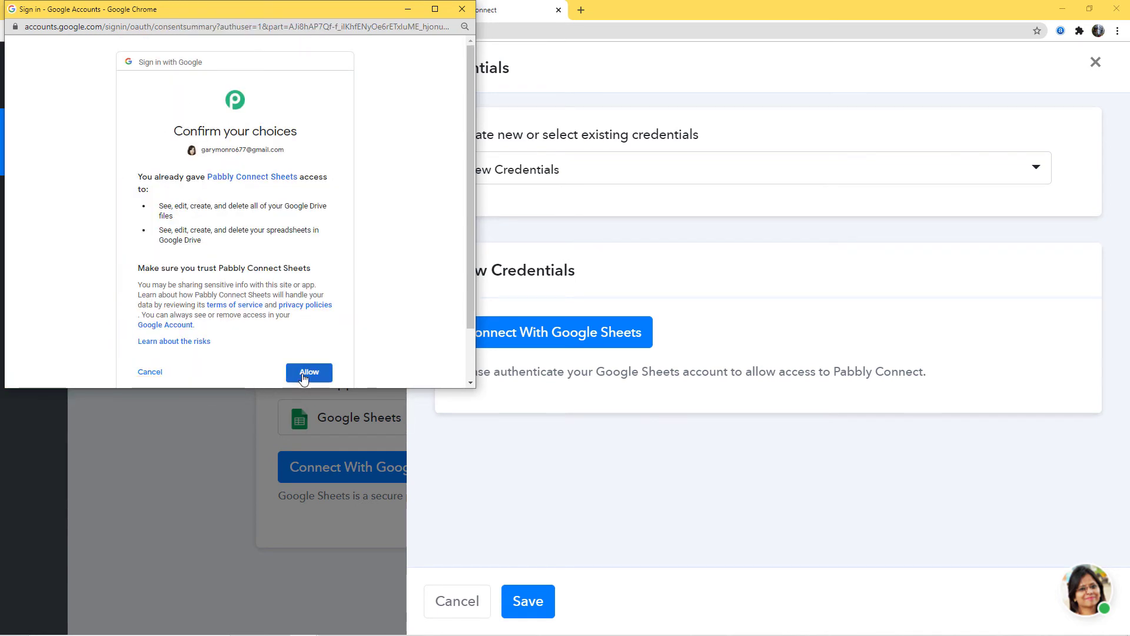
{"action": "left_click", "coordinate": [309, 375]}
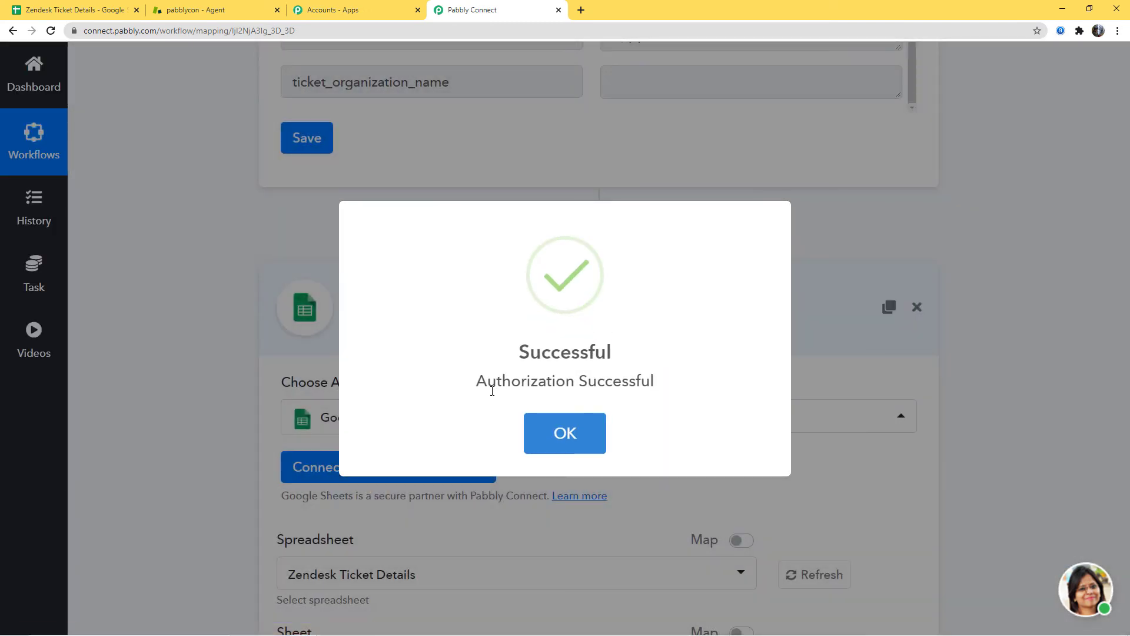
{"action": "left_click", "coordinate": [563, 443]}
- Compare the action's spreadsheet, sheet and column fields with the name and headers in the Google Sheets file
{"action": "scroll", "coordinate": [968, 441], "scroll_direction": "down", "scroll_amount": 13}
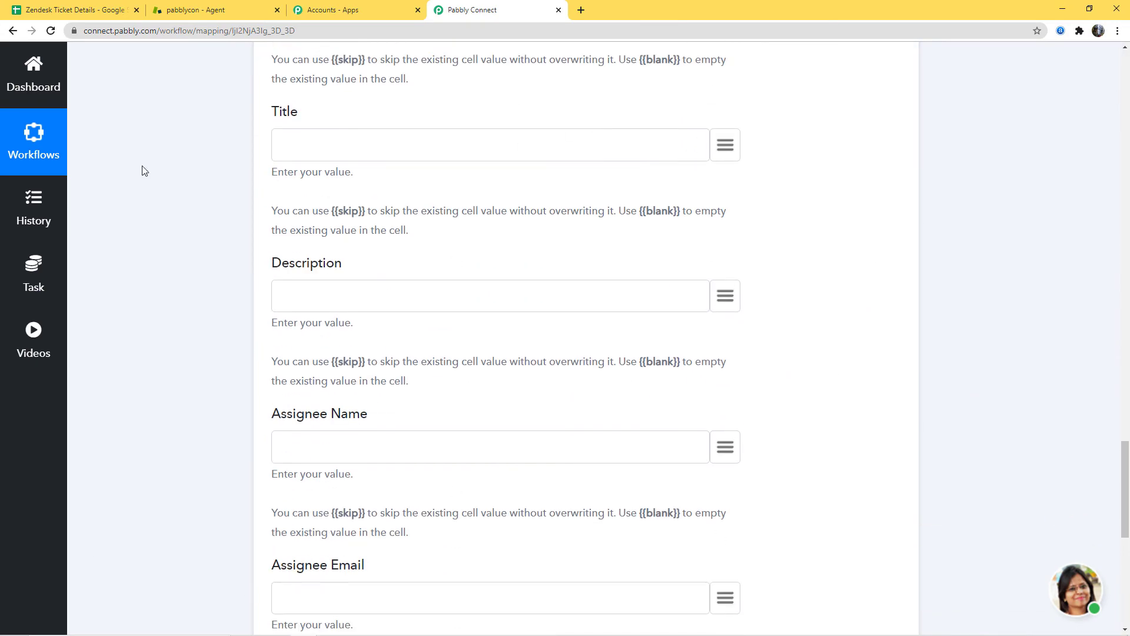
{"action": "scroll", "coordinate": [906, 328], "scroll_direction": "up", "scroll_amount": 18}
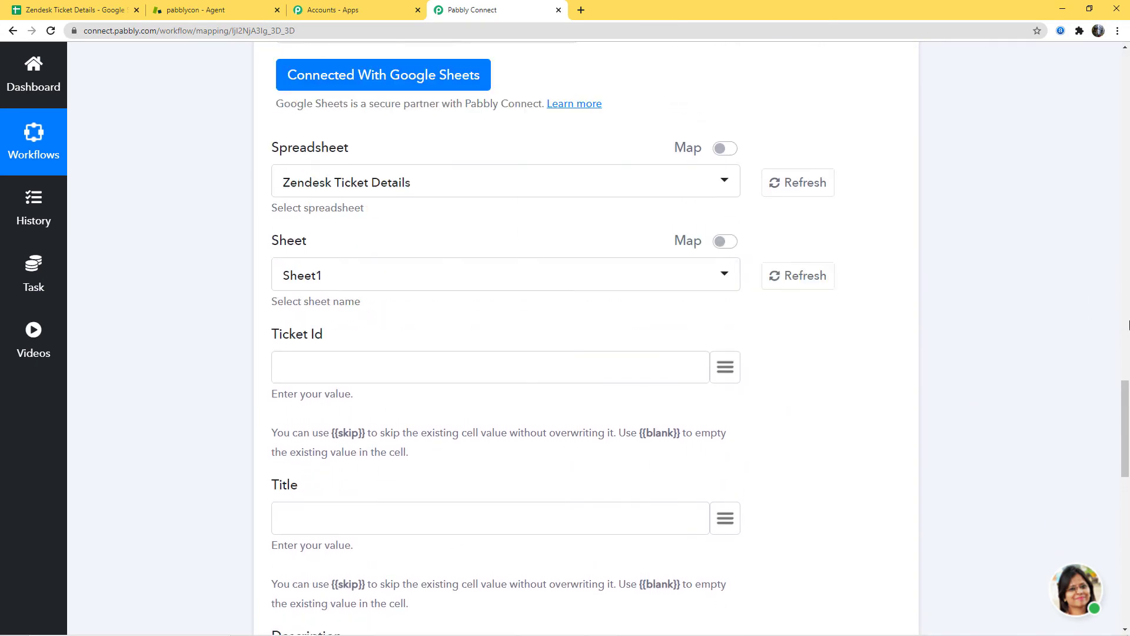
{"action": "scroll", "coordinate": [941, 409], "scroll_direction": "down", "scroll_amount": 10}
{"action": "scroll", "coordinate": [942, 409], "scroll_direction": "down", "scroll_amount": 4}
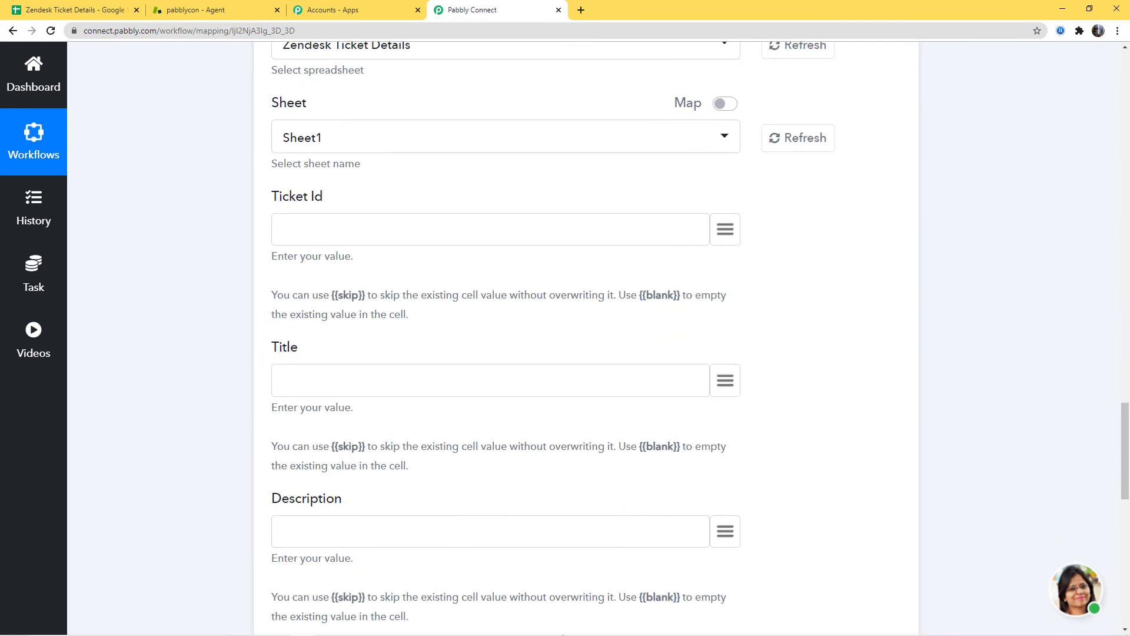
{"action": "left_click", "coordinate": [88, 10]}
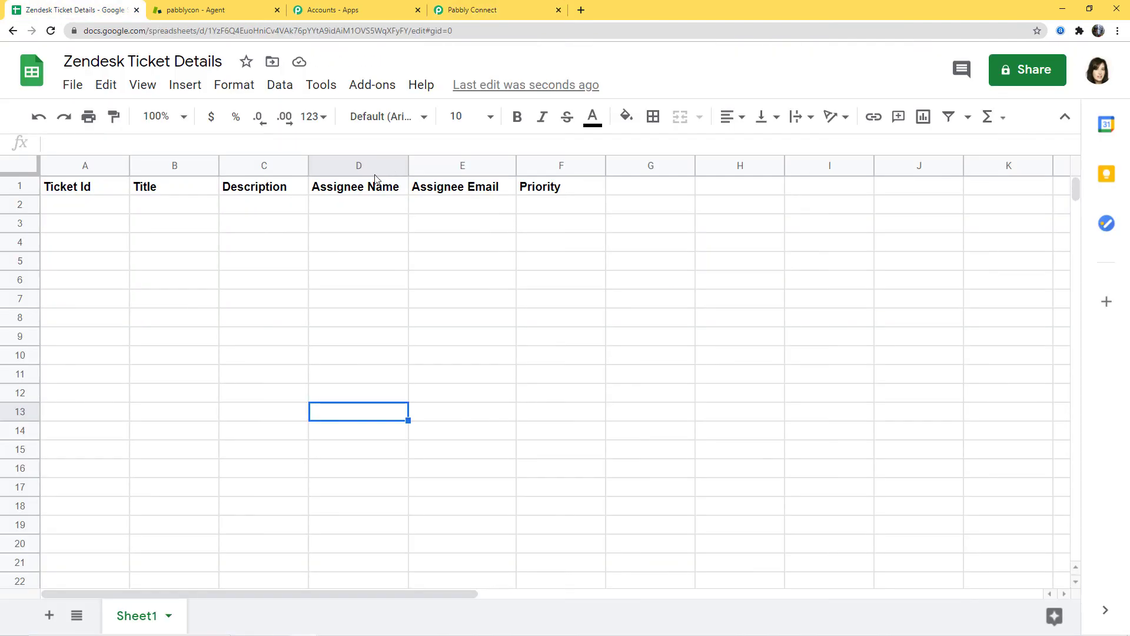
{"action": "left_click", "coordinate": [480, 10]}
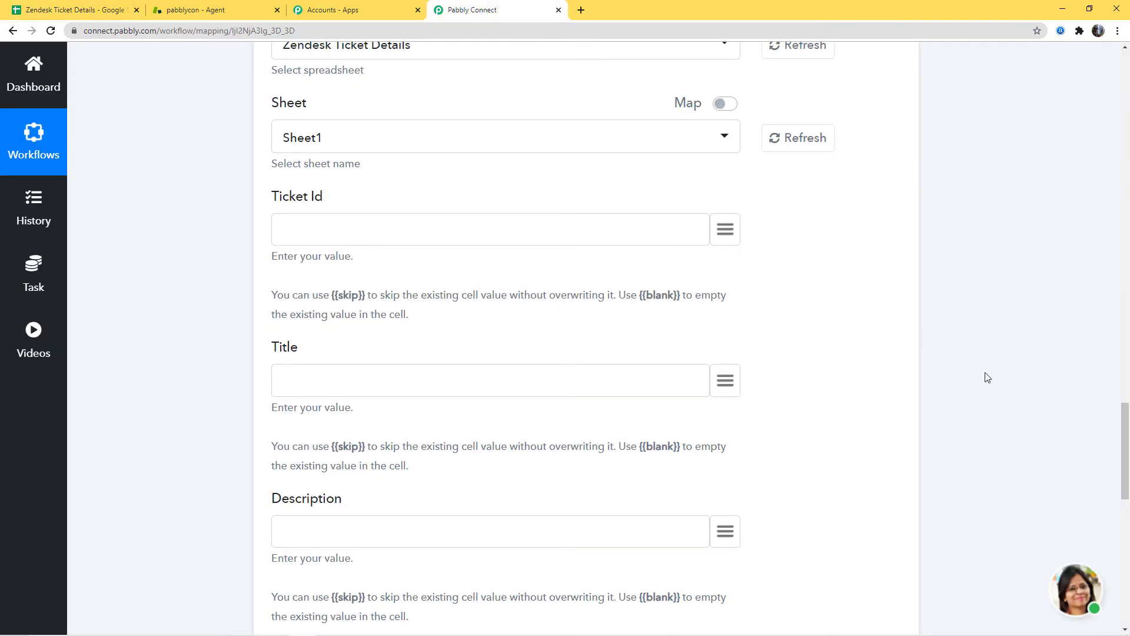
{"action": "scroll", "coordinate": [987, 376], "scroll_direction": "up", "scroll_amount": 4}
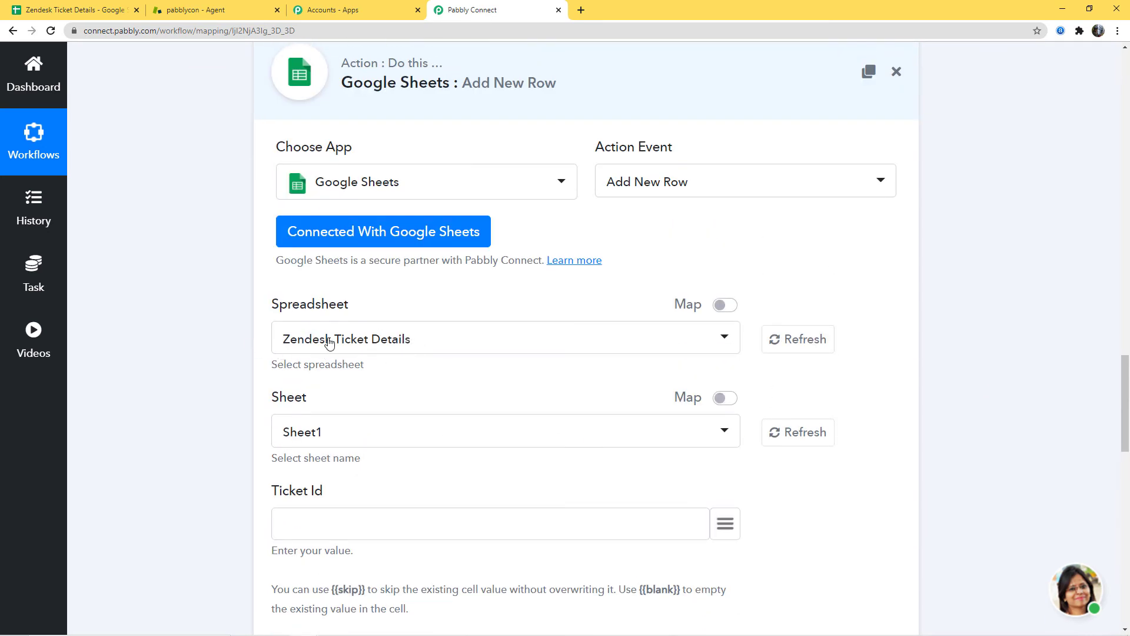
{"action": "left_click", "coordinate": [84, 8]}
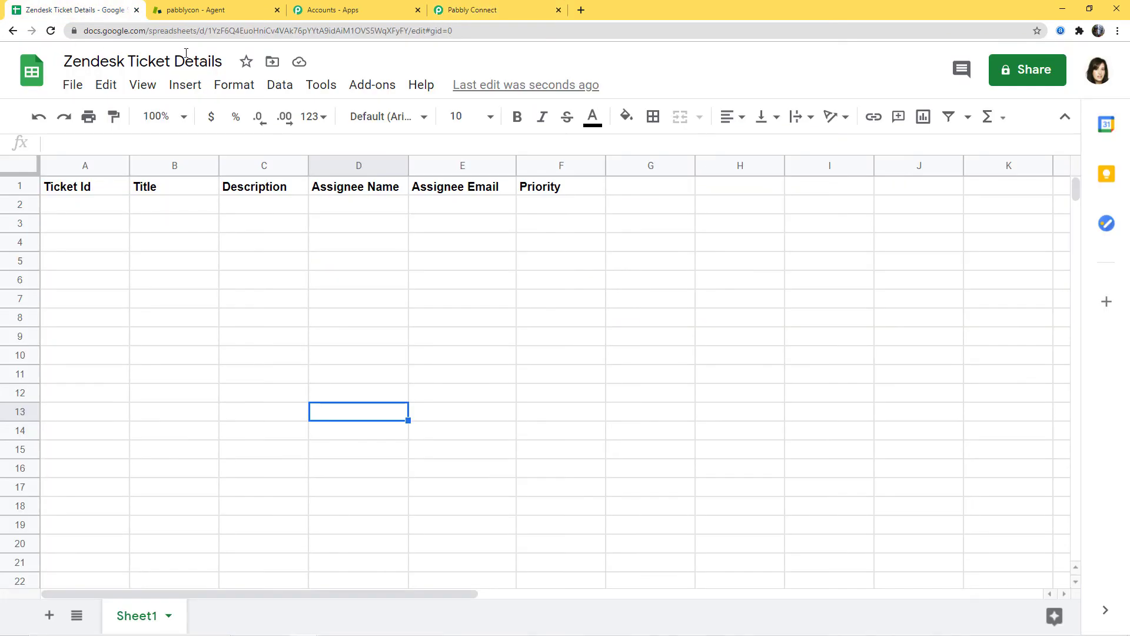
{"action": "left_click", "coordinate": [483, 10]}
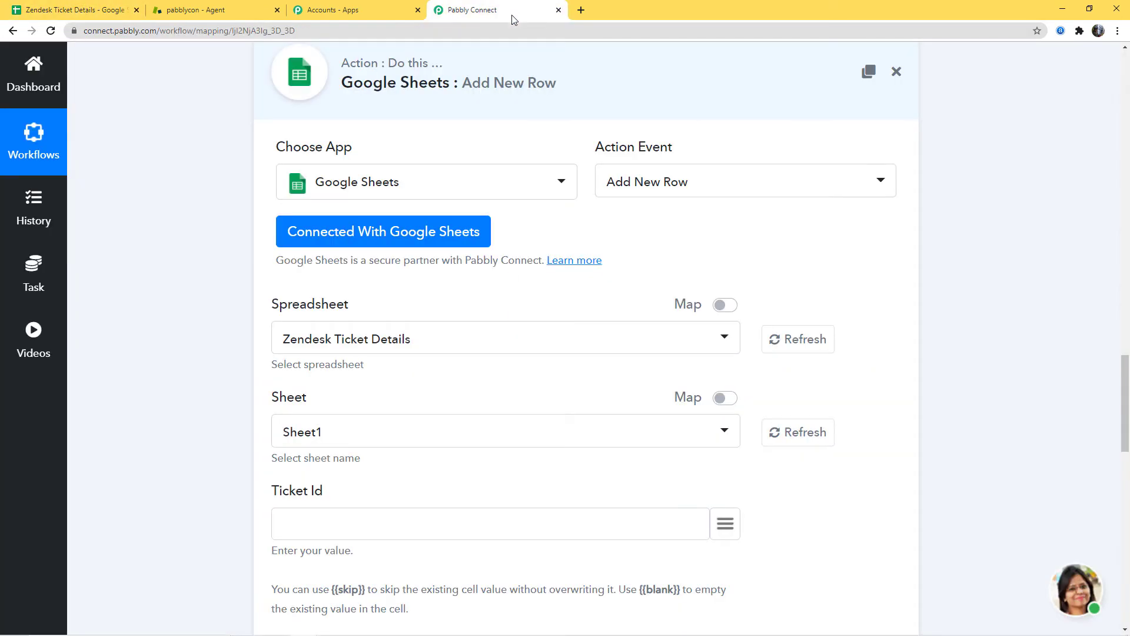
{"action": "scroll", "coordinate": [957, 351], "scroll_direction": "down", "scroll_amount": 4}
{"action": "scroll", "coordinate": [872, 323], "scroll_direction": "down", "scroll_amount": 2}
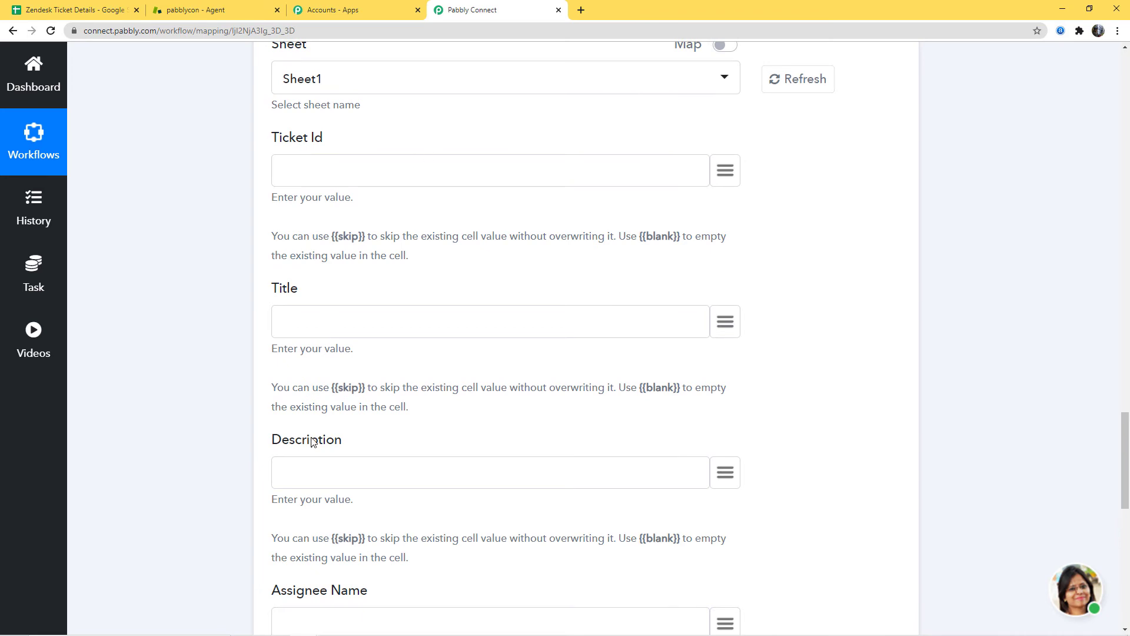
{"action": "scroll", "coordinate": [312, 441], "scroll_direction": "down", "scroll_amount": 7}
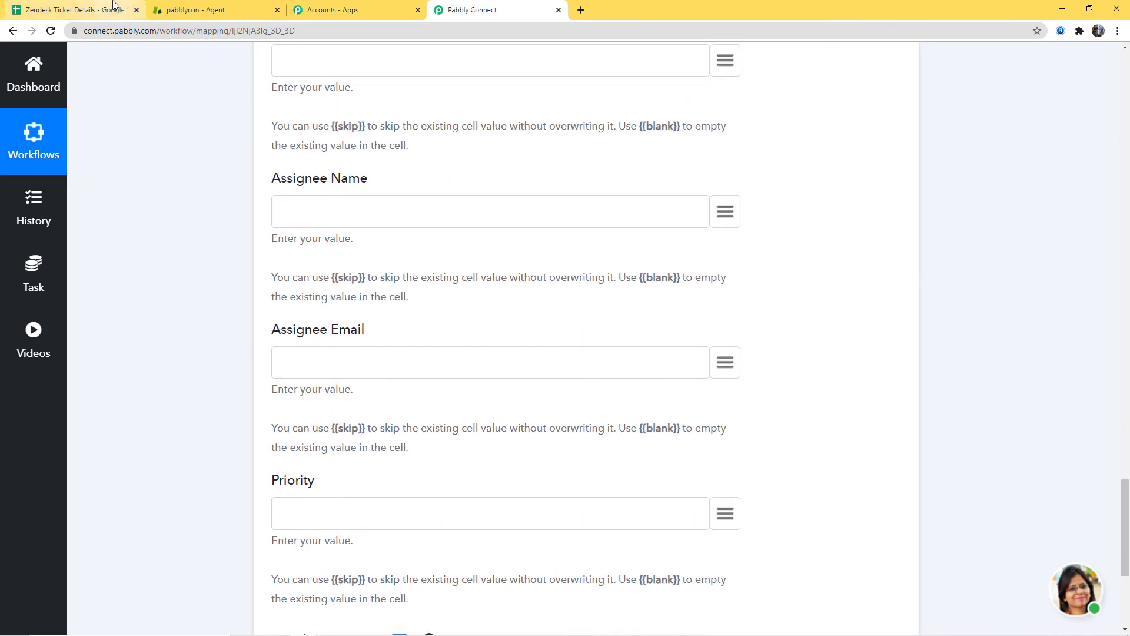
{"action": "left_click", "coordinate": [114, 5]}
{"action": "left_click", "coordinate": [500, 9]}
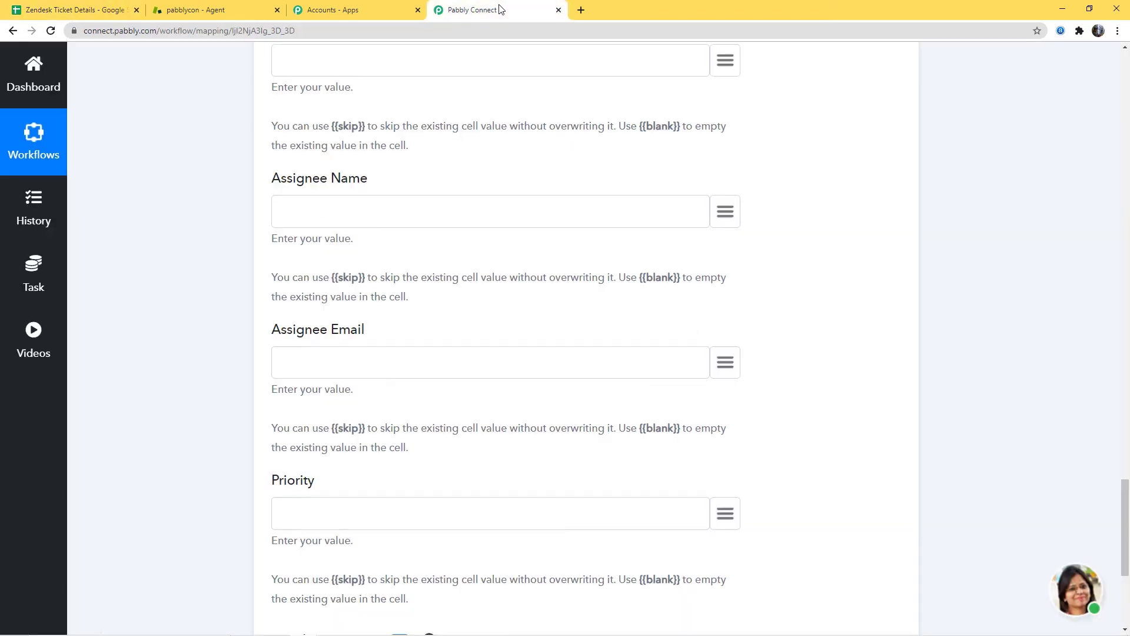
- Map the Ticket Id field to the trigger's ticket_id and the Title field to ticket_title
{"action": "scroll", "coordinate": [1058, 453], "scroll_direction": "up", "scroll_amount": 10}
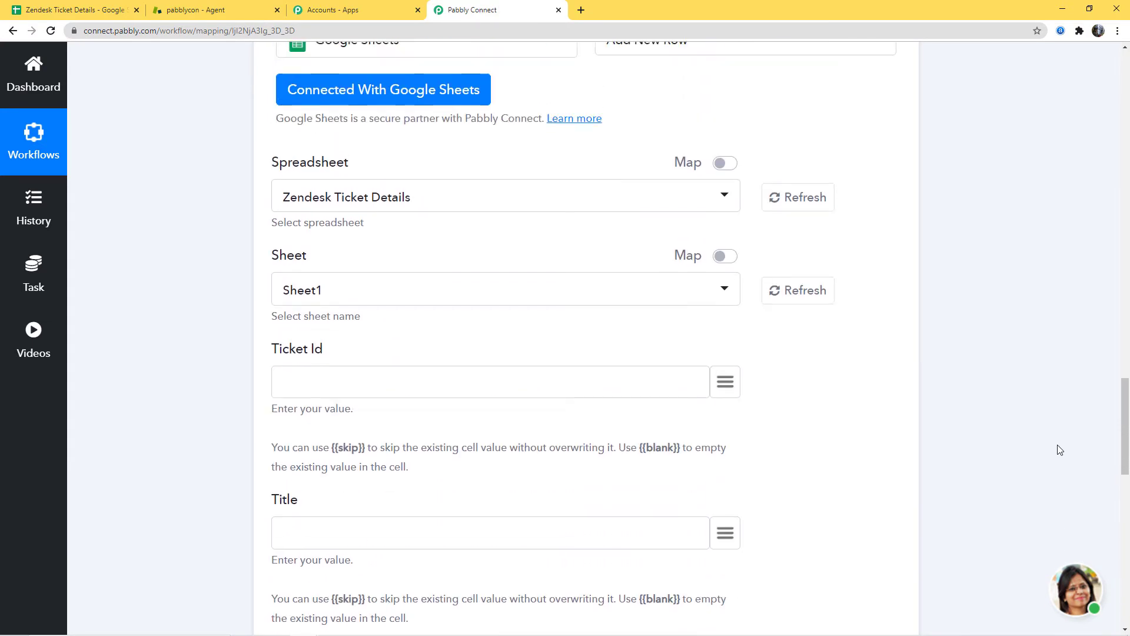
{"action": "scroll", "coordinate": [1058, 447], "scroll_direction": "down", "scroll_amount": 3}
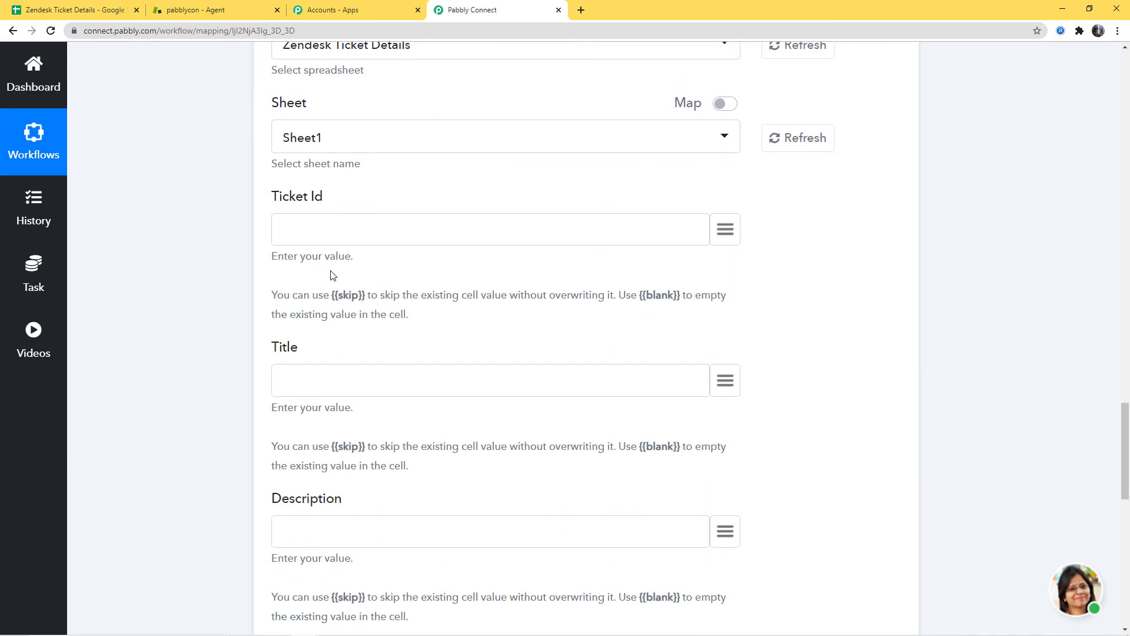
{"action": "left_click", "coordinate": [725, 231]}
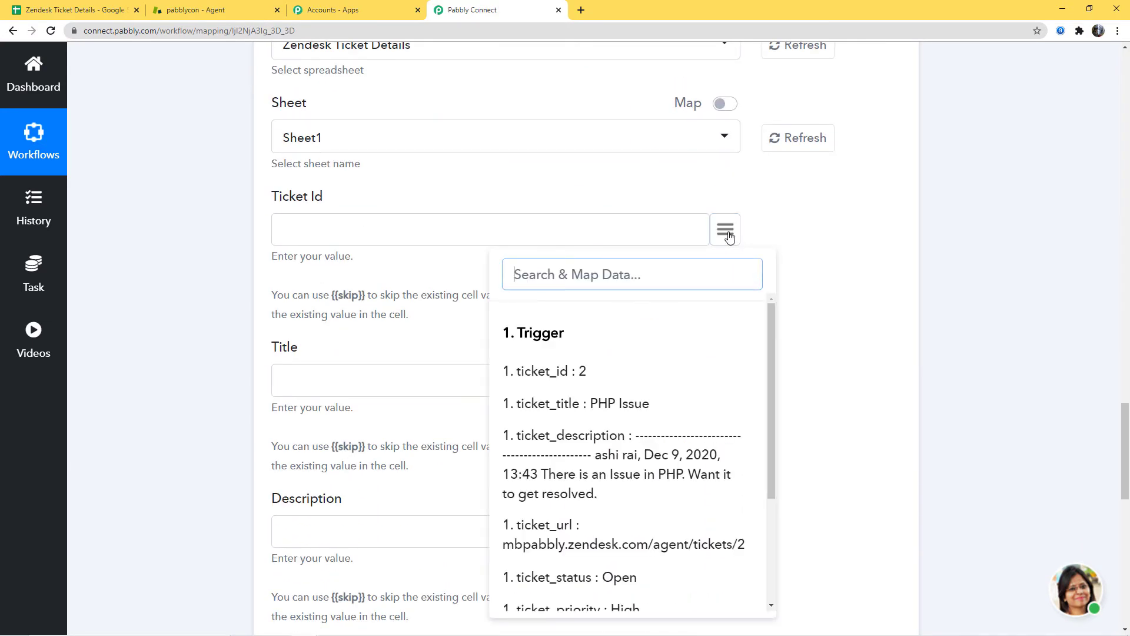
{"action": "left_click", "coordinate": [574, 373]}
{"action": "left_click", "coordinate": [723, 381]}
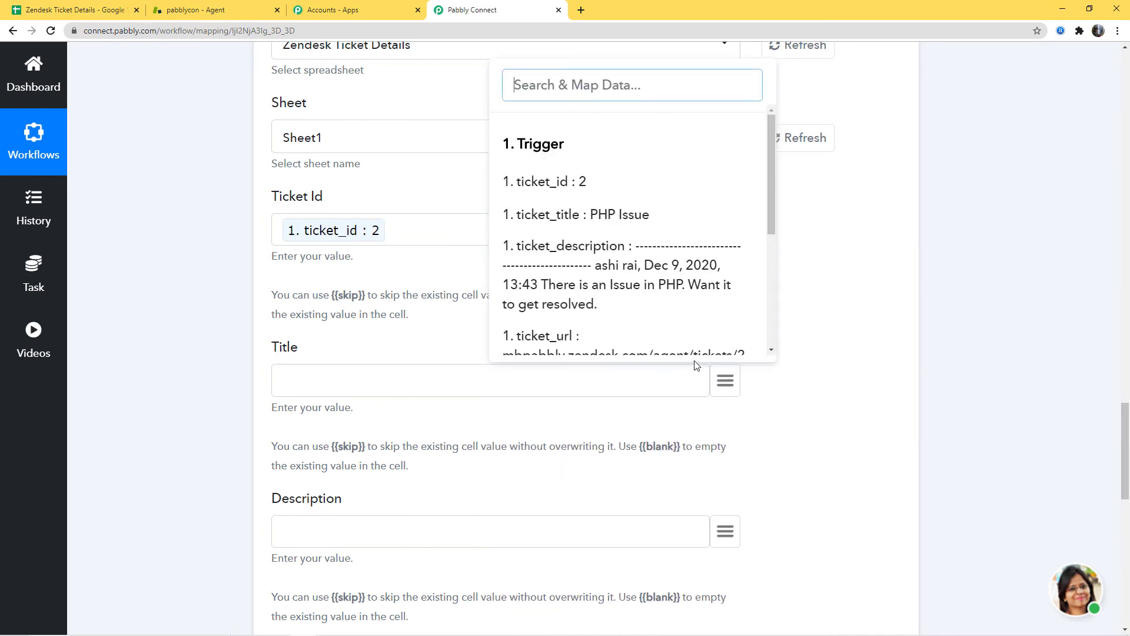
{"action": "left_click", "coordinate": [624, 224]}
- Map the Description field to the trigger's ticket_description and the Assignee Name field to ticket_assignee_name
{"action": "scroll", "coordinate": [854, 264], "scroll_direction": "down", "scroll_amount": 3}
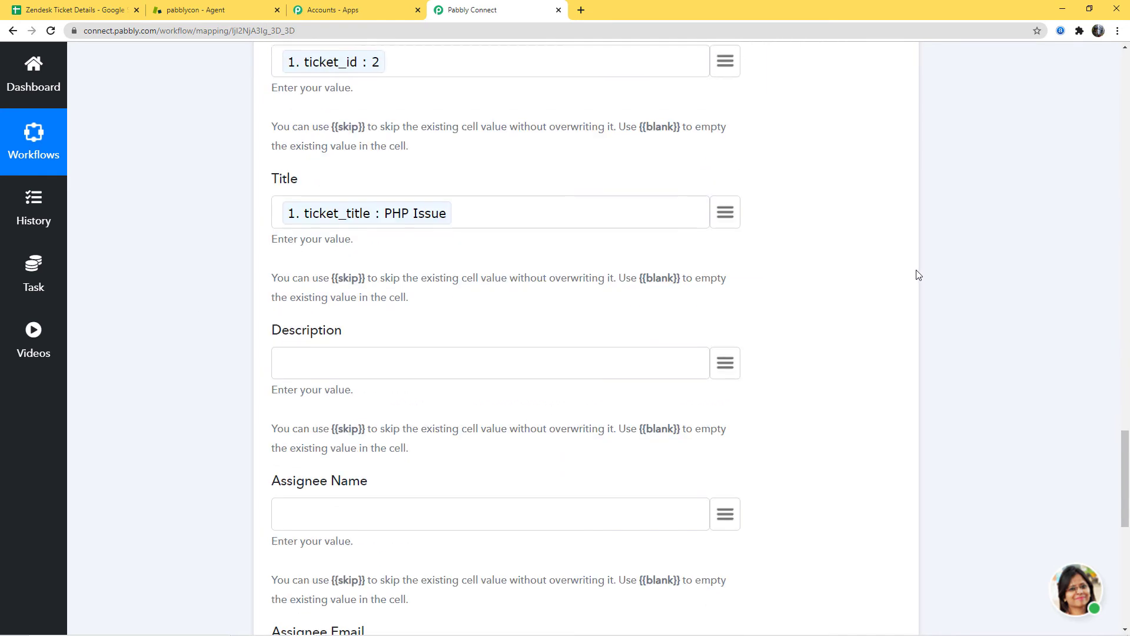
{"action": "left_click", "coordinate": [730, 357]}
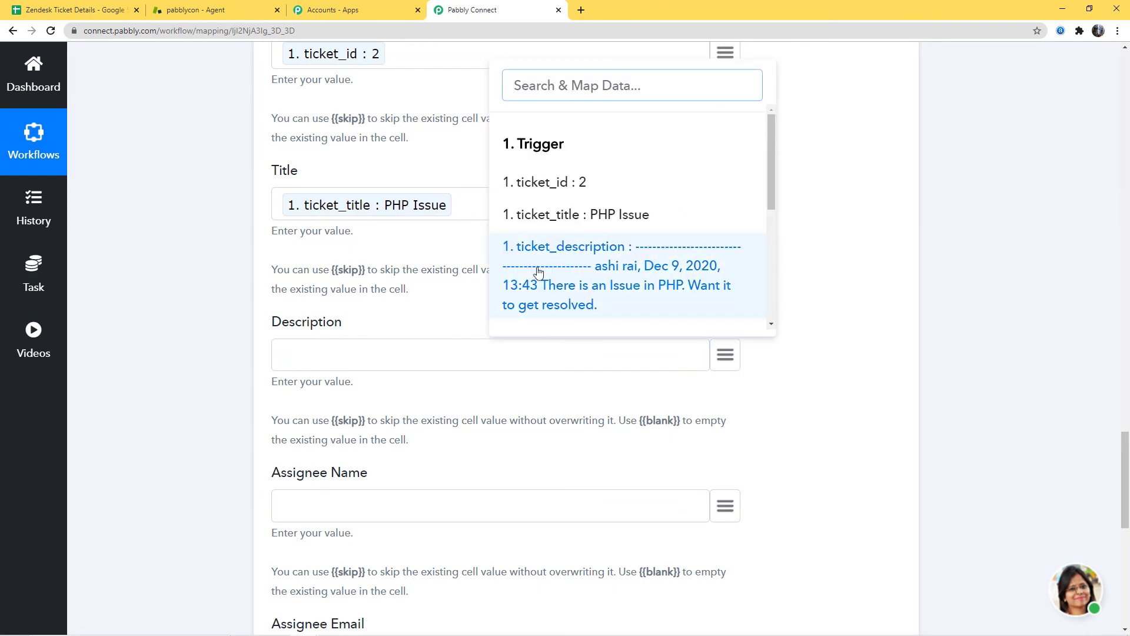
{"action": "left_click", "coordinate": [636, 284]}
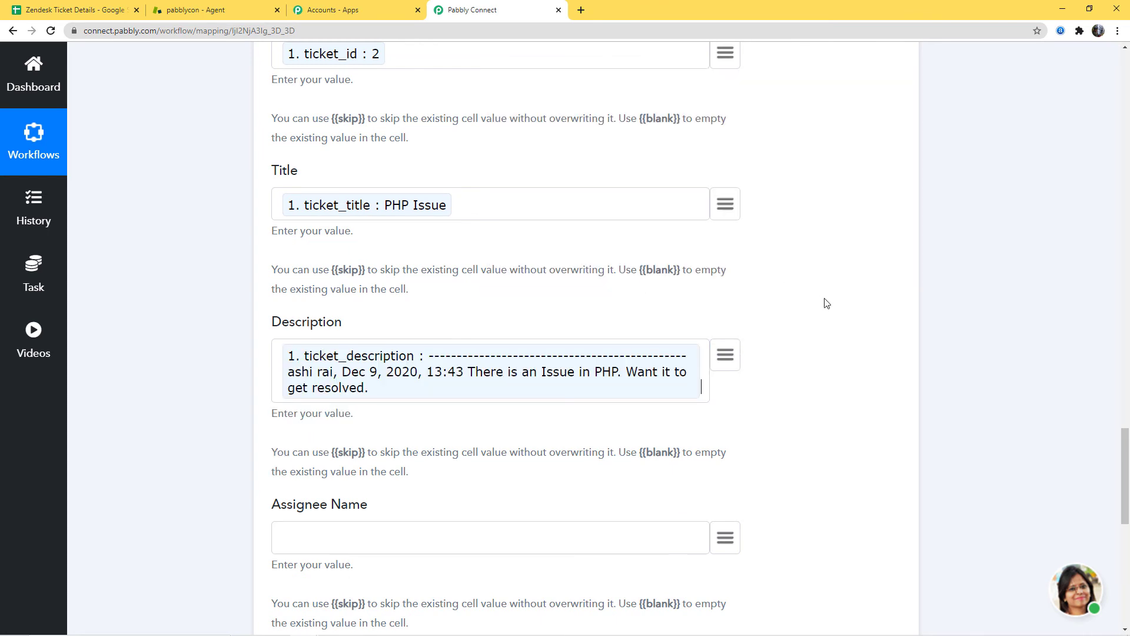
{"action": "scroll", "coordinate": [830, 305], "scroll_direction": "down", "scroll_amount": 4}
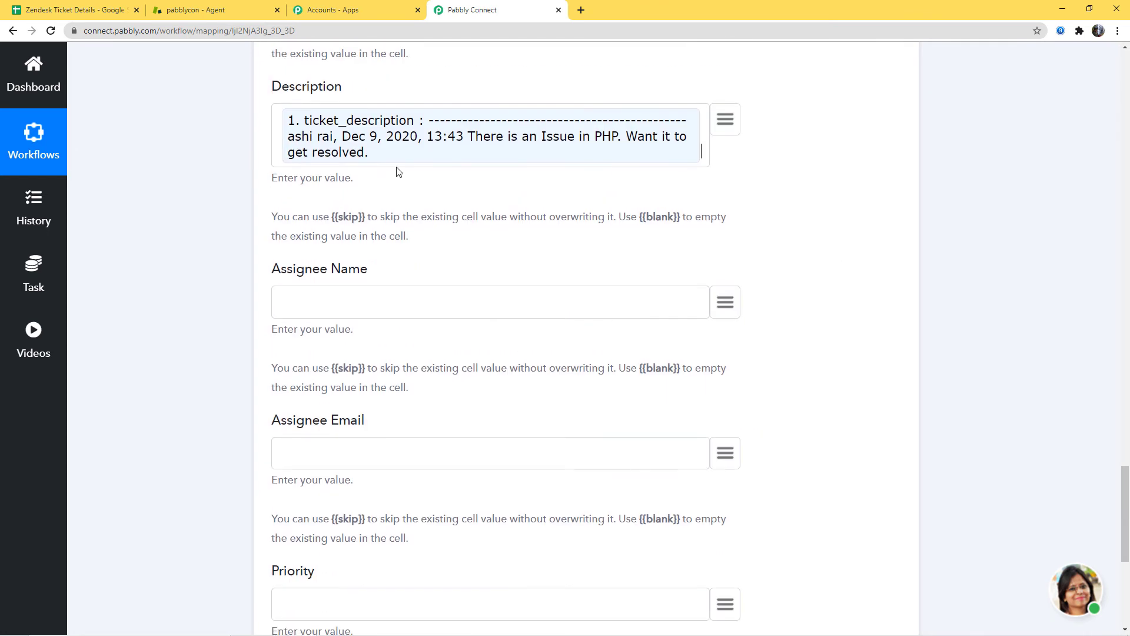
{"action": "left_click", "coordinate": [725, 302]}
{"action": "scroll", "coordinate": [662, 498], "scroll_direction": "down", "scroll_amount": 3}
{"action": "scroll", "coordinate": [677, 451], "scroll_direction": "down", "scroll_amount": 1}
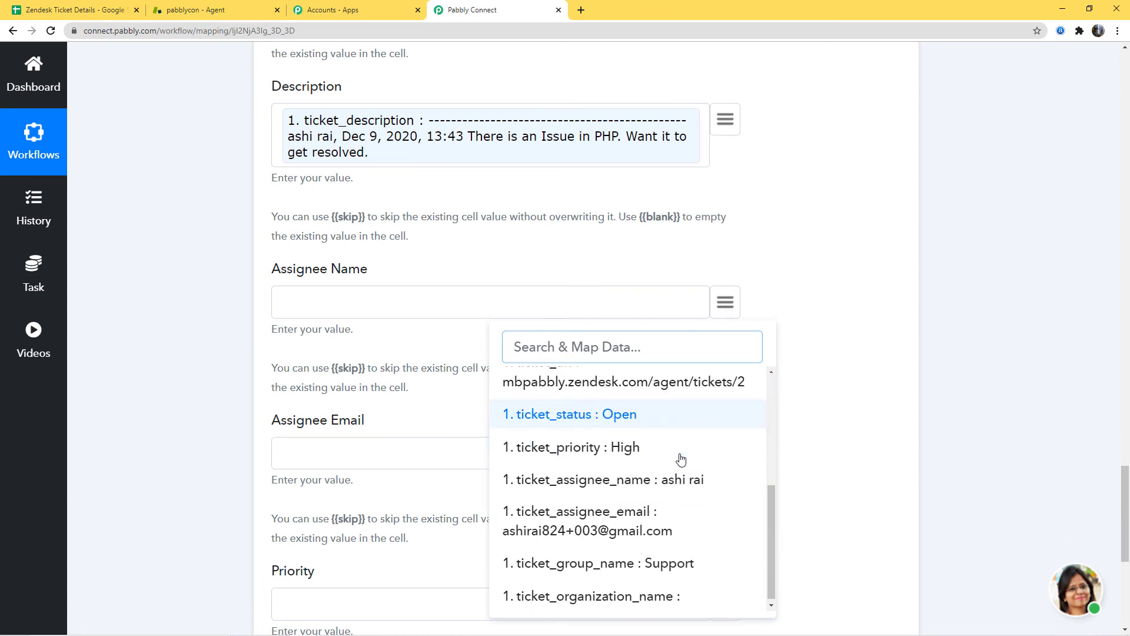
{"action": "left_click", "coordinate": [638, 477]}
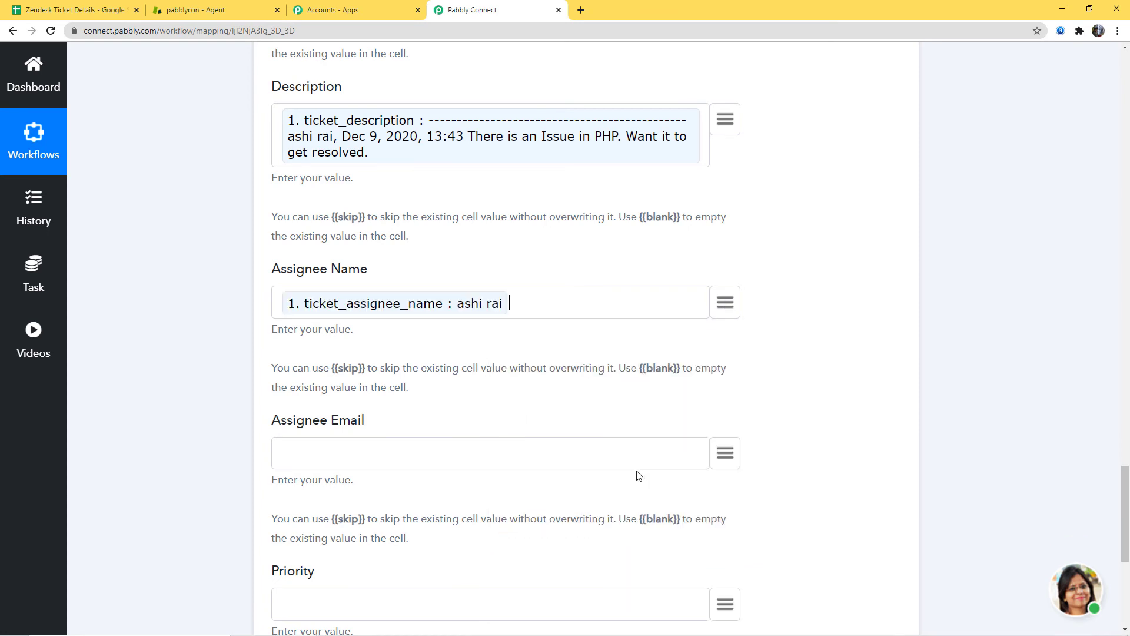
- Map the Assignee Email field to the trigger's ticket_assignee_email and the Priority field to ticket_priority
{"action": "scroll", "coordinate": [658, 455], "scroll_direction": "down", "scroll_amount": 2}
{"action": "left_click", "coordinate": [725, 335]}
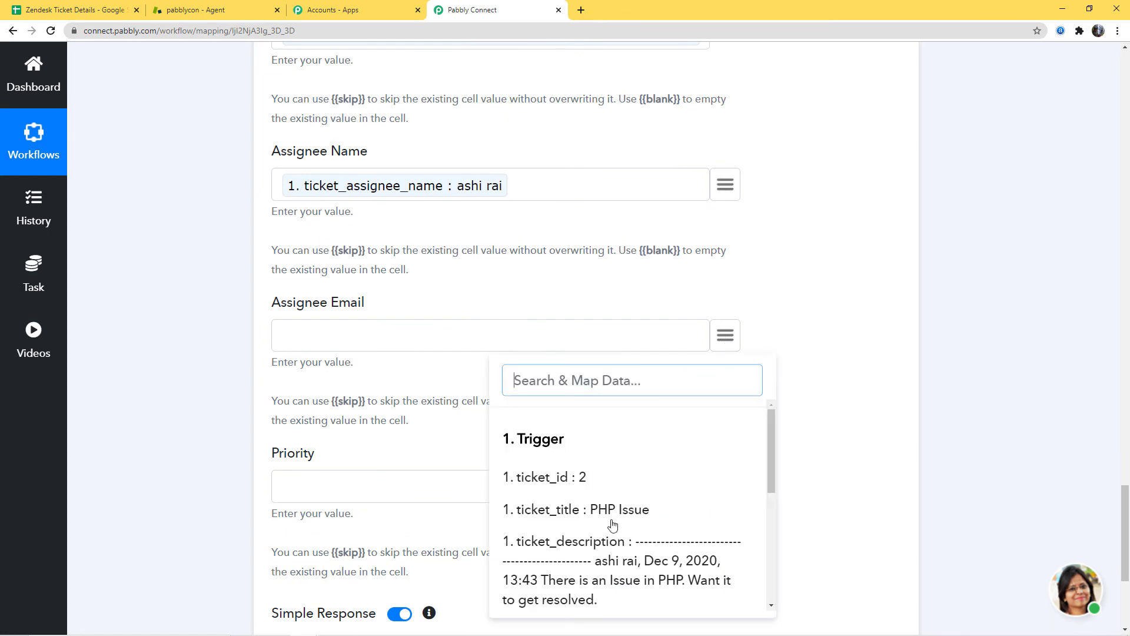
{"action": "scroll", "coordinate": [648, 524], "scroll_direction": "down", "scroll_amount": 2}
{"action": "left_click", "coordinate": [713, 481]}
{"action": "scroll", "coordinate": [713, 481], "scroll_direction": "down", "scroll_amount": 3}
{"action": "left_click", "coordinate": [725, 309]}
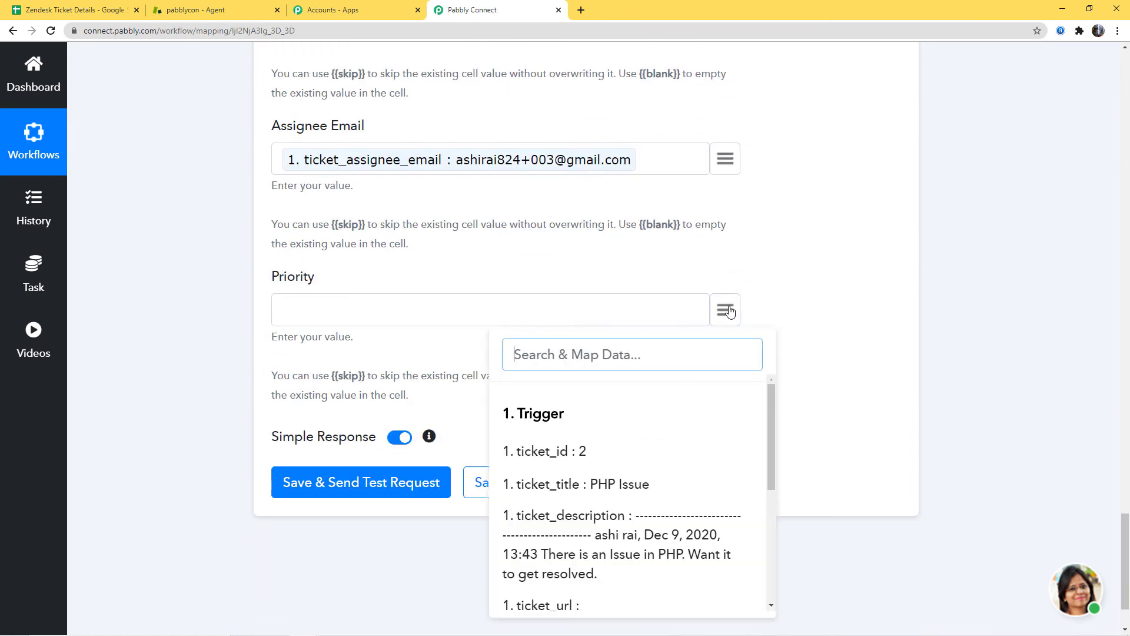
{"action": "type", "text": "pri"}
{"action": "left_click", "coordinate": [585, 435]}
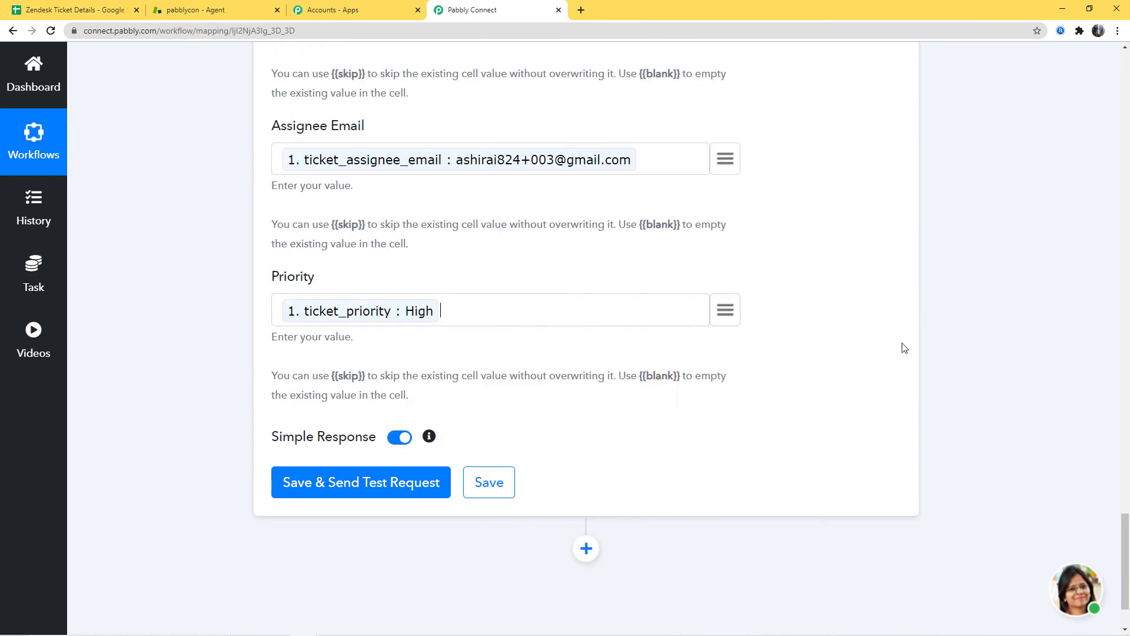
- Send a test request for the Add New Row action, review its API response and save the action
{"action": "left_click", "coordinate": [355, 491]}
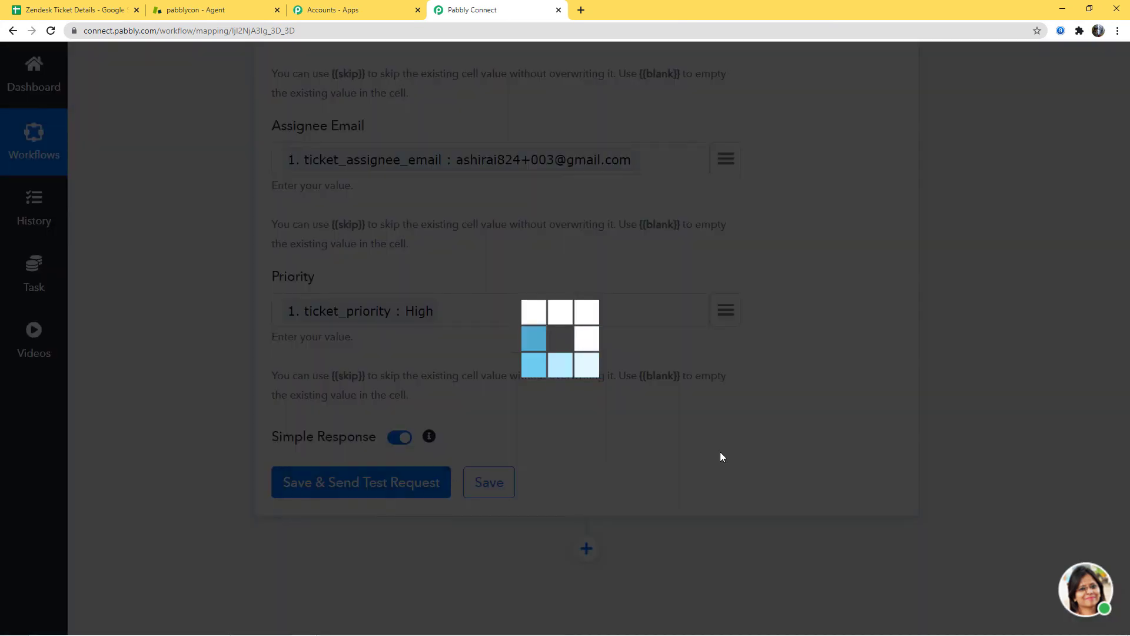
{"action": "scroll", "coordinate": [747, 452], "scroll_direction": "down", "scroll_amount": 4}
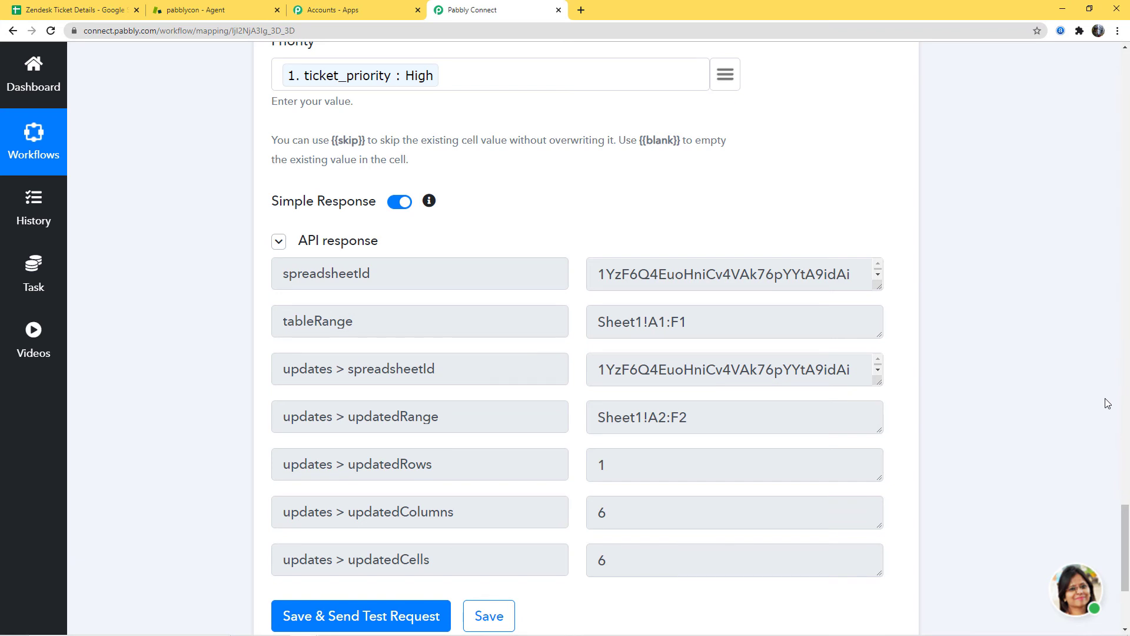
{"action": "scroll", "coordinate": [941, 418], "scroll_direction": "down", "scroll_amount": 3}
{"action": "left_click", "coordinate": [502, 442]}
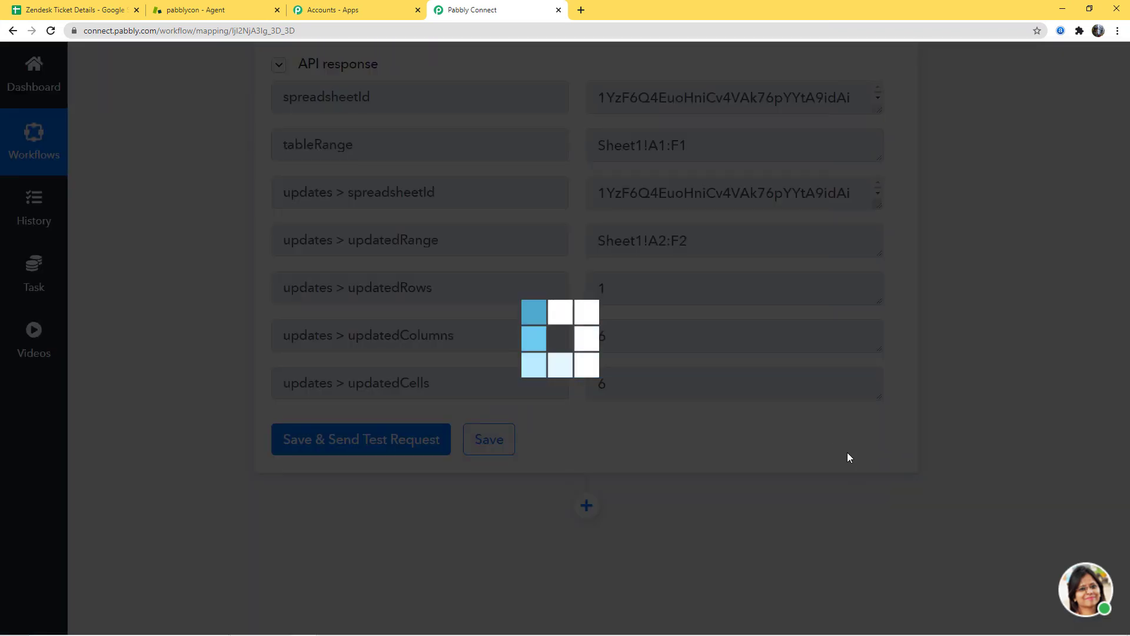
{"action": "left_click", "coordinate": [563, 431]}
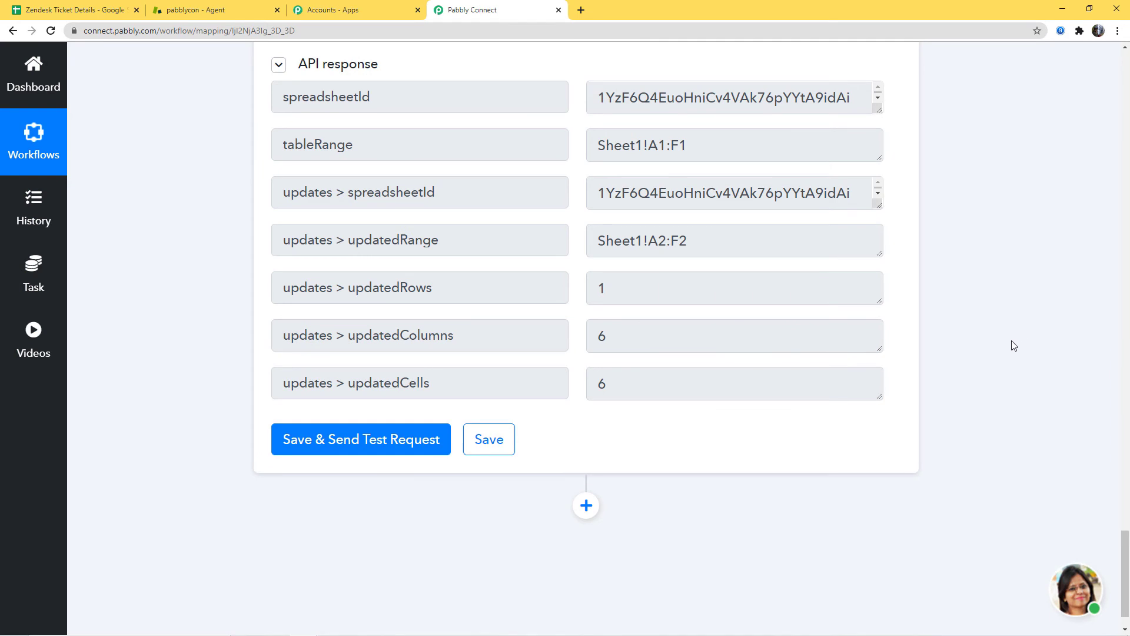
- Switch to the "Zendesk Ticket Details" spreadsheet, check the added row and widen the Priority column F
{"action": "scroll", "coordinate": [981, 269], "scroll_direction": "up", "scroll_amount": 3}
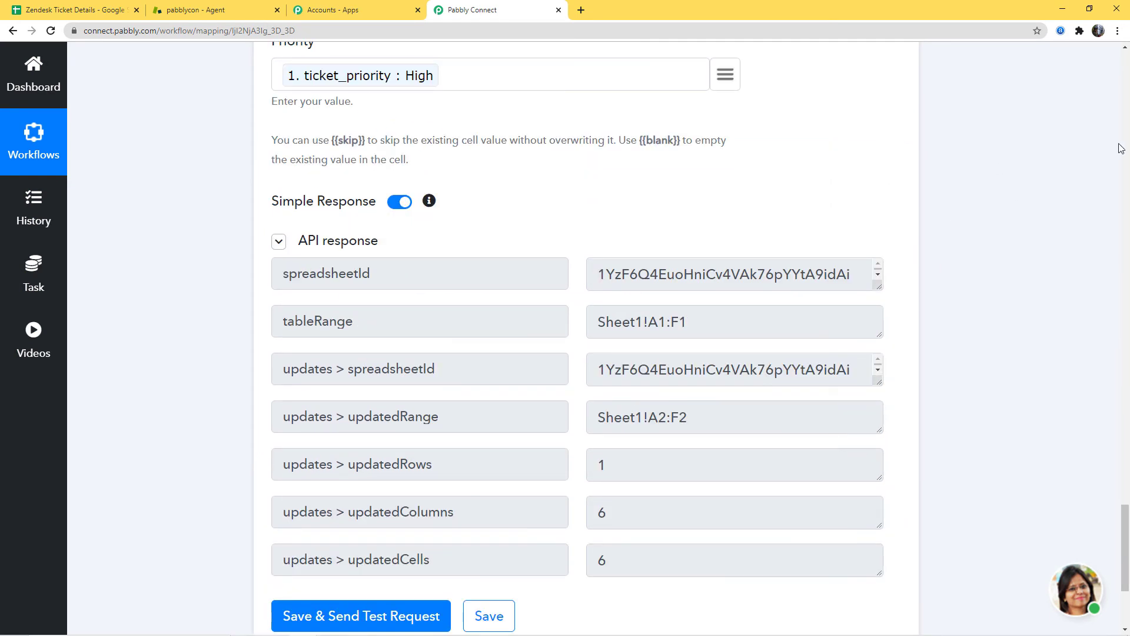
{"action": "left_click", "coordinate": [52, 12]}
{"action": "left_click", "coordinate": [531, 357]}
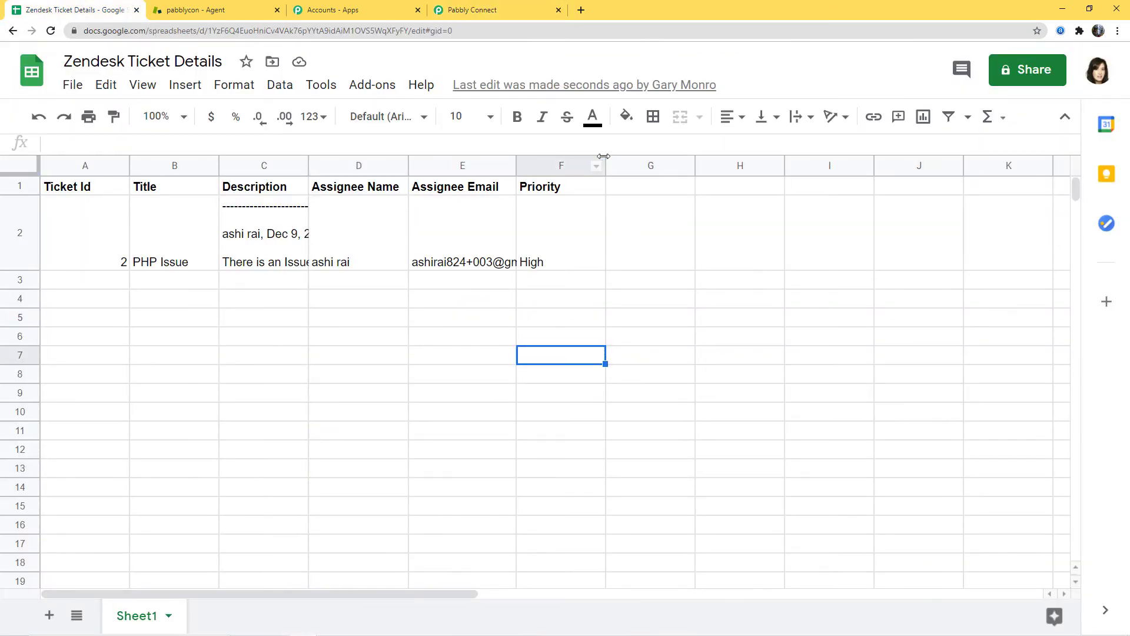
{"action": "left_click_drag", "start_coordinate": [605, 166], "coordinate": [725, 171]}
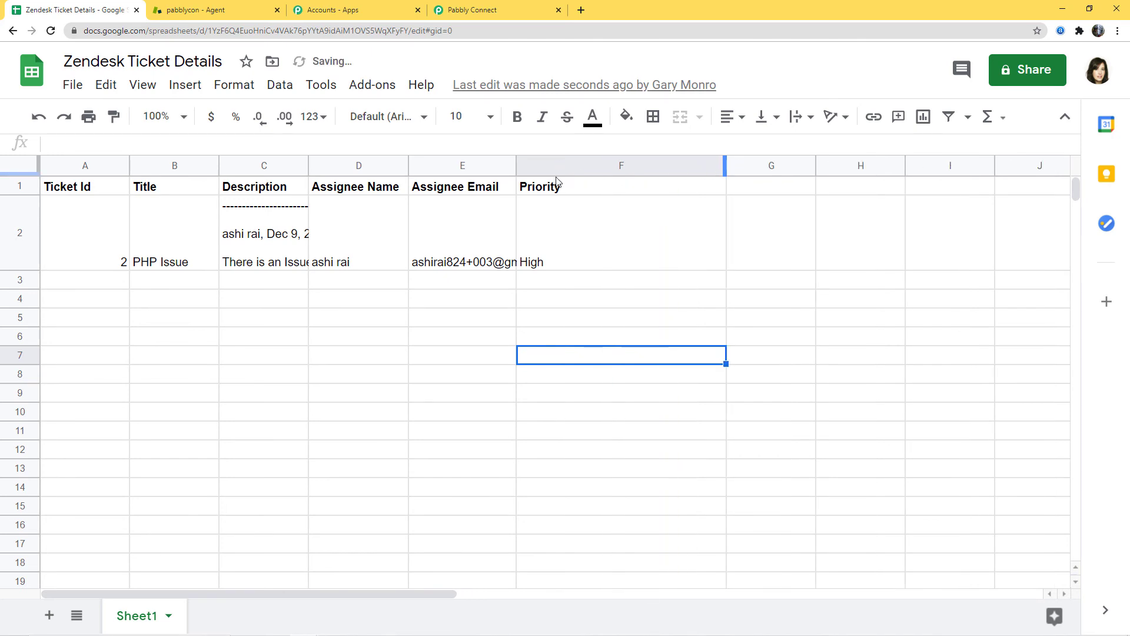
- Widen the Description column C and the Assignee Email column E to fit their full contents
{"action": "double_click", "coordinate": [516, 166]}
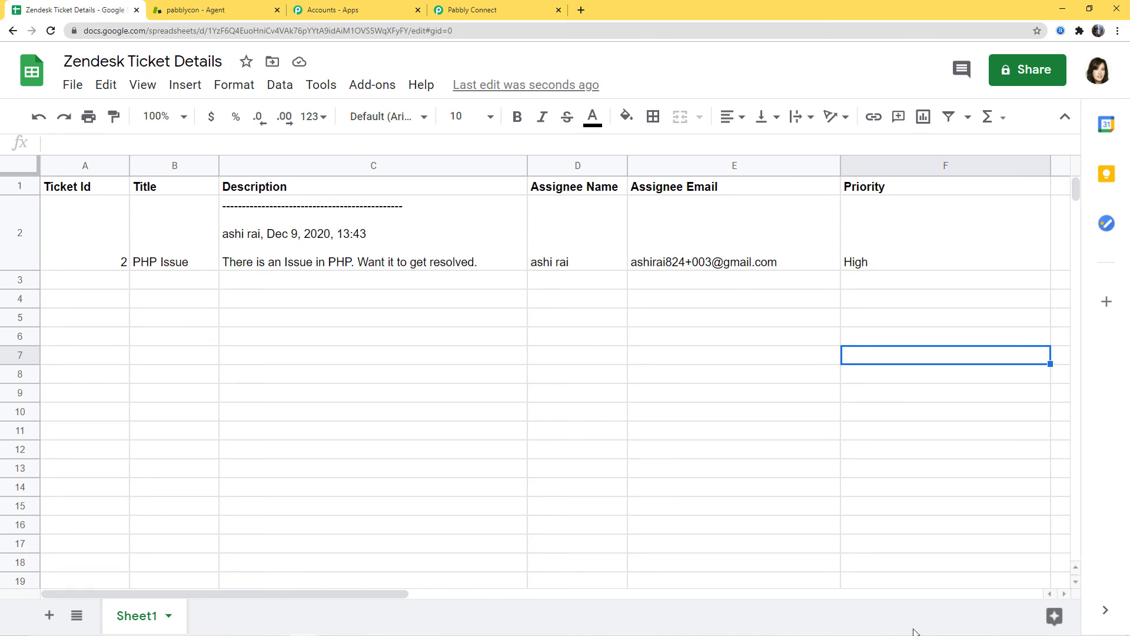
- Switch to Zendesk and start a new ticket with a newly added end user as requester, entering the user's full name and email
{"action": "left_click", "coordinate": [210, 15]}
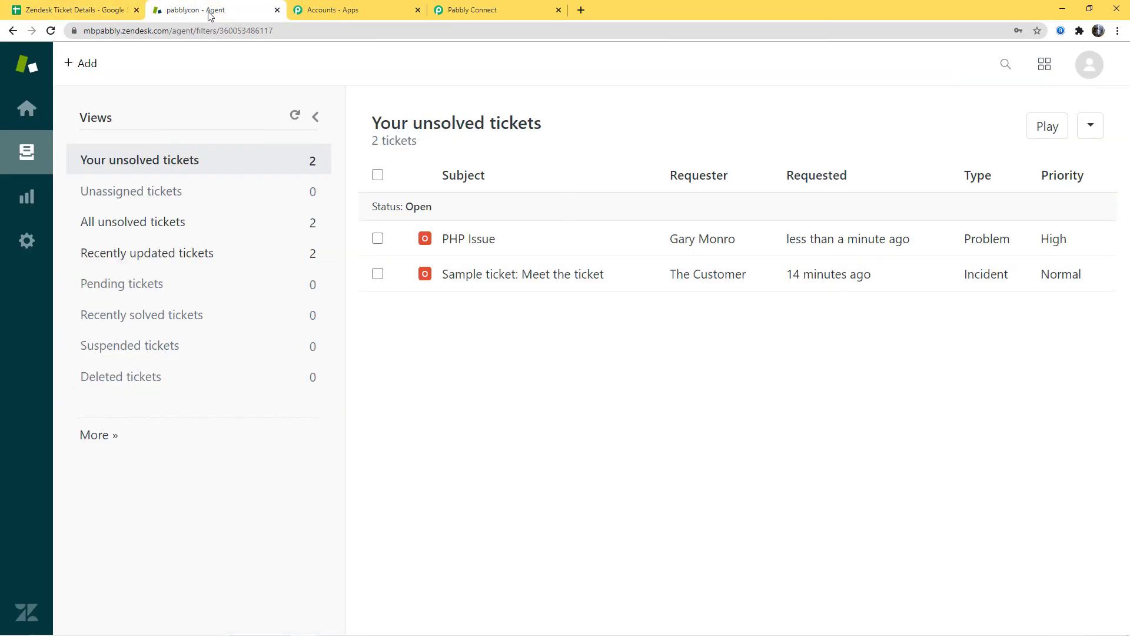
{"action": "left_click", "coordinate": [81, 63]}
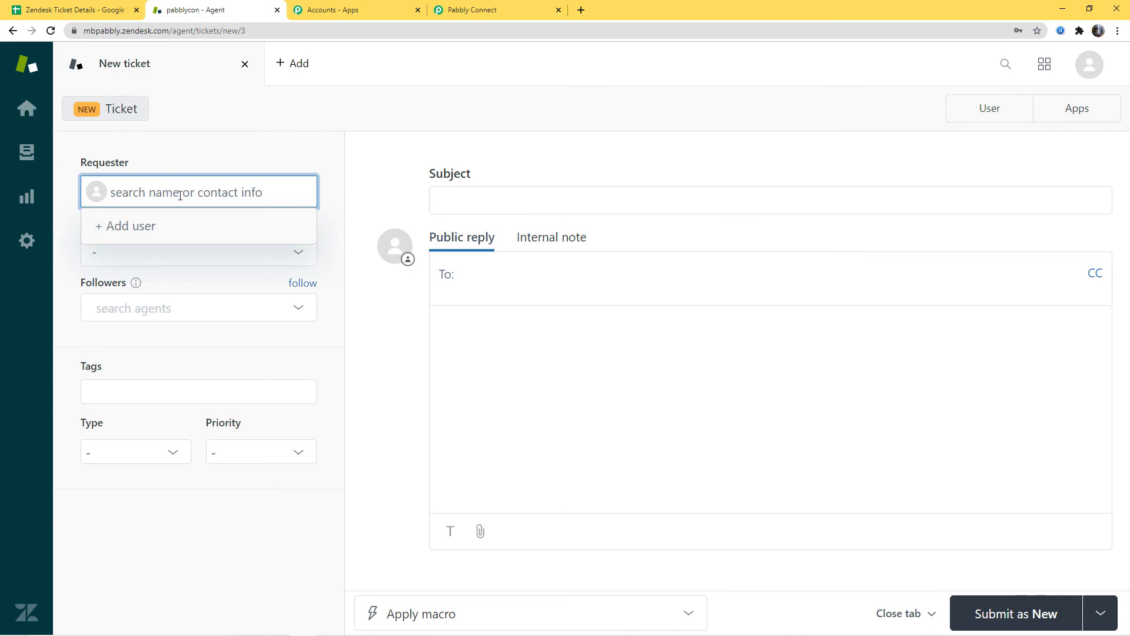
{"action": "left_click", "coordinate": [135, 227]}
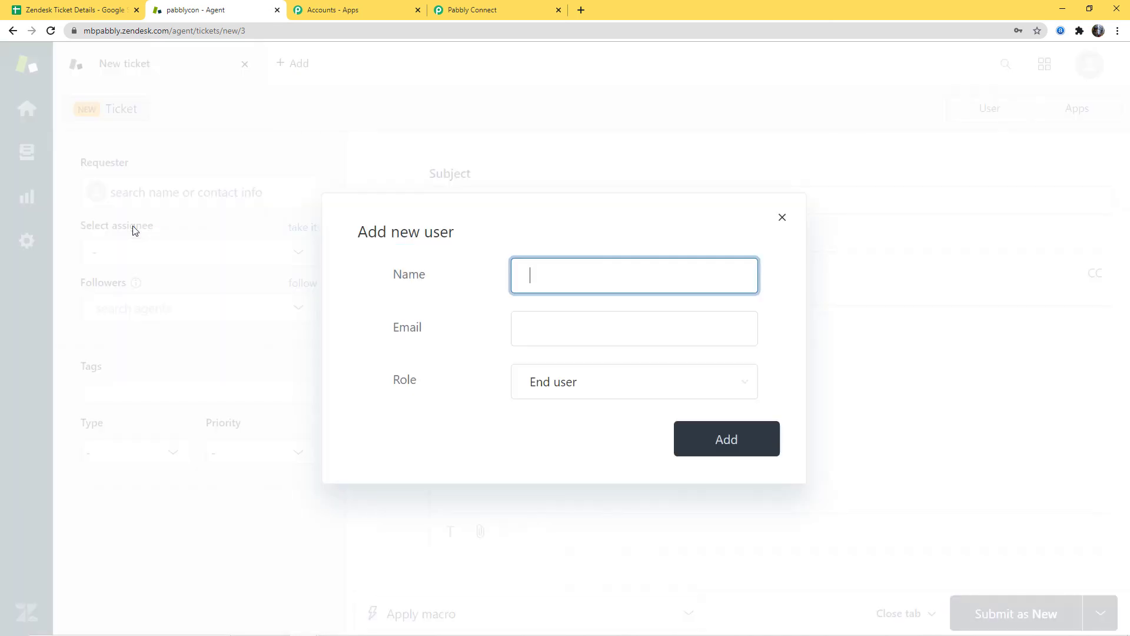
{"action": "type", "text": "Philip Kotler"}
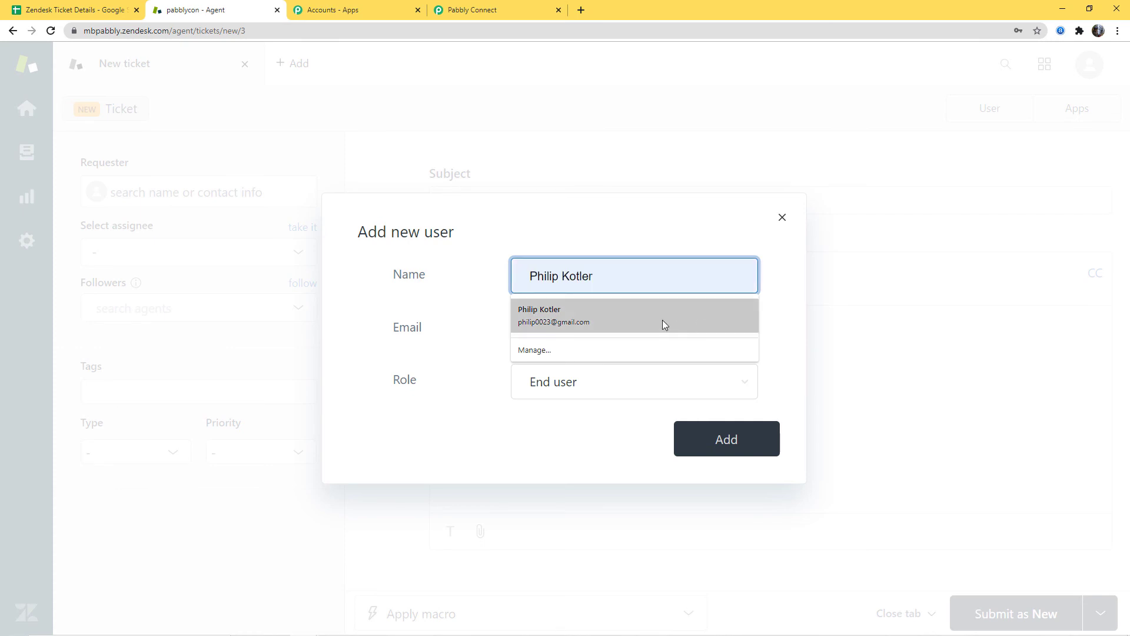
{"action": "left_click", "coordinate": [663, 323]}
{"action": "left_click", "coordinate": [595, 330]}
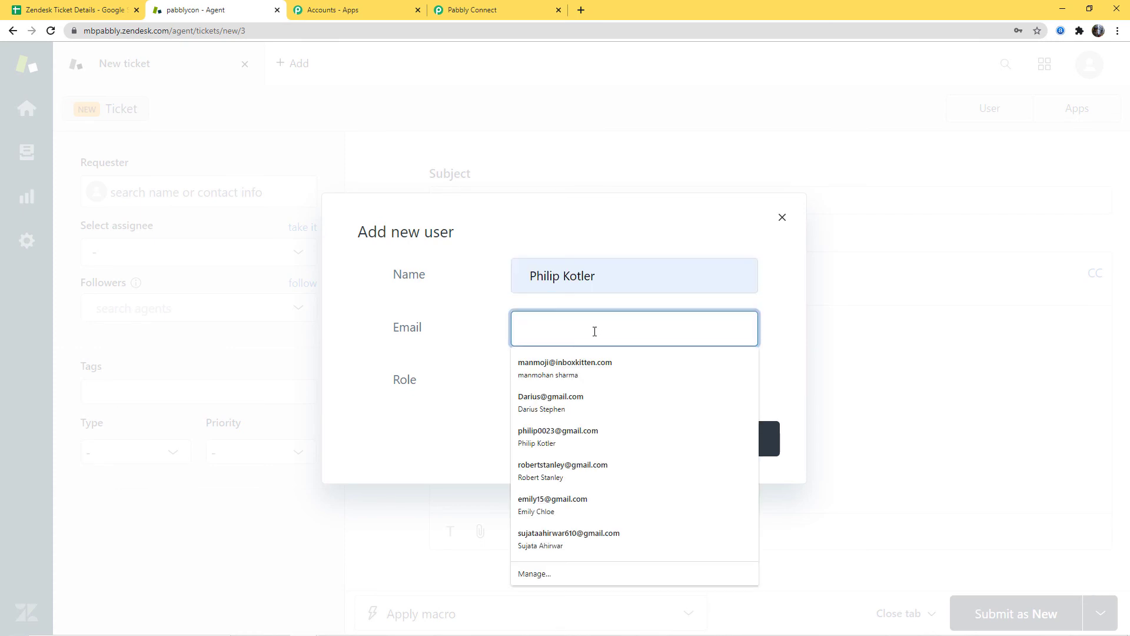
{"action": "type", "text": "p"}
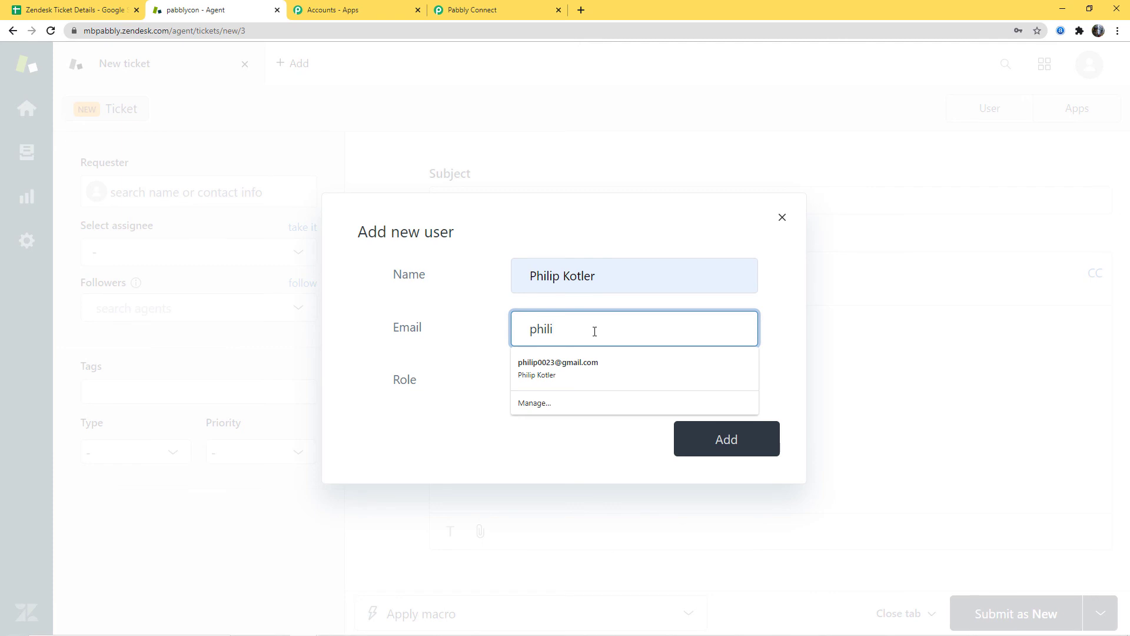
{"action": "type", "text": "hili"}
{"action": "left_click", "coordinate": [575, 362]}
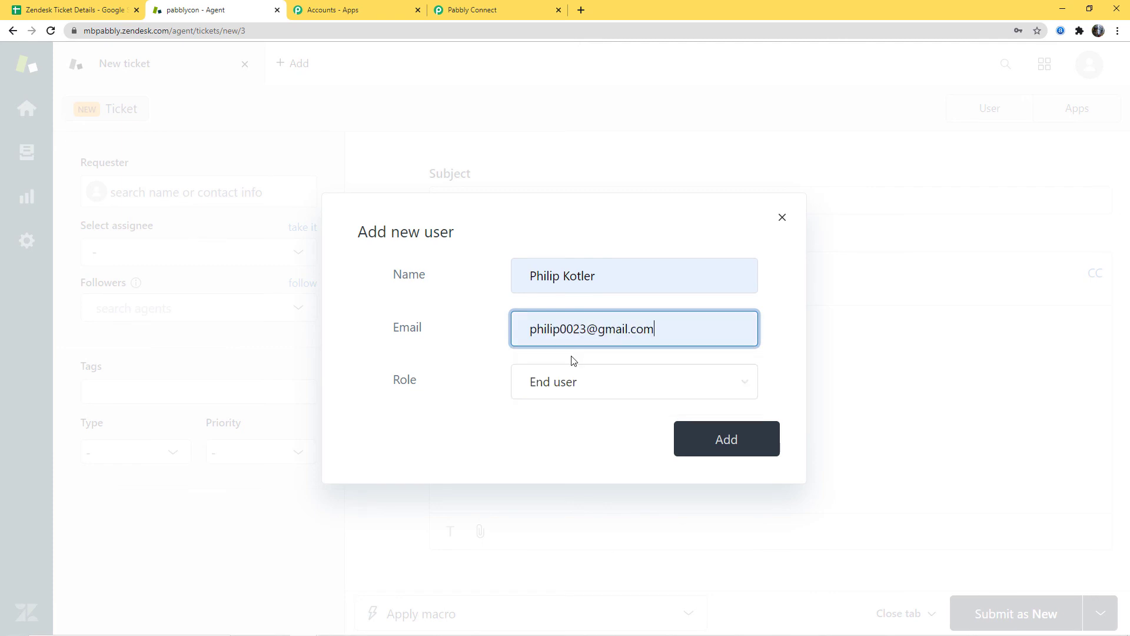
{"action": "left_click", "coordinate": [711, 454]}
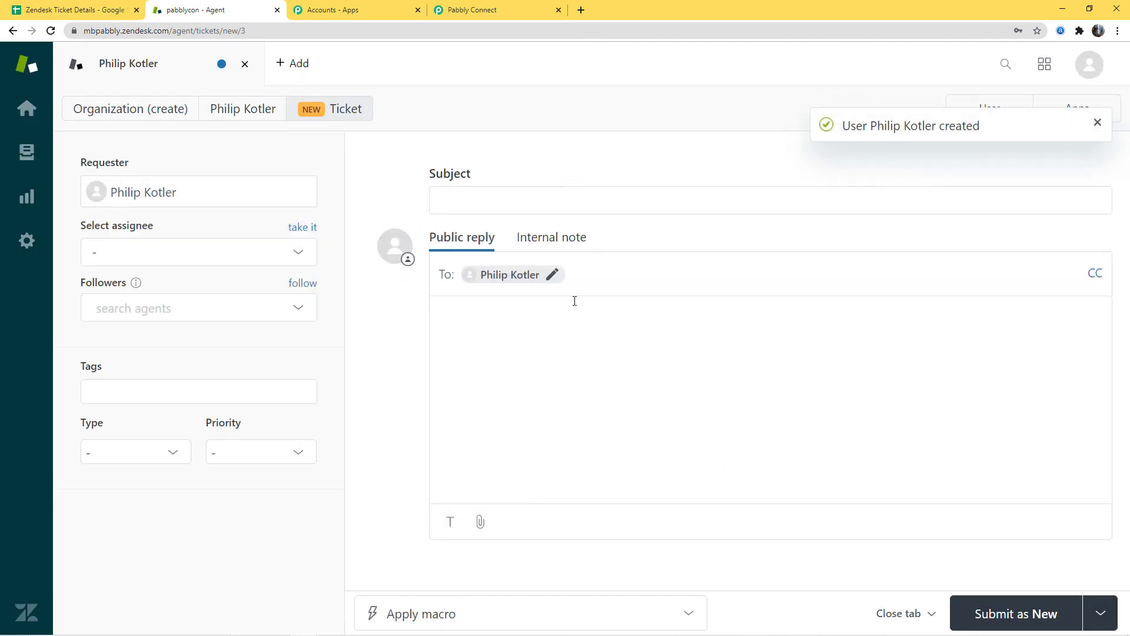
- Set the ticket subject to "Issue in Sign up" and write the reply "There is a issue in Sign Up Process. Need it to get Resolved soon."
{"action": "left_click", "coordinate": [484, 199]}
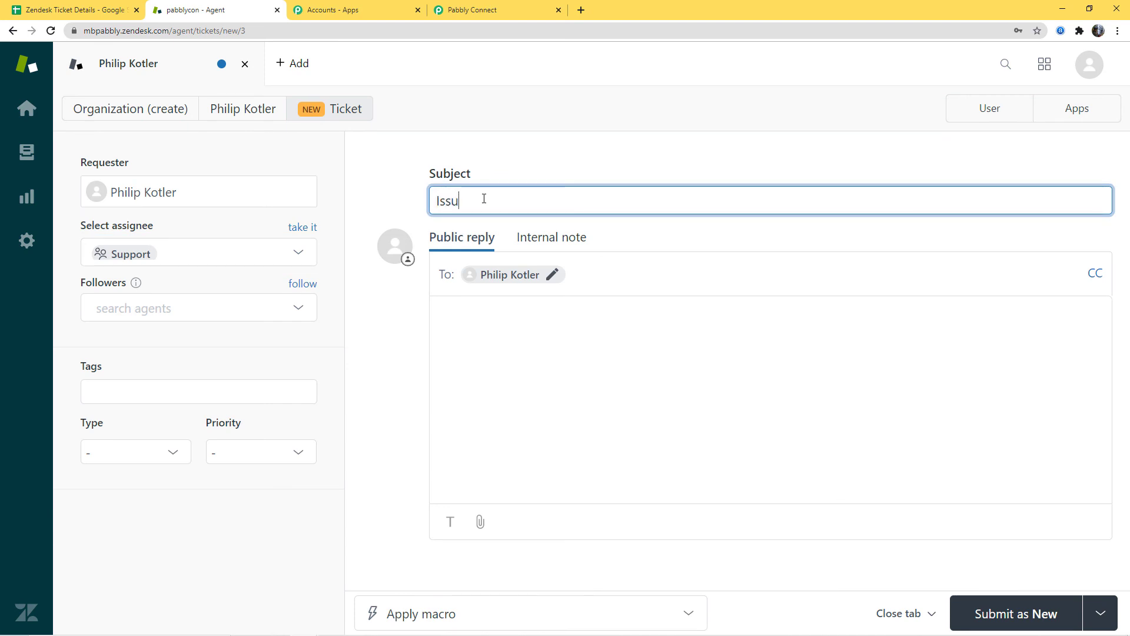
{"action": "type", "text": "Issue in Sign up"}
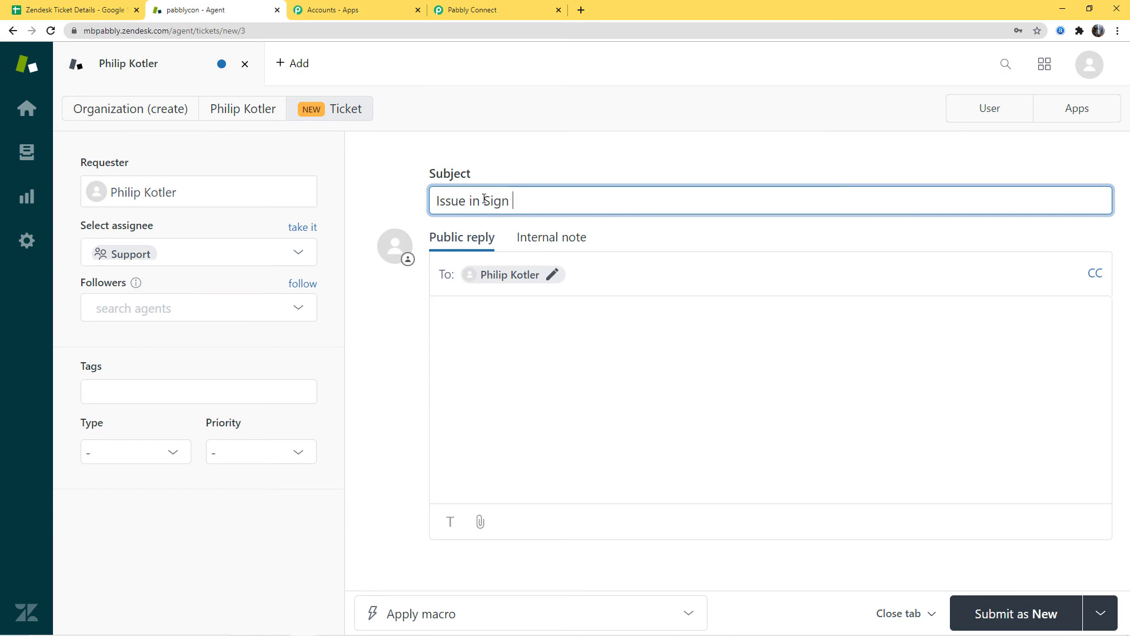
{"action": "left_click", "coordinate": [522, 317]}
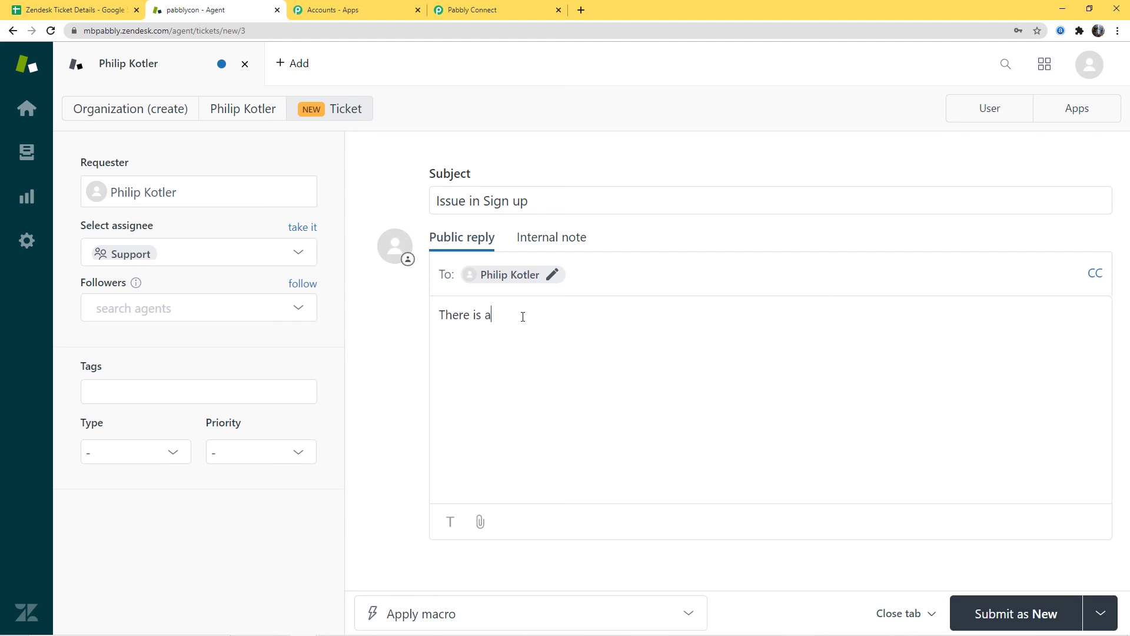
{"action": "type", "text": "There is a issue in Sign Up Process"}
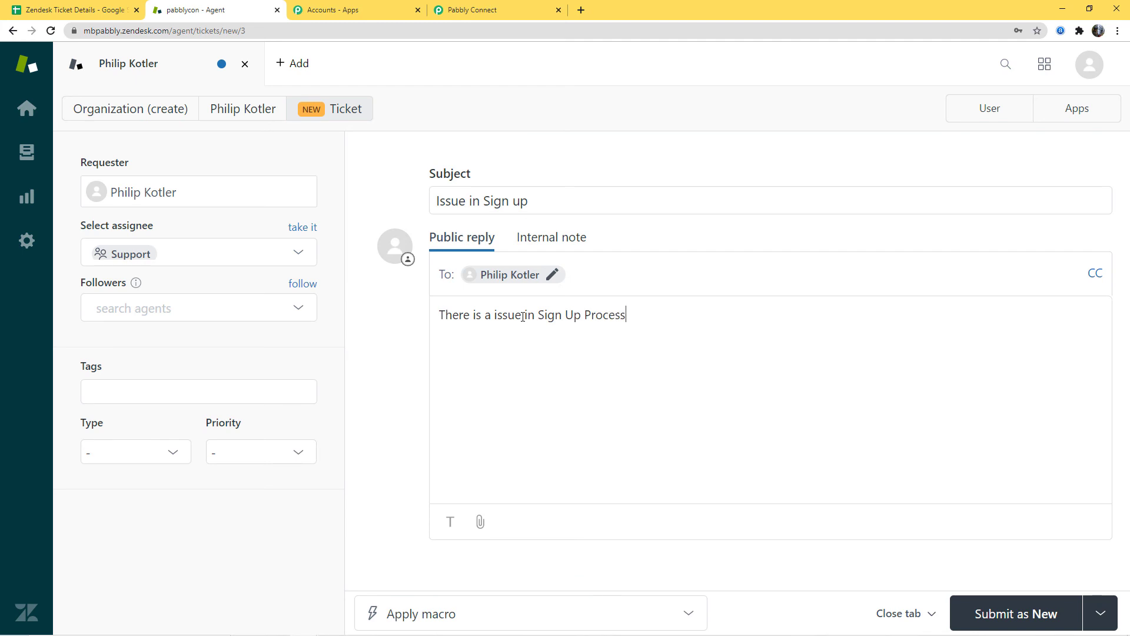
{"action": "type", "text": ". Need it to get Resolved soon."}
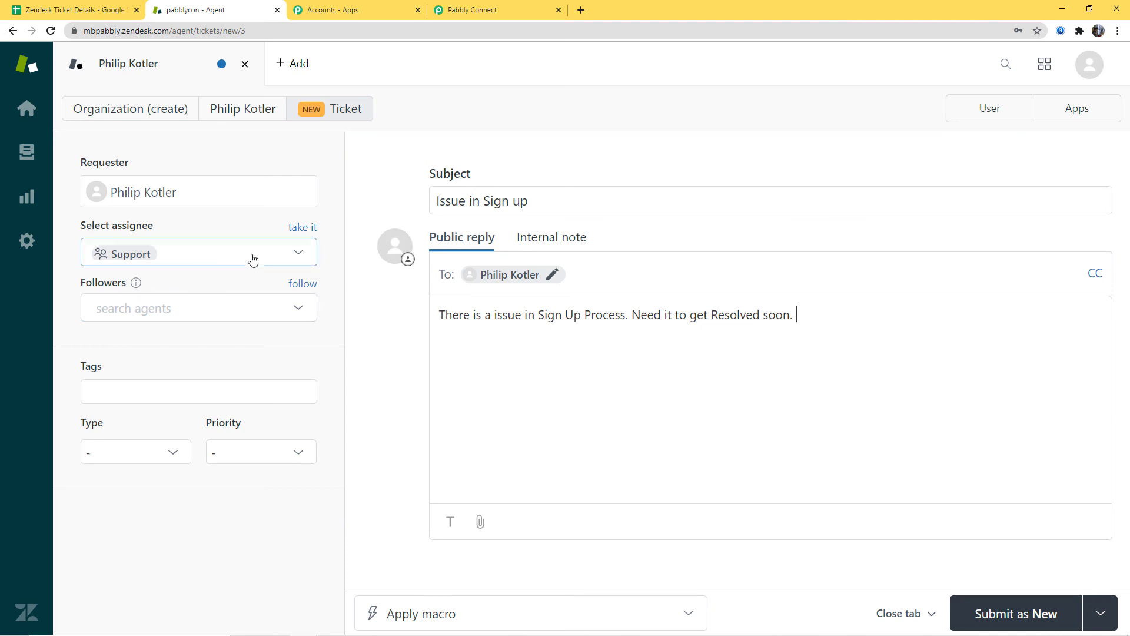
- Assign the ticket to the Support agent with type Problem and priority Low, and submit it as New
{"action": "left_click", "coordinate": [298, 253]}
{"action": "left_click", "coordinate": [156, 360]}
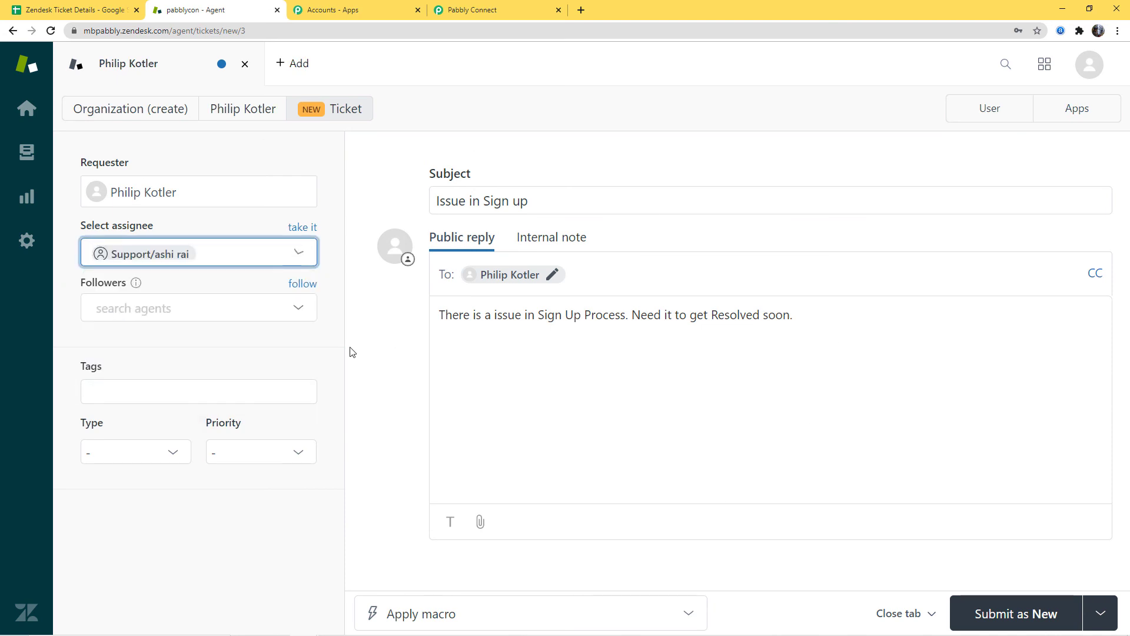
{"action": "left_click", "coordinate": [109, 454]}
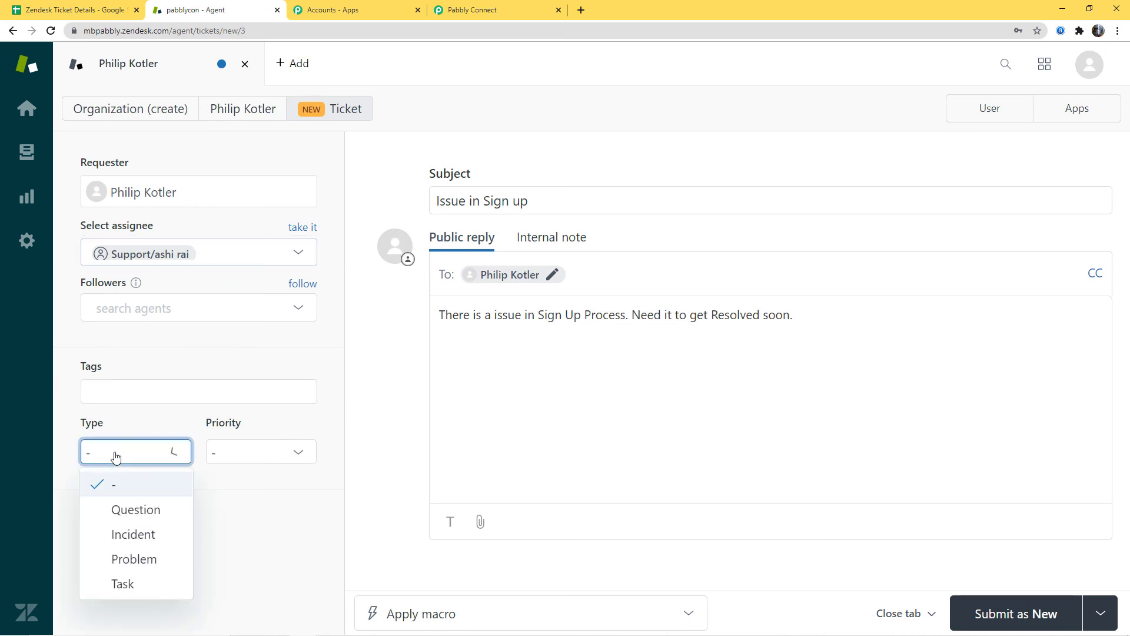
{"action": "left_click", "coordinate": [117, 560]}
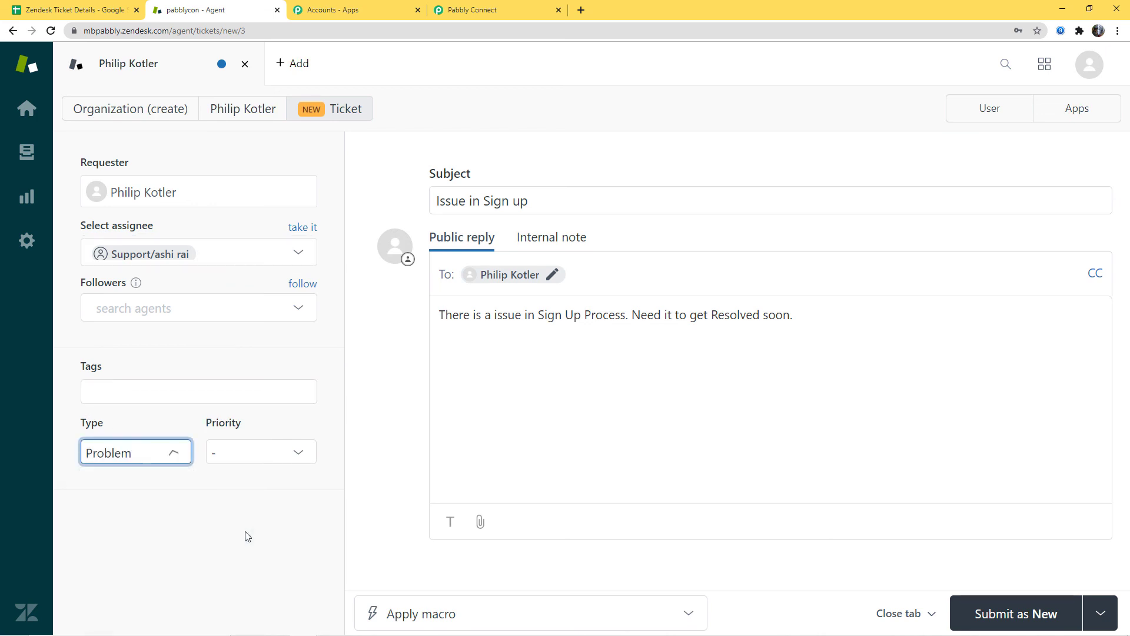
{"action": "left_click", "coordinate": [277, 452]}
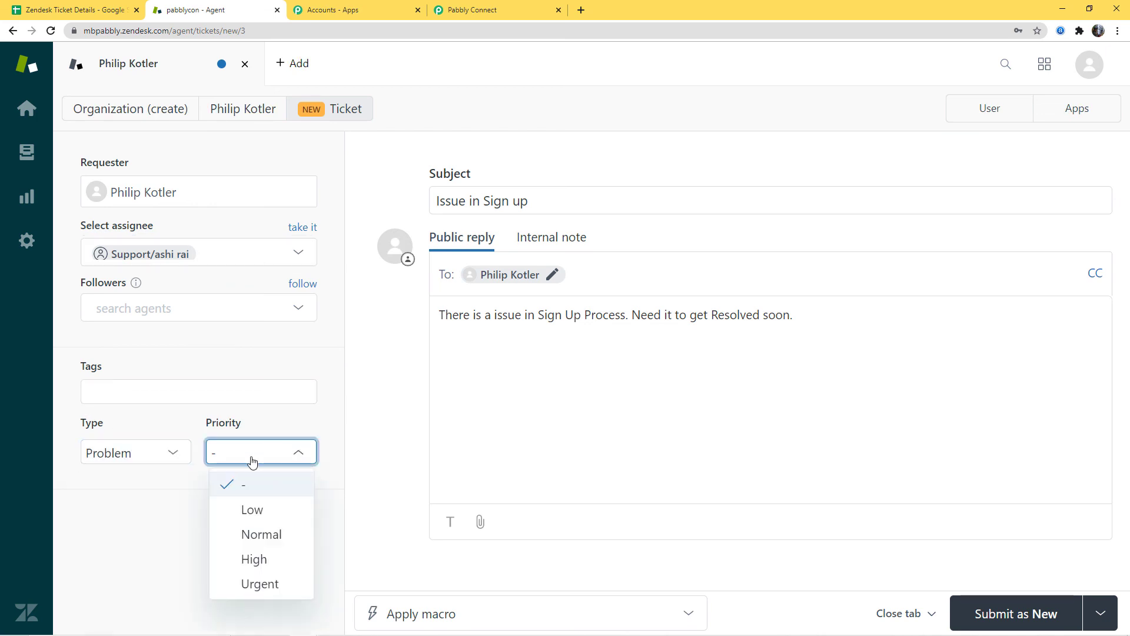
{"action": "left_click", "coordinate": [260, 511]}
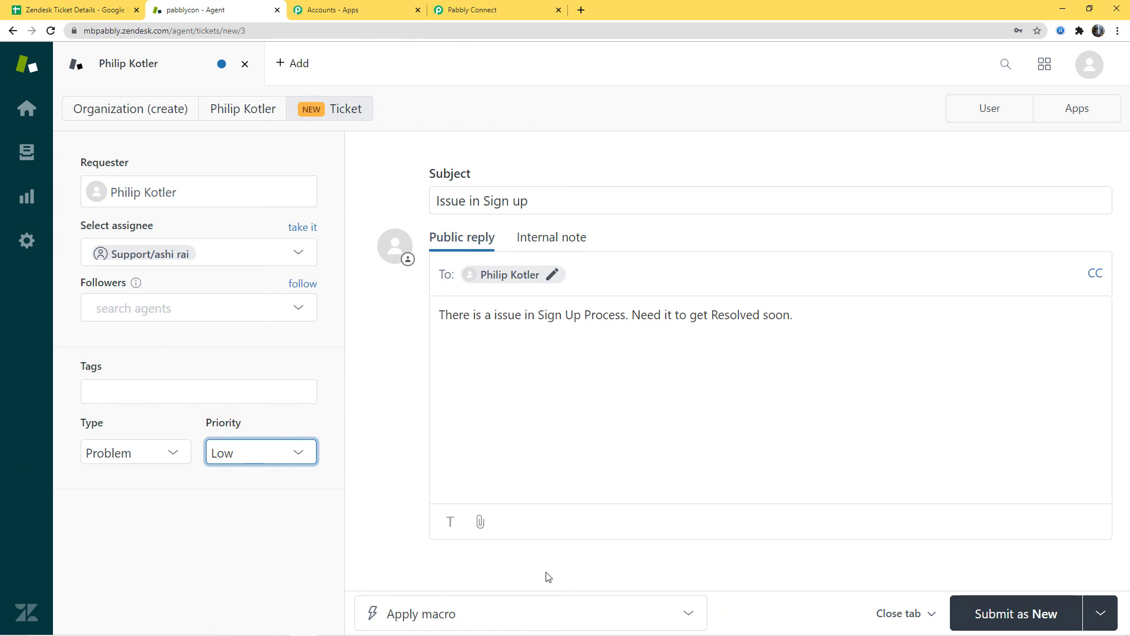
{"action": "left_click", "coordinate": [966, 625]}
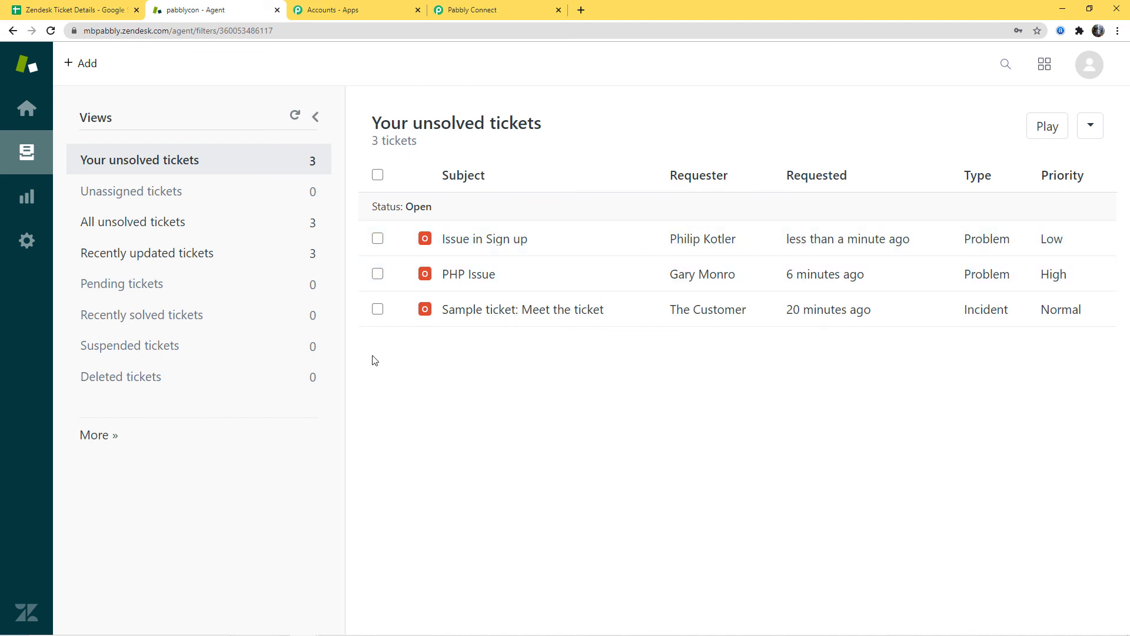
- Switch to the "Zendesk Ticket Details" spreadsheet, widen the Description column C and check the new ticket's row across to Priority
{"action": "left_click", "coordinate": [68, 10]}
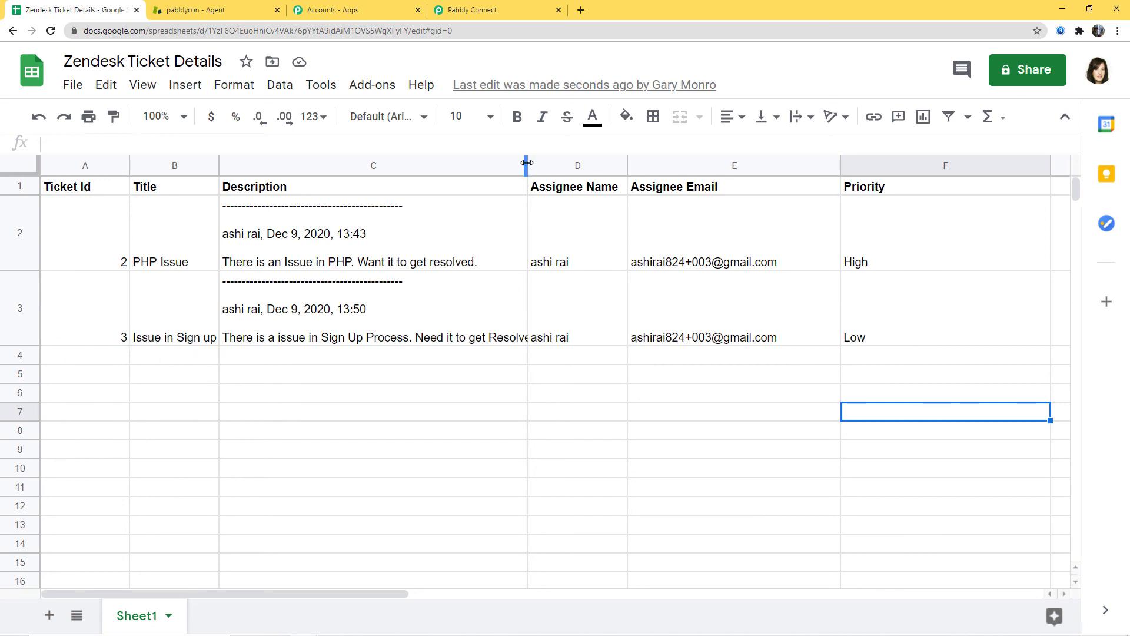
{"action": "left_click_drag", "start_coordinate": [526, 162], "coordinate": [586, 164]}
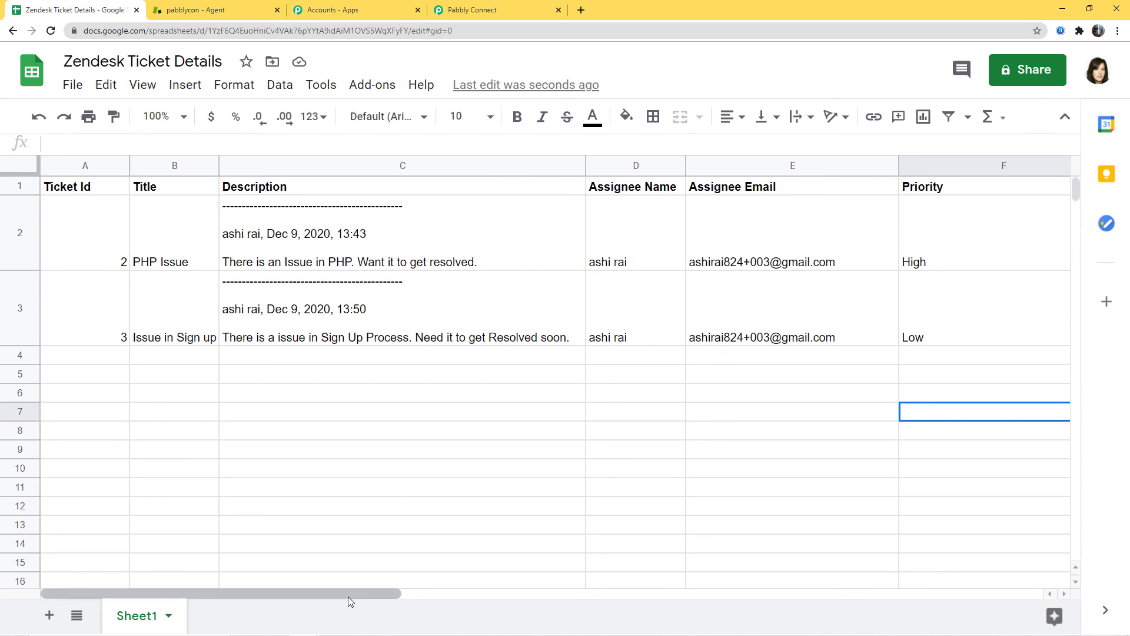
{"action": "left_click_drag", "start_coordinate": [348, 596], "coordinate": [616, 598]}
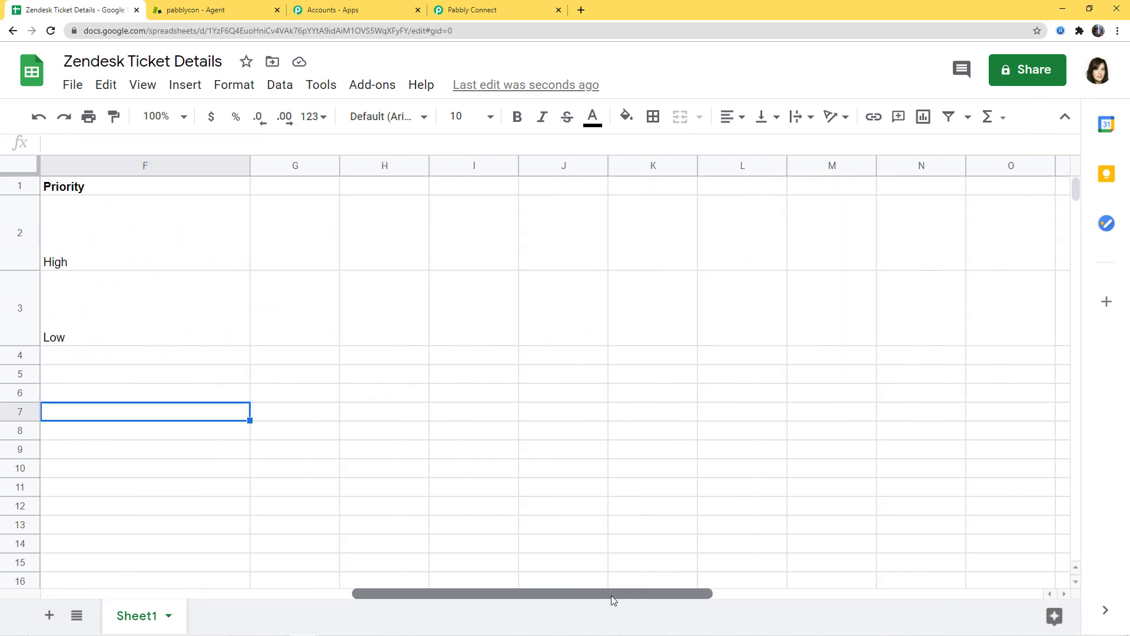
{"action": "left_click", "coordinate": [431, 462]}
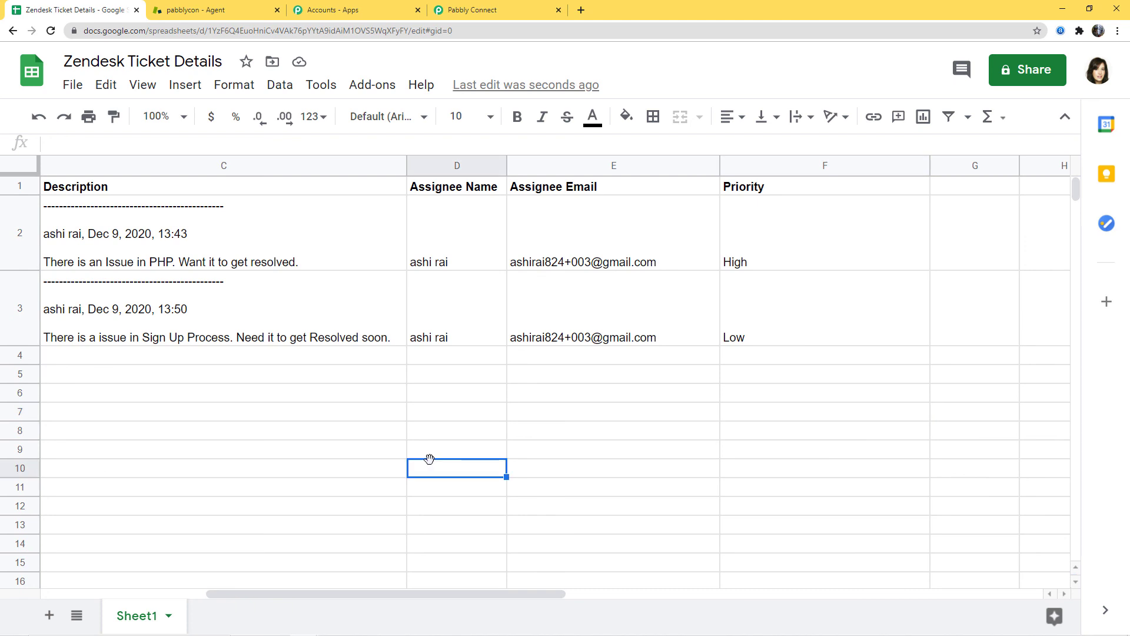
- Return to the "Zendesk to Google Sheets" workflow in Pabbly Connect and collapse its trigger and action to review the overall setup
{"action": "left_click", "coordinate": [484, 12]}
{"action": "scroll", "coordinate": [1093, 345], "scroll_direction": "up", "scroll_amount": 20}
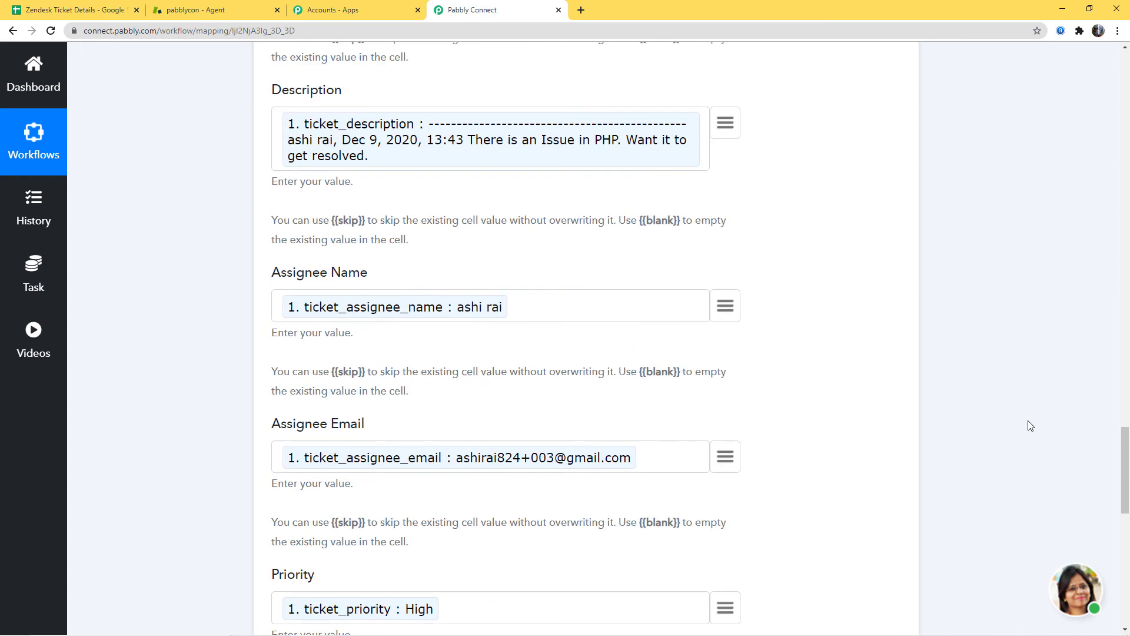
{"action": "scroll", "coordinate": [1066, 399], "scroll_direction": "up", "scroll_amount": 3}
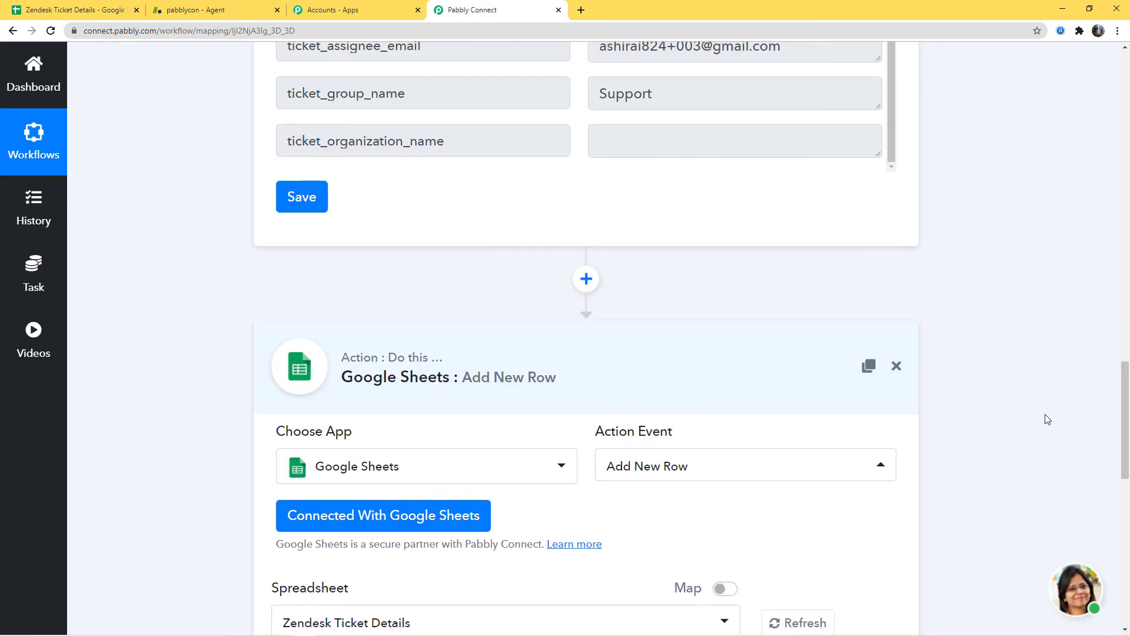
{"action": "scroll", "coordinate": [1044, 419], "scroll_direction": "up", "scroll_amount": 10}
{"action": "scroll", "coordinate": [1037, 426], "scroll_direction": "up", "scroll_amount": 10}
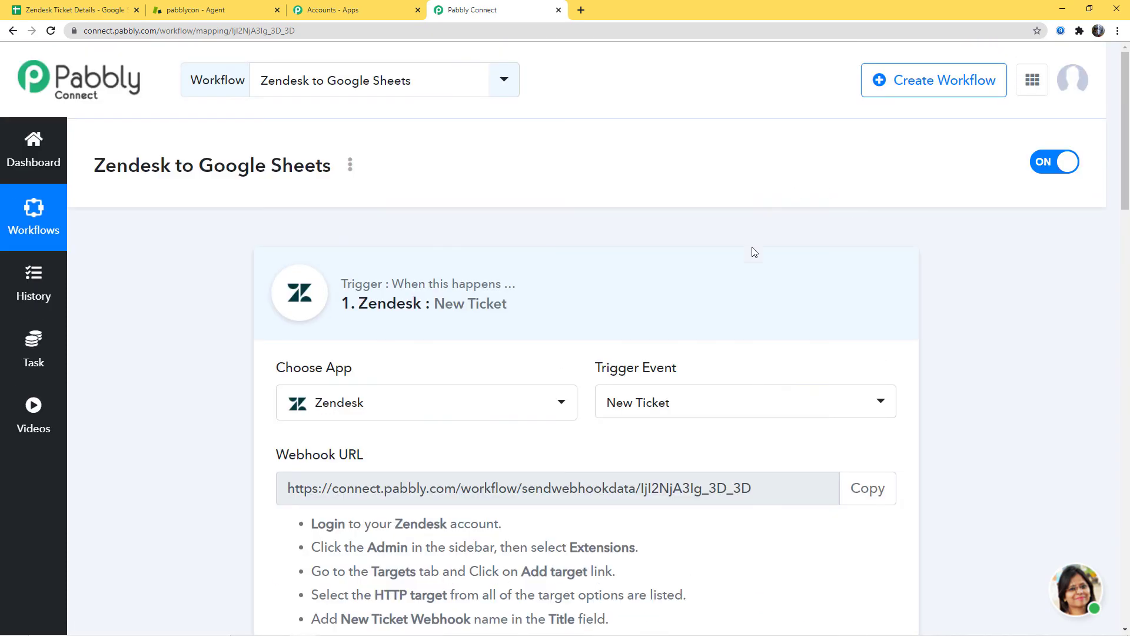
{"action": "left_click", "coordinate": [753, 309]}
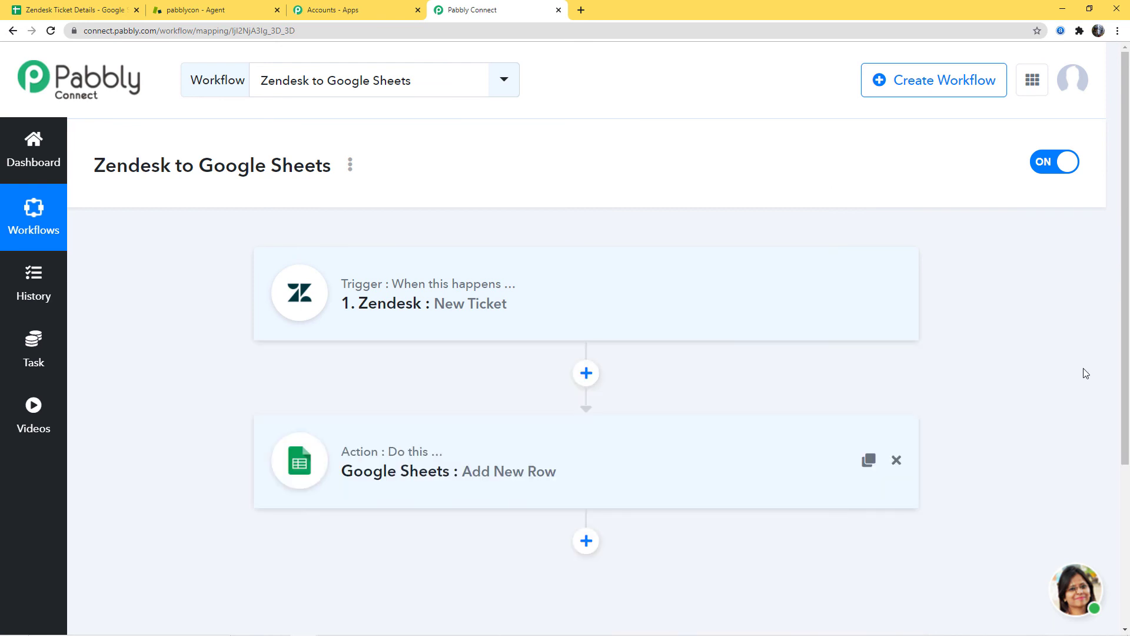